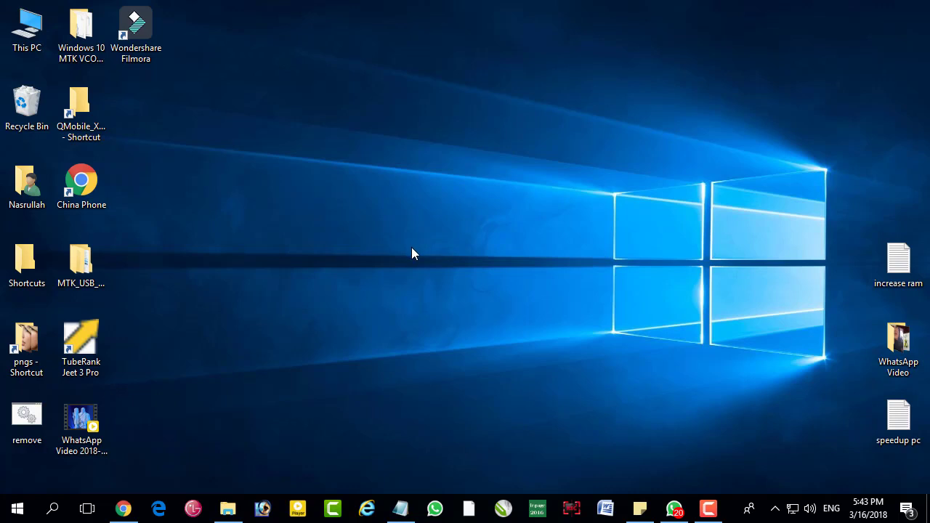
{"action": "right_click", "coordinate": [257, 202]}
{"action": "left_click", "coordinate": [274, 247]}
{"action": "right_click", "coordinate": [258, 208]}
{"action": "left_click", "coordinate": [276, 249]}
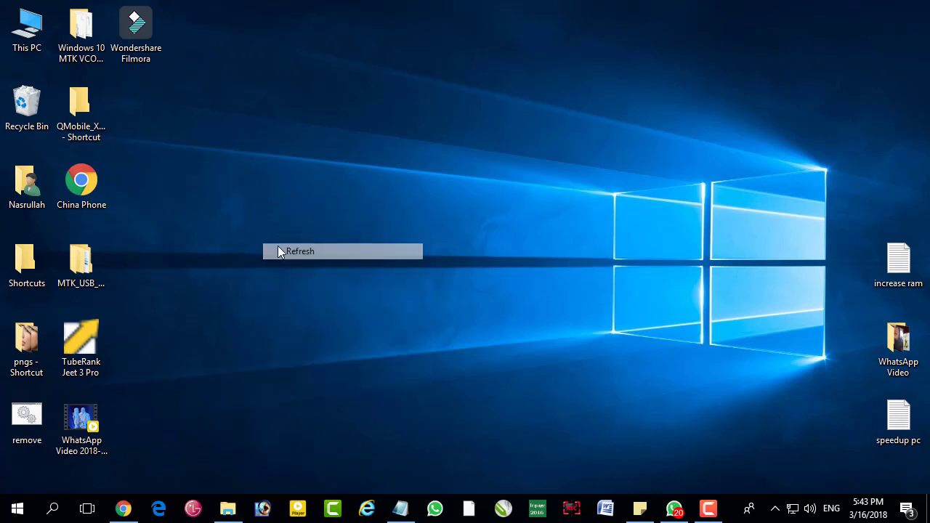
{"action": "right_click", "coordinate": [271, 219]}
{"action": "left_click", "coordinate": [297, 259]}
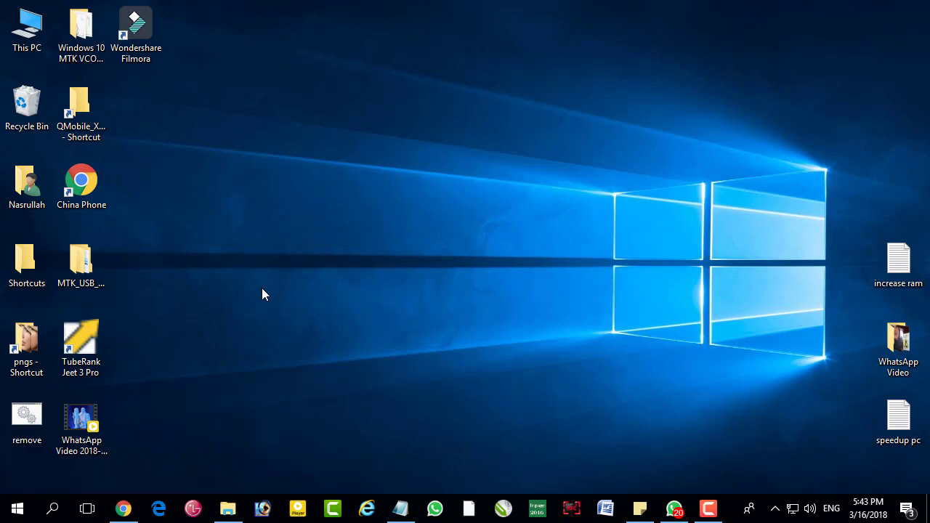
Open the temporary files folder by running the command %temp%.
{"action": "right_click", "coordinate": [4, 513]}
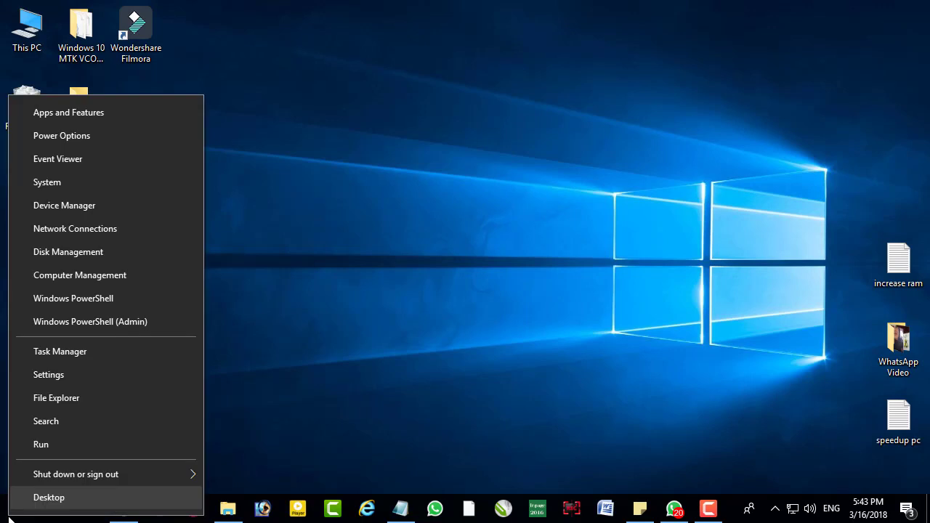
{"action": "left_click", "coordinate": [62, 447]}
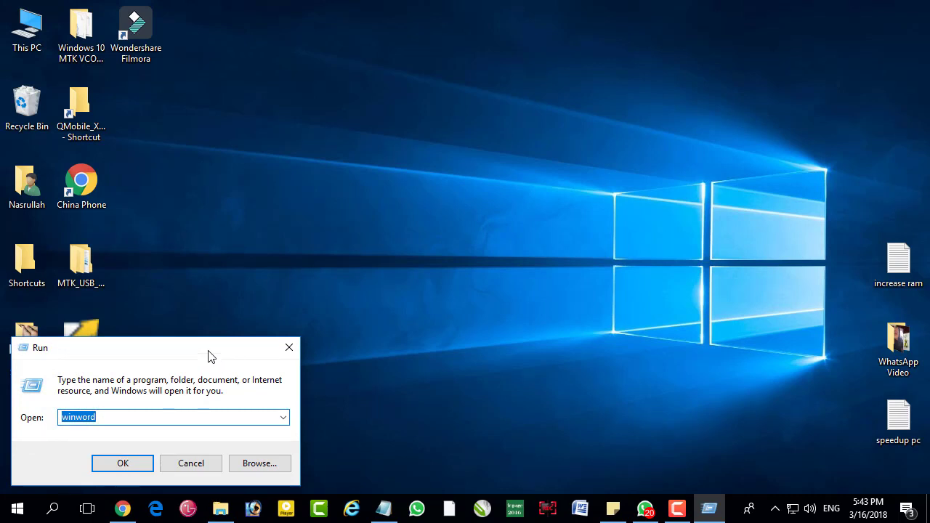
{"action": "left_click_drag", "start_coordinate": [208, 356], "coordinate": [453, 212]}
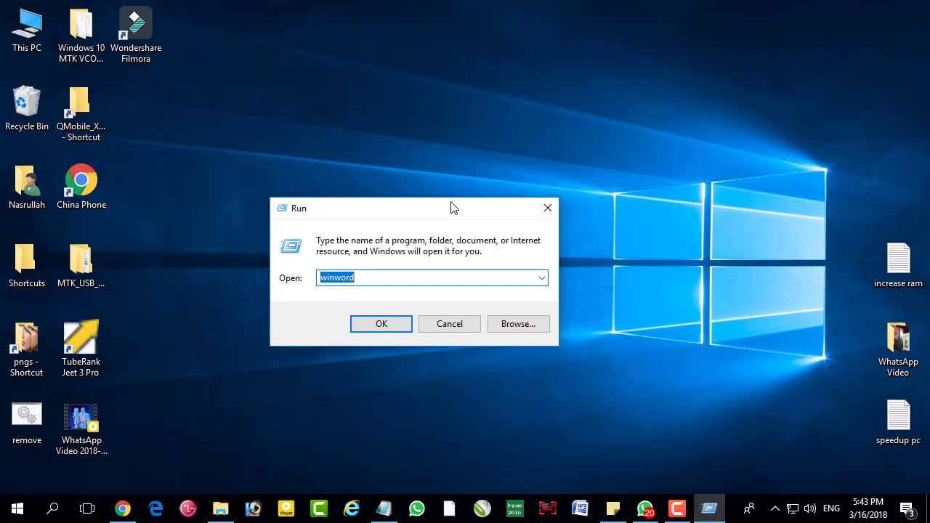
{"action": "type", "text": "%"}
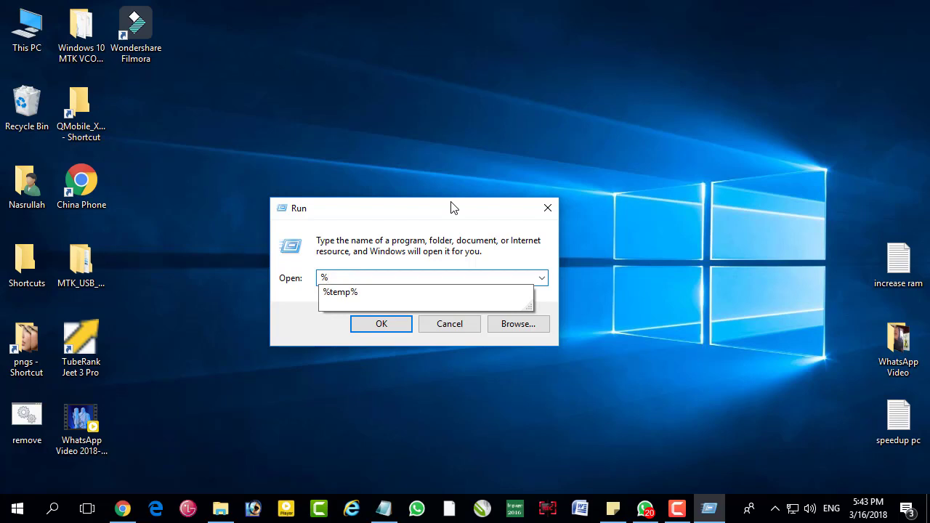
{"action": "type", "text": "temp%"}
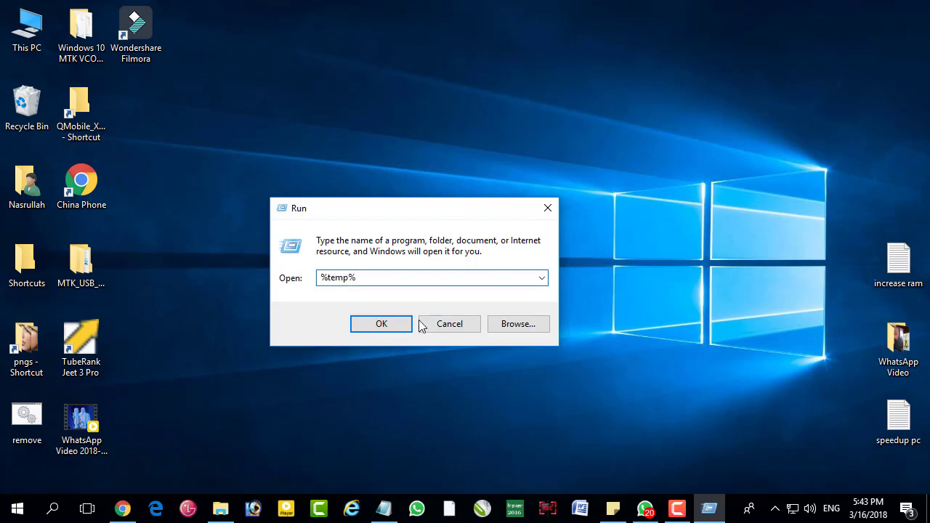
{"action": "left_click", "coordinate": [385, 326]}
{"action": "left_click", "coordinate": [436, 269]}
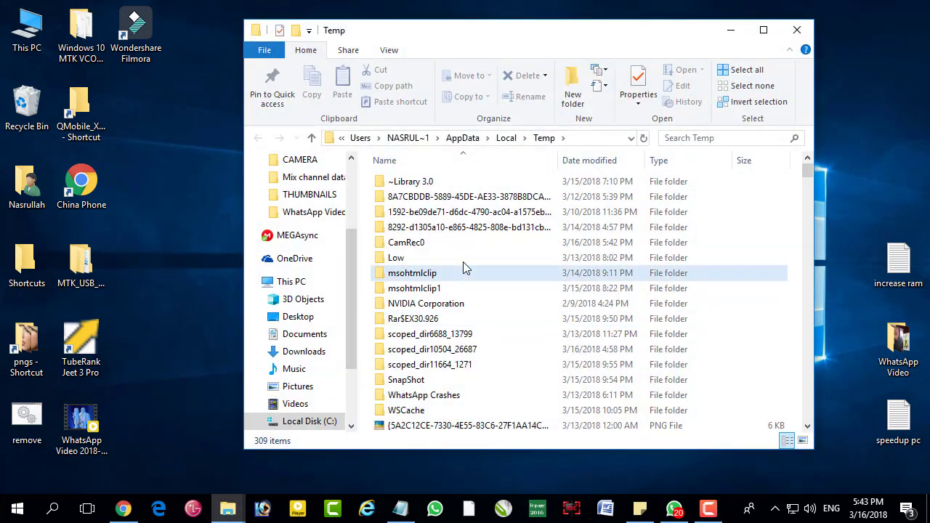
Delete everything in the Temp folder, skipping all items in use and granting administrator permission for all protected ones.
{"action": "left_click_drag", "start_coordinate": [598, 28], "coordinate": [598, 8]}
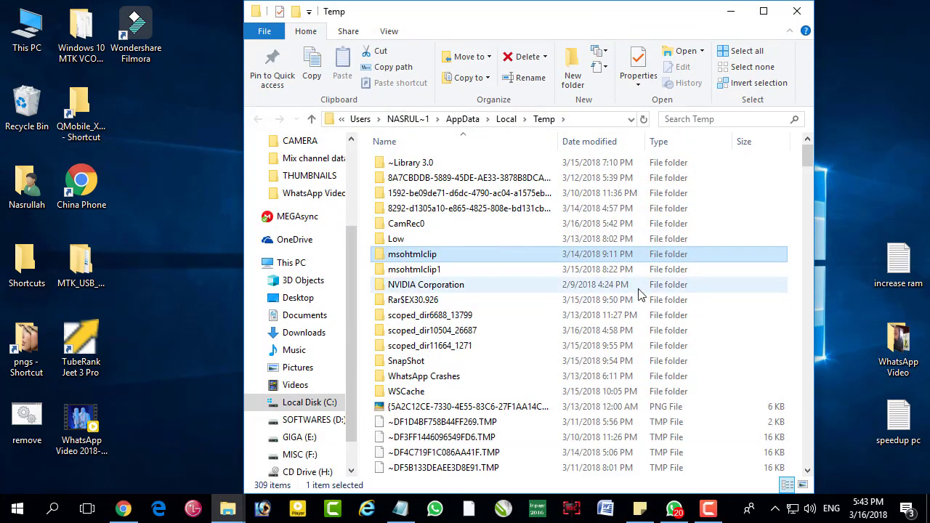
{"action": "scroll", "coordinate": [590, 305], "scroll_direction": "down", "scroll_amount": 10}
{"action": "scroll", "coordinate": [639, 294], "scroll_direction": "up", "scroll_amount": 5}
{"action": "scroll", "coordinate": [639, 294], "scroll_direction": "up", "scroll_amount": 7}
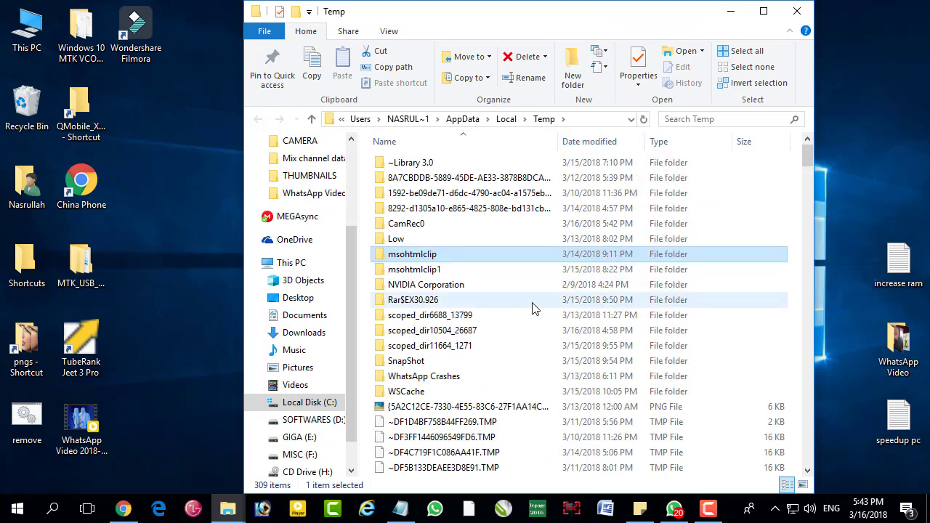
{"action": "key", "text": "ctrl+a"}
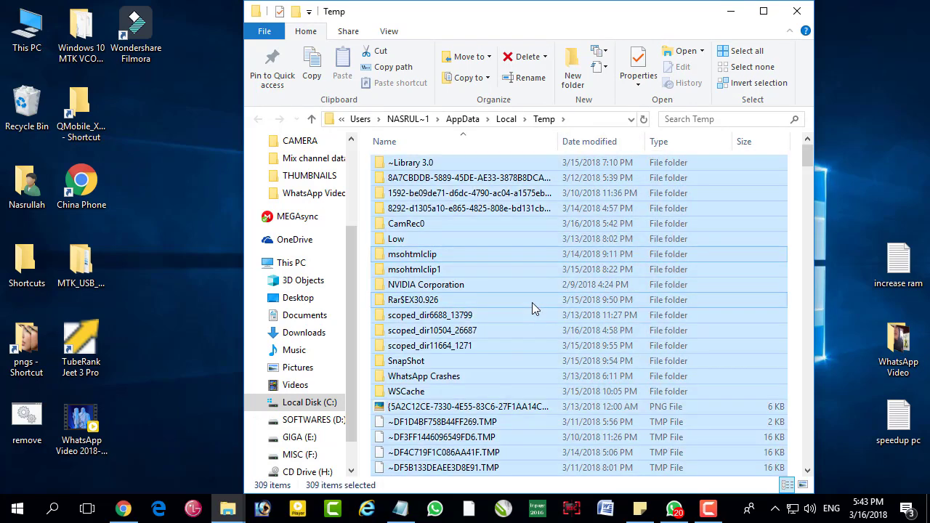
{"action": "key", "text": "Delete"}
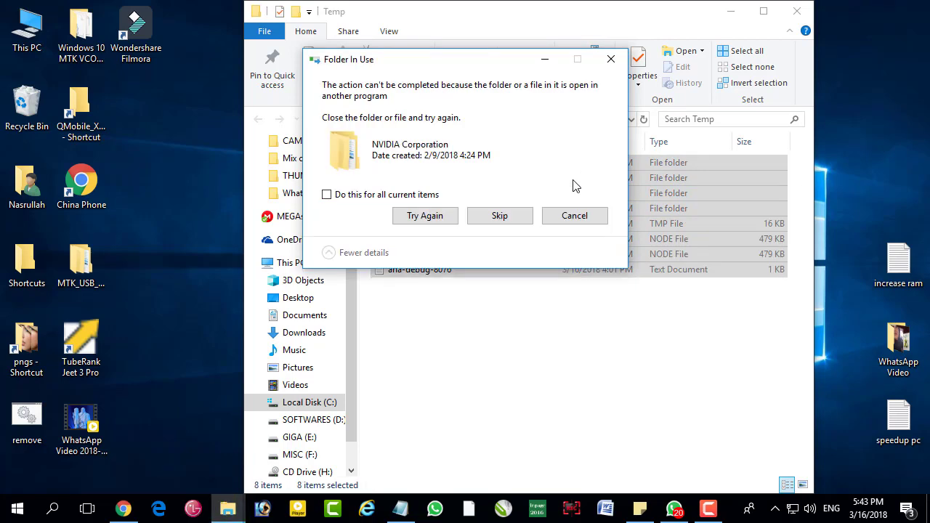
{"action": "left_click", "coordinate": [529, 217]}
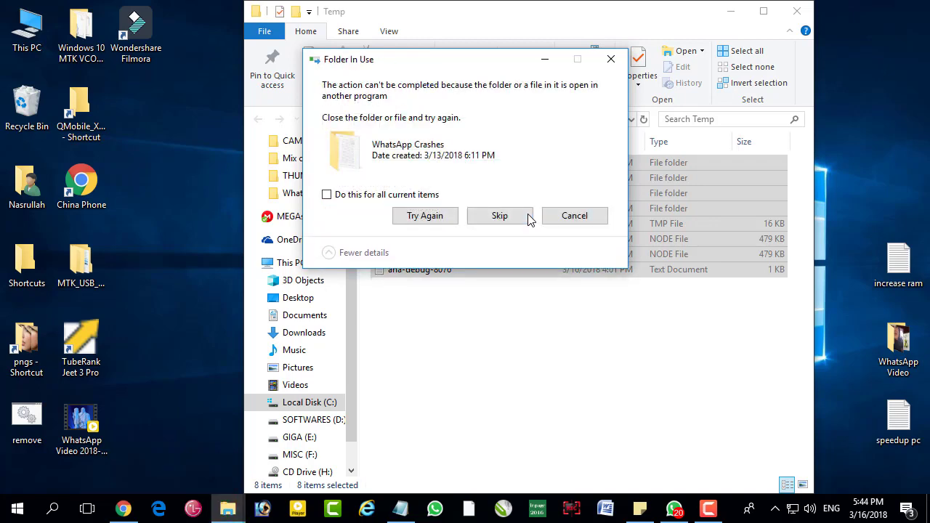
{"action": "left_click", "coordinate": [398, 194]}
{"action": "left_click", "coordinate": [517, 215]}
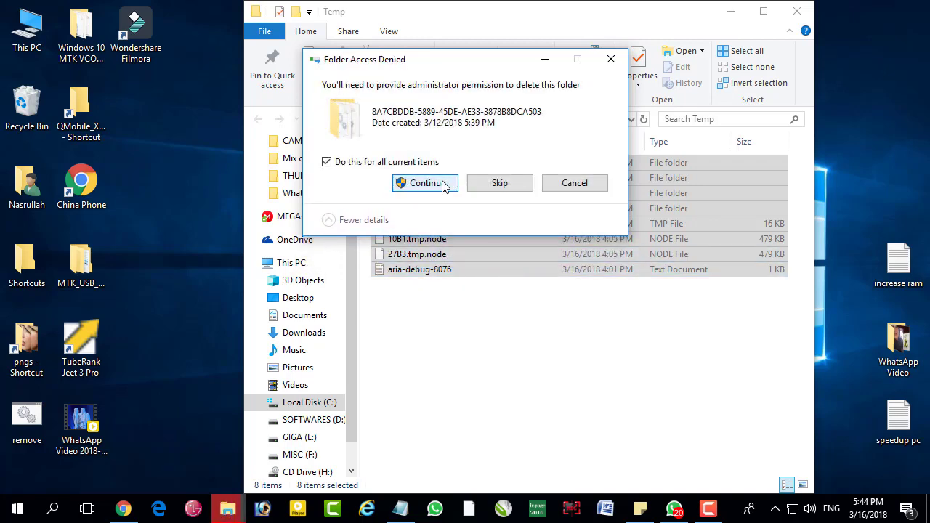
{"action": "left_click", "coordinate": [441, 185]}
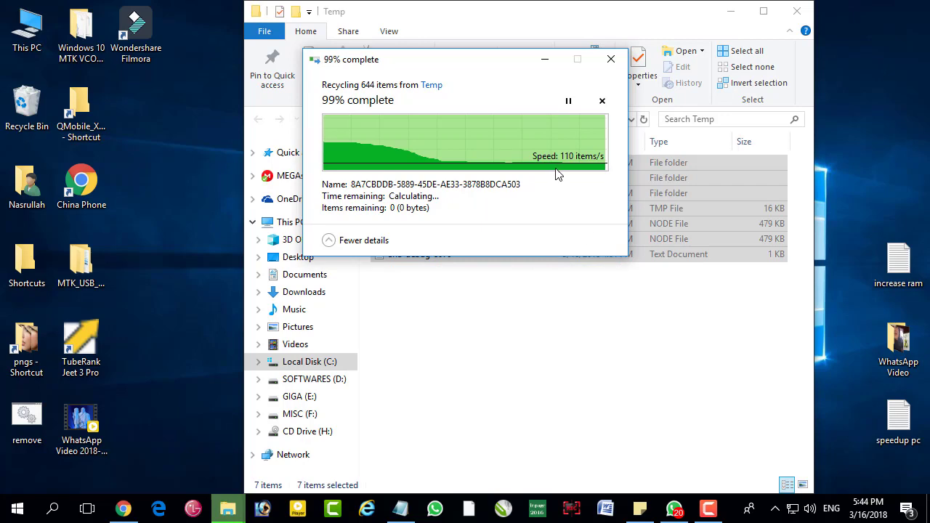
Refresh the Temp folder and close its window, returning to a refreshed desktop.
{"action": "left_click_drag", "start_coordinate": [501, 68], "coordinate": [376, 59]}
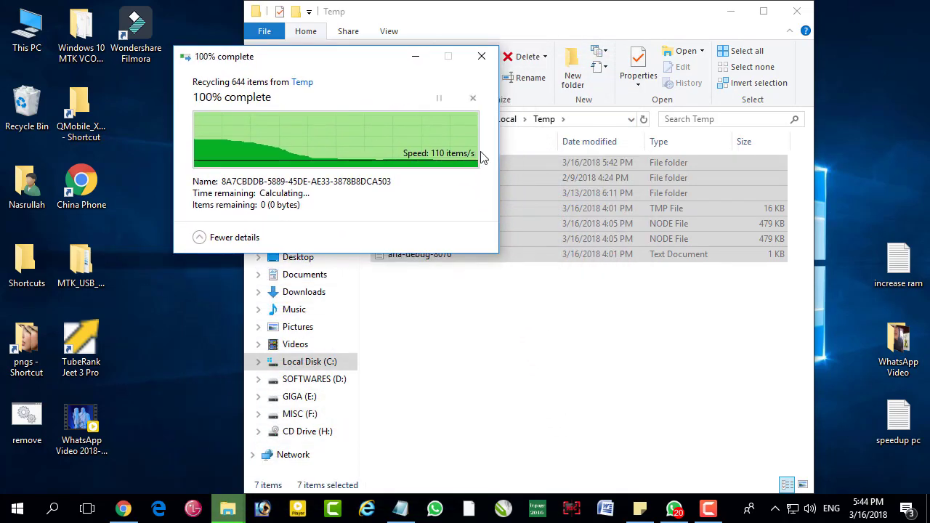
{"action": "right_click", "coordinate": [555, 288]}
{"action": "left_click", "coordinate": [593, 342]}
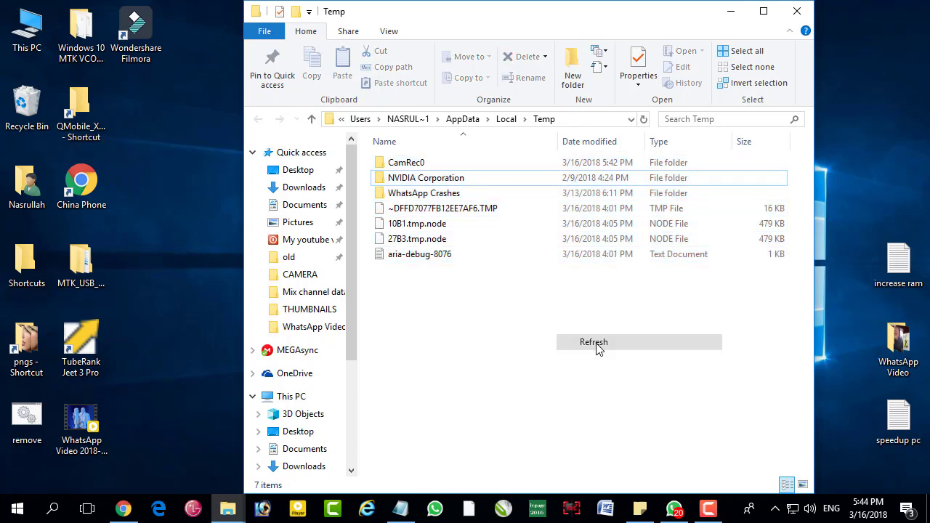
{"action": "left_click", "coordinate": [796, 11]}
{"action": "right_click", "coordinate": [509, 176]}
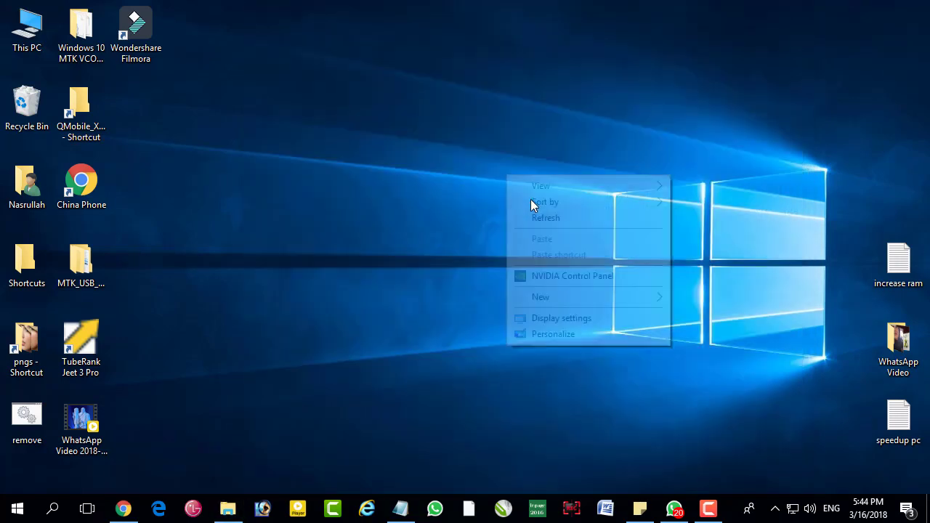
{"action": "left_click", "coordinate": [535, 217]}
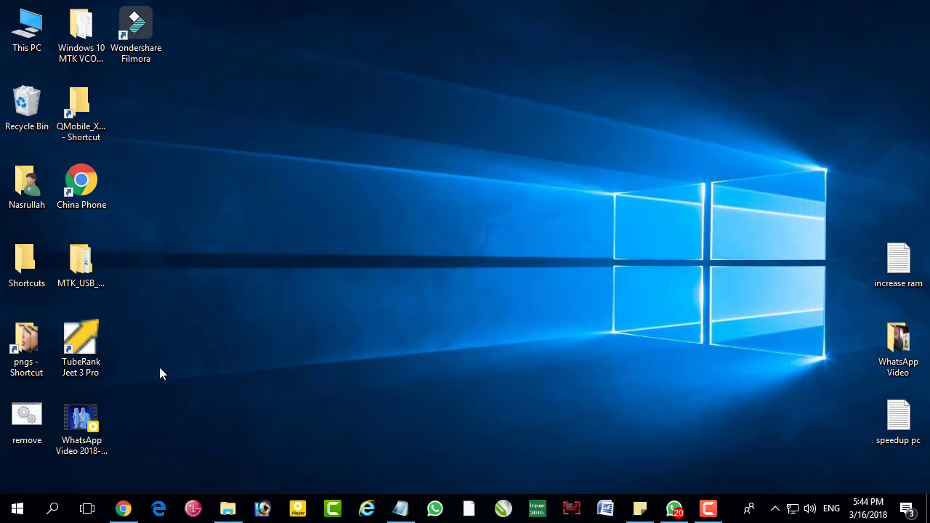
Open the Prefetch folder by running the command prefetch and granting permanent access to the folder.
{"action": "right_click", "coordinate": [16, 508]}
{"action": "left_click", "coordinate": [42, 448]}
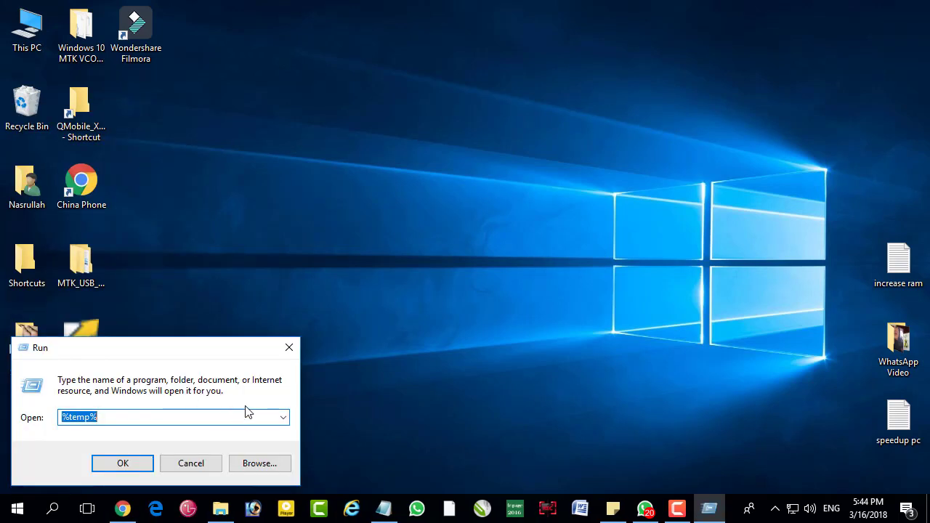
{"action": "type", "text": "p"}
{"action": "type", "text": "e"}
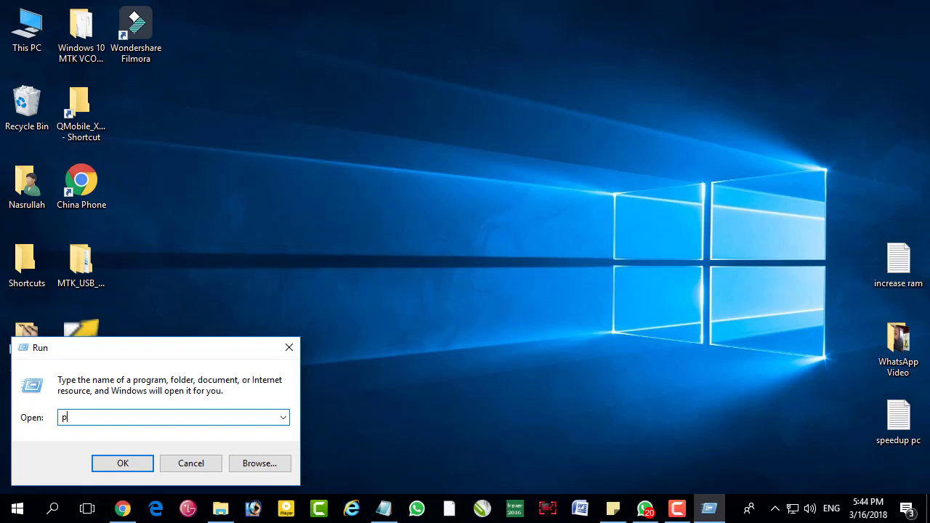
{"action": "key", "text": "BackSpace"}
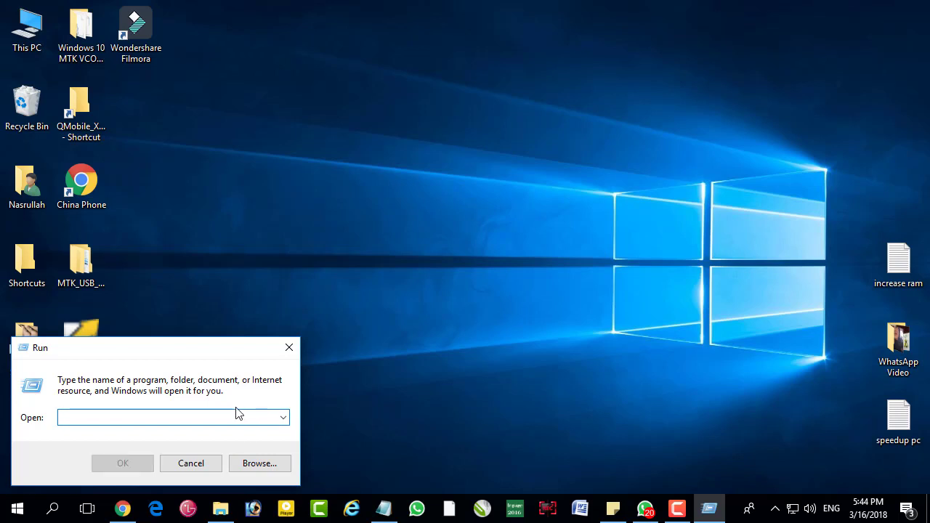
{"action": "key", "text": "Down"}
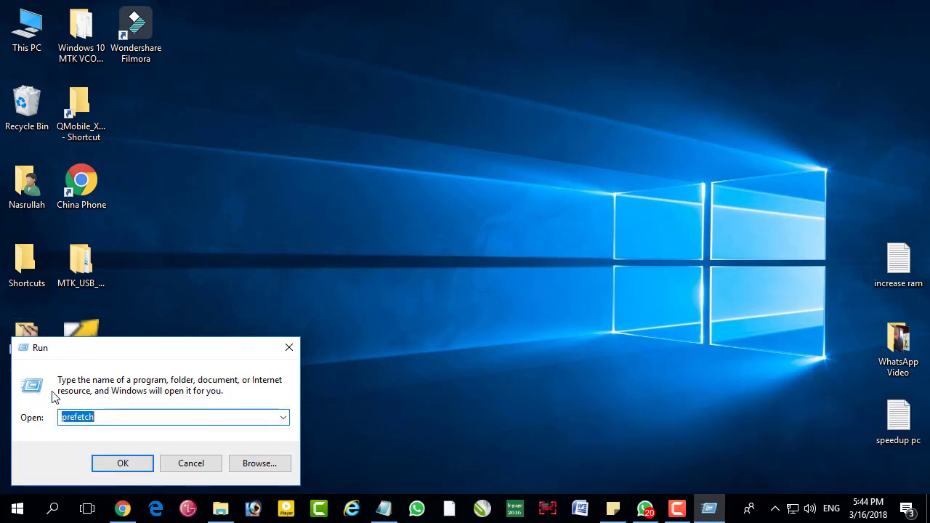
{"action": "left_click", "coordinate": [123, 463]}
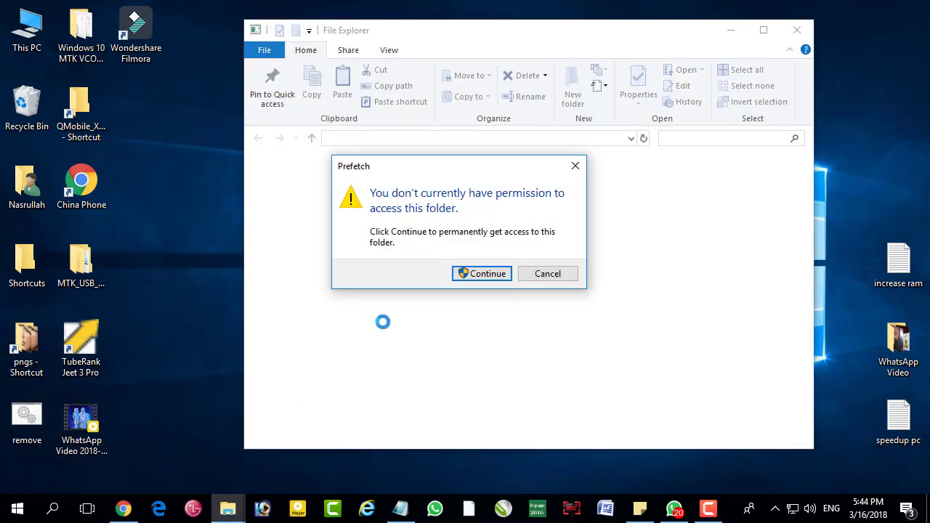
{"action": "left_click", "coordinate": [491, 275]}
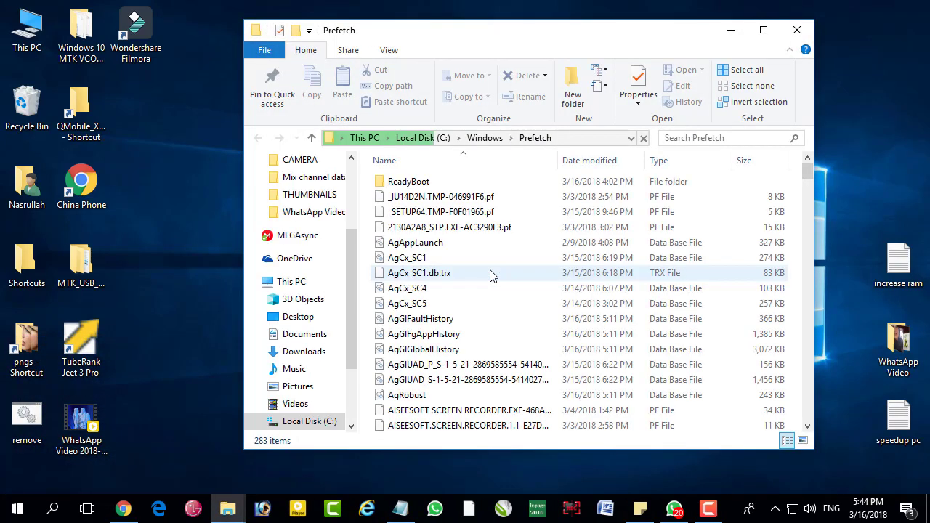
Delete all items in the Prefetch folder, skipping the file that is open in Superfetch.
{"action": "left_click", "coordinate": [543, 251]}
{"action": "key", "text": "ctrl+a"}
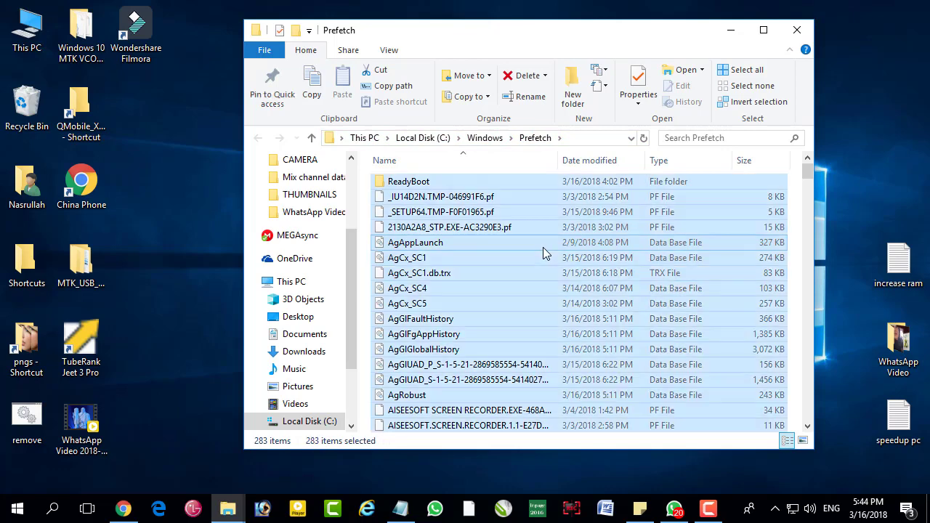
{"action": "scroll", "coordinate": [542, 248], "scroll_direction": "down", "scroll_amount": 20}
{"action": "scroll", "coordinate": [541, 250], "scroll_direction": "down", "scroll_amount": 15}
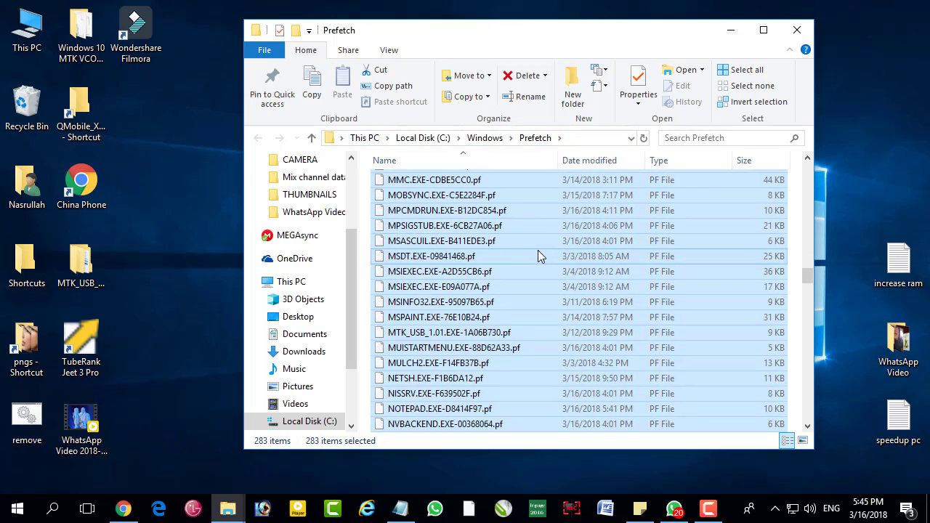
{"action": "key", "text": "Delete"}
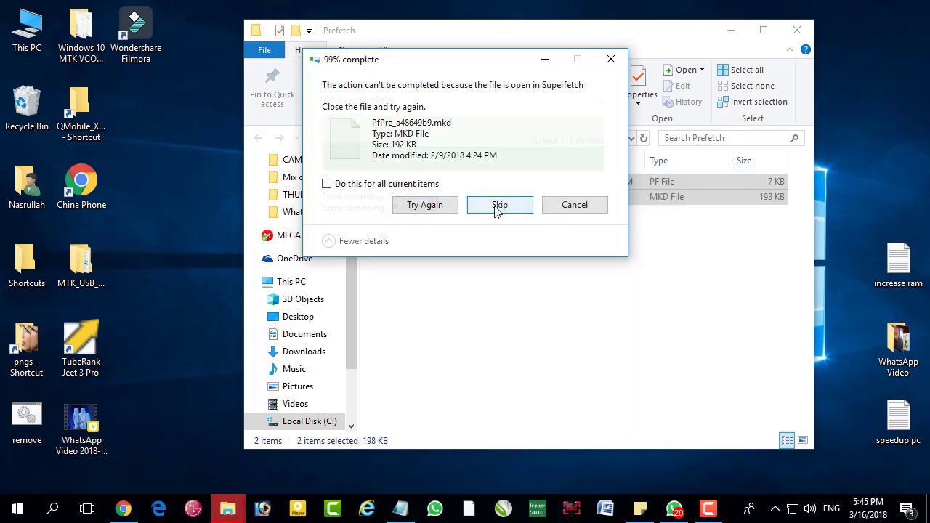
{"action": "left_click", "coordinate": [495, 206]}
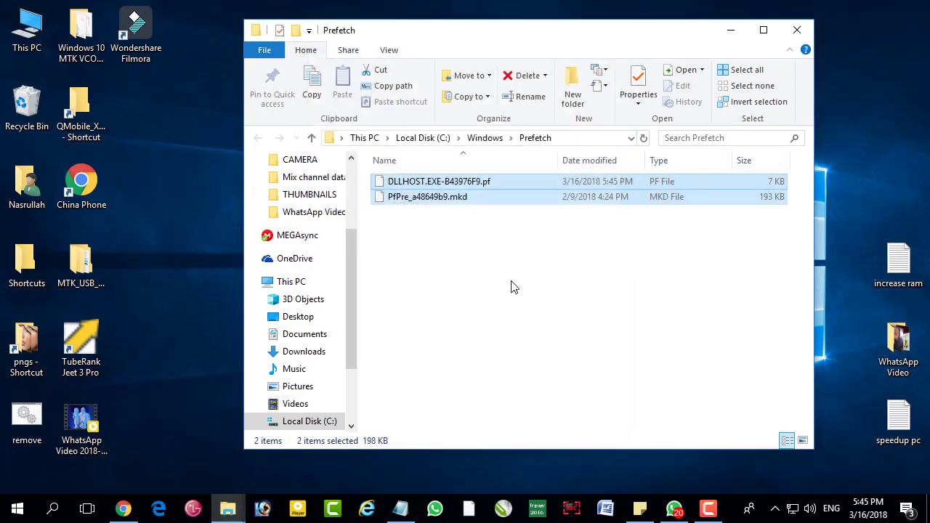
Deselect the remaining Prefetch files, close the folder window and refresh the desktop.
{"action": "left_click", "coordinate": [511, 287]}
{"action": "left_click", "coordinate": [471, 183]}
{"action": "left_click", "coordinate": [498, 258]}
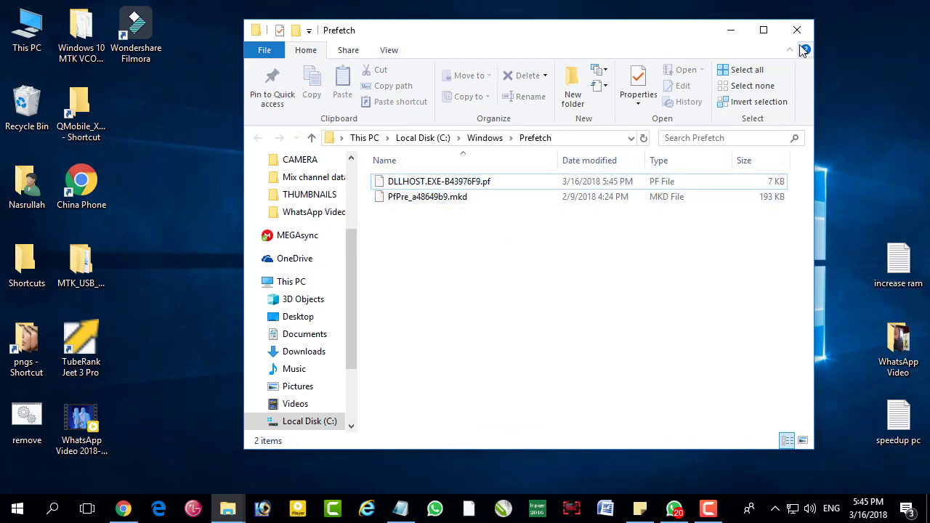
{"action": "left_click", "coordinate": [797, 30]}
{"action": "right_click", "coordinate": [457, 118]}
{"action": "left_click", "coordinate": [496, 162]}
{"action": "right_click", "coordinate": [469, 148]}
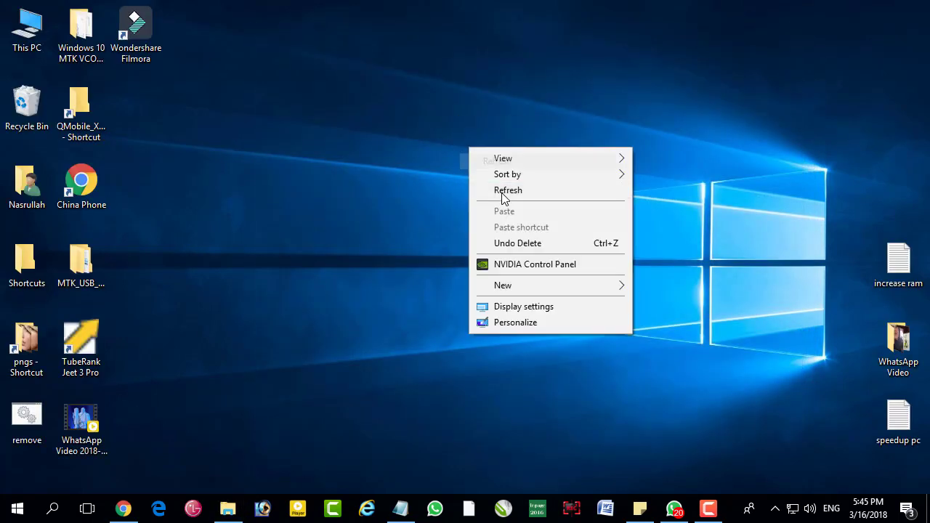
{"action": "left_click", "coordinate": [504, 191]}
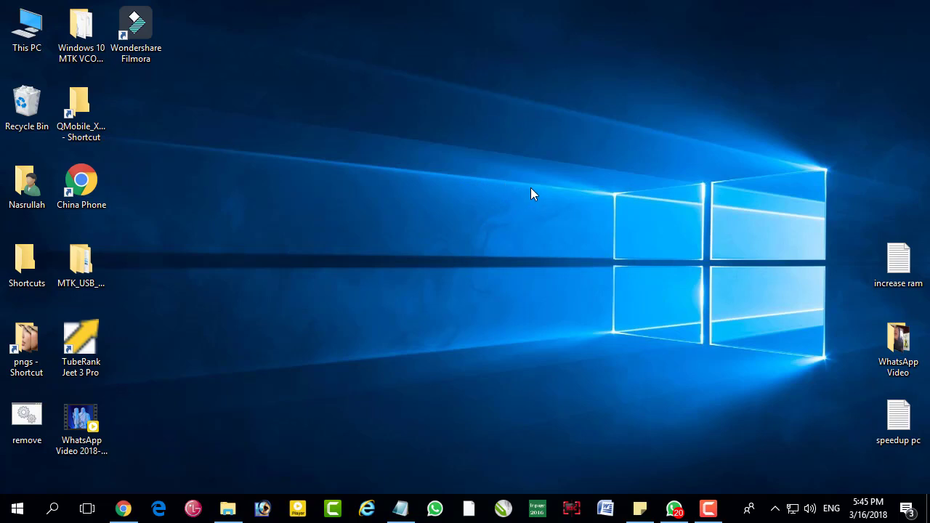
{"action": "right_click", "coordinate": [17, 508]}
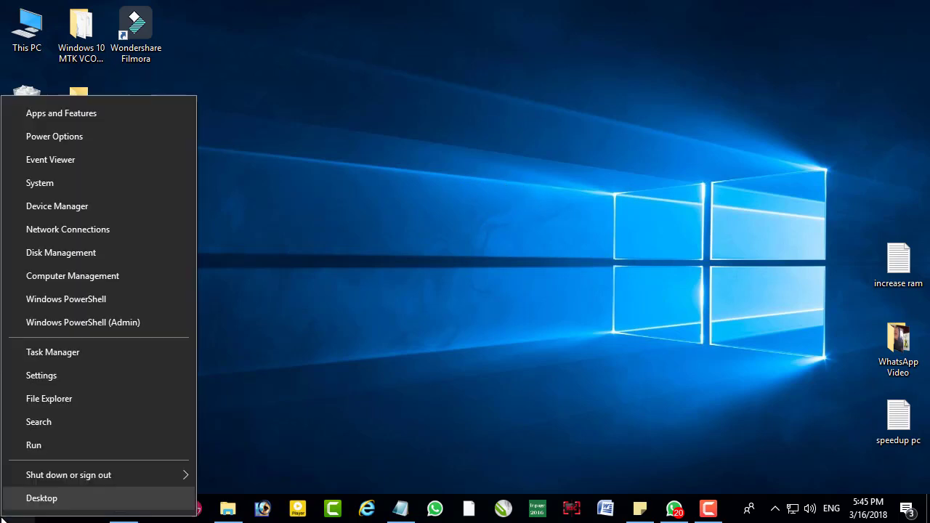
{"action": "left_click", "coordinate": [60, 183]}
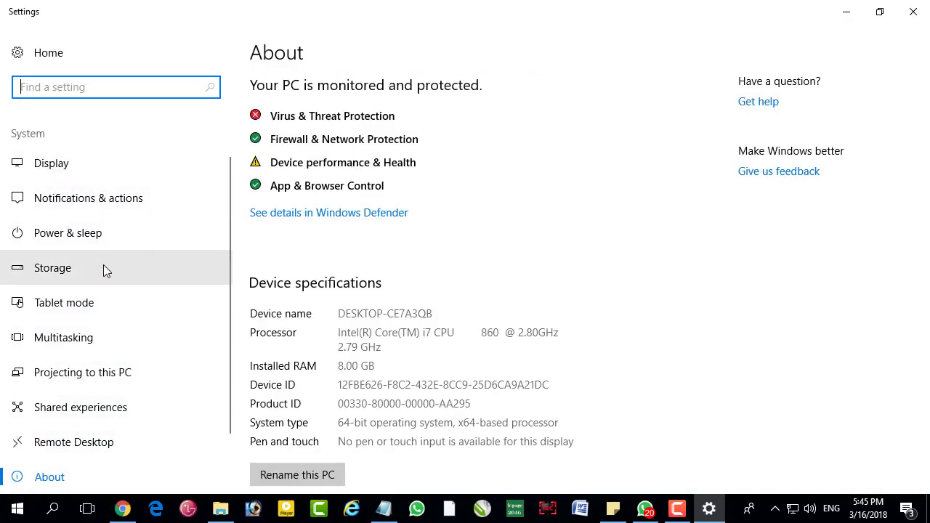
{"action": "key", "text": "alt+F4"}
Open the Windows Temp folder by running the command temp and granting permanent access to the folder.
{"action": "key", "text": "super+r"}
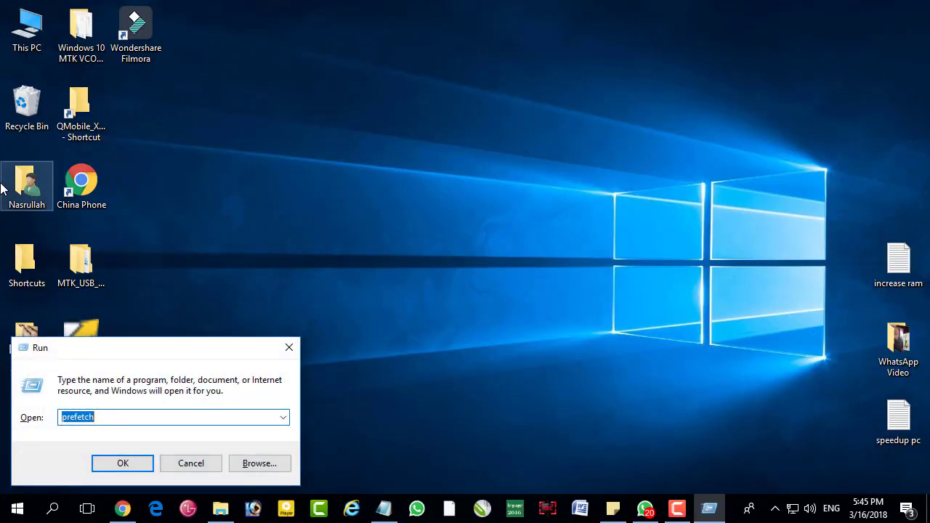
{"action": "type", "text": "temp"}
{"action": "key", "text": "Return"}
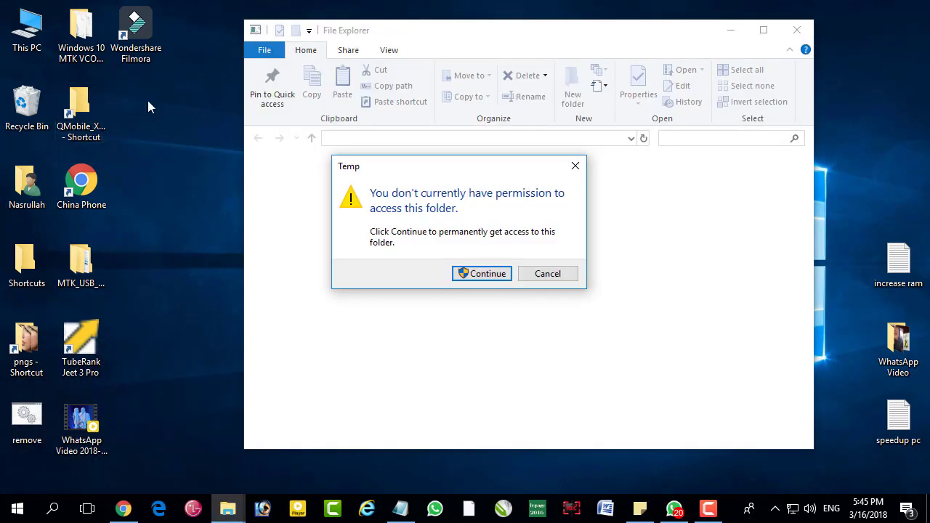
{"action": "left_click", "coordinate": [479, 274]}
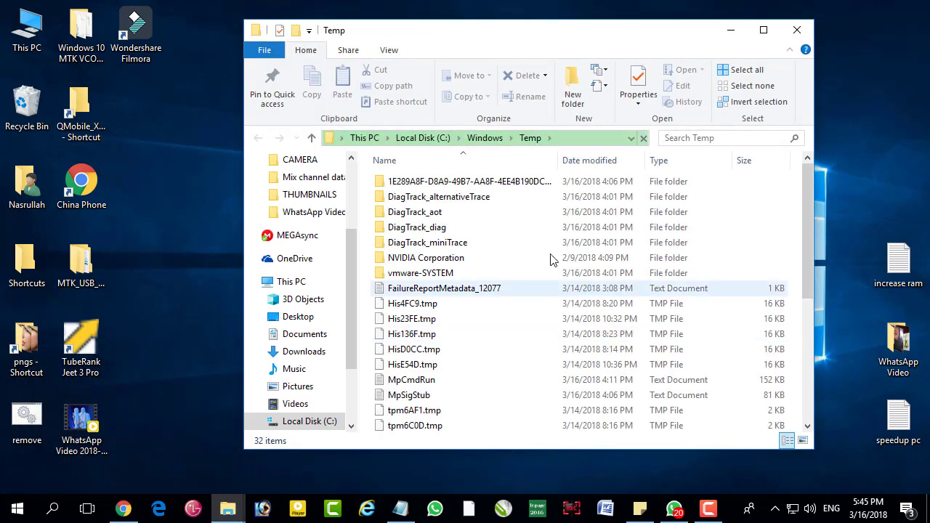
Delete all items in the Windows Temp folder, skipping NVIDIA Corporation and cancelling for the vmware-SYSTEM folder in use.
{"action": "key", "text": "ctrl+a"}
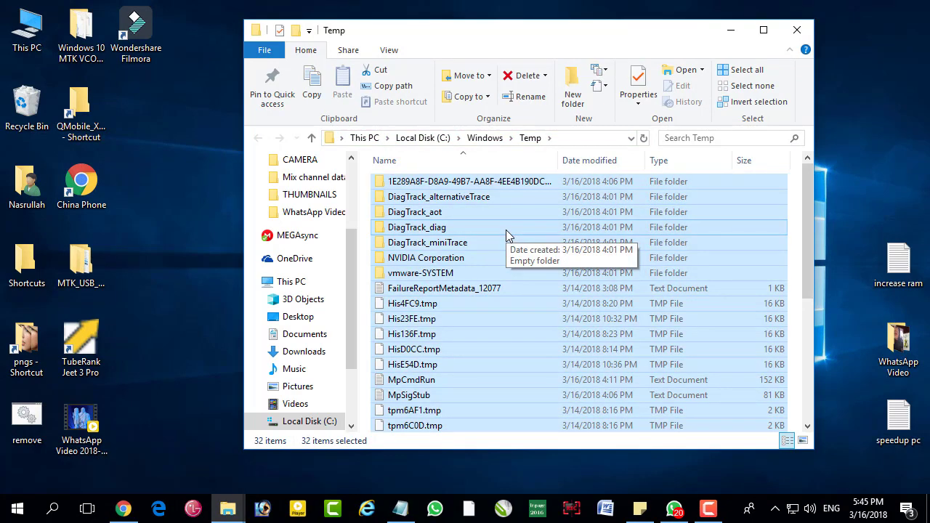
{"action": "key", "text": "Delete"}
{"action": "left_click", "coordinate": [448, 191]}
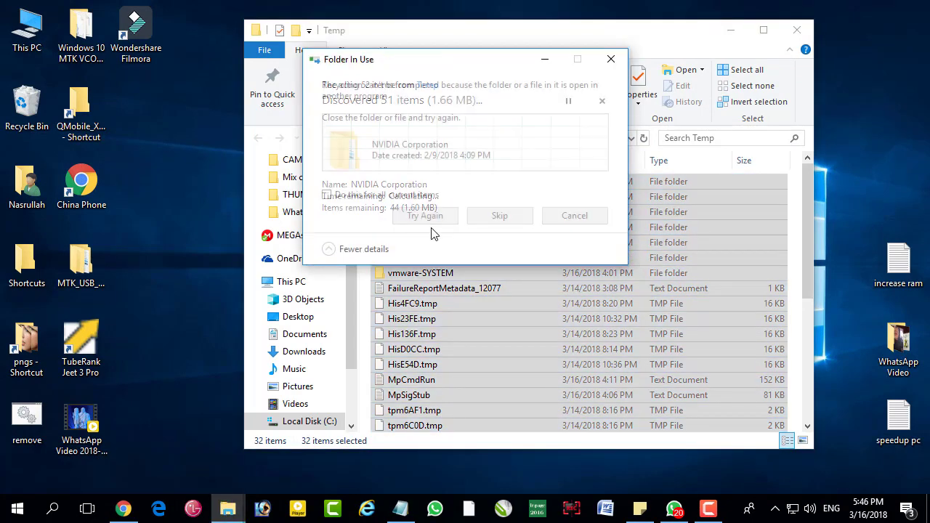
{"action": "left_click", "coordinate": [359, 194]}
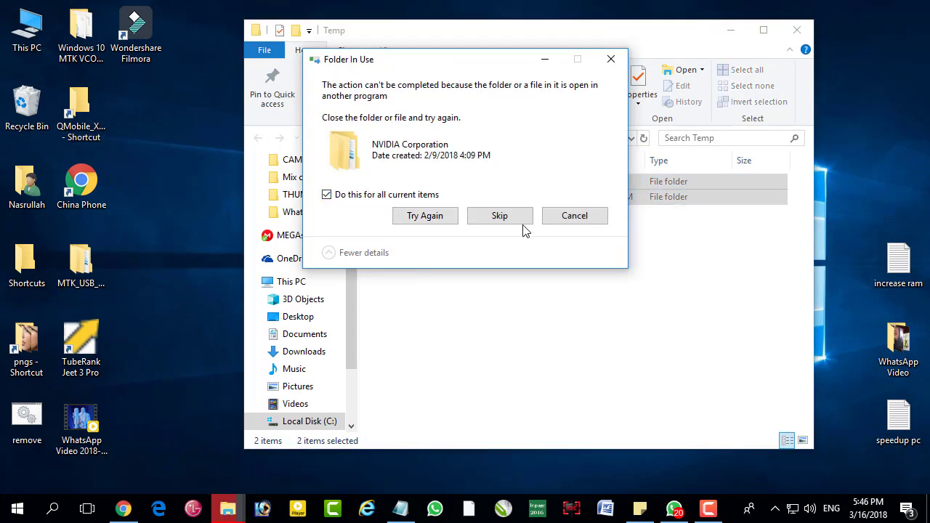
{"action": "left_click", "coordinate": [448, 220]}
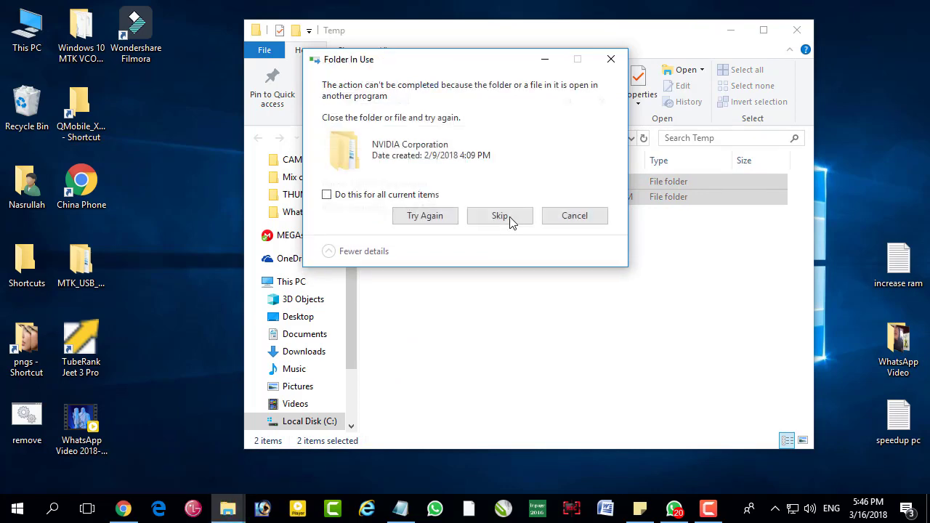
{"action": "left_click", "coordinate": [517, 215]}
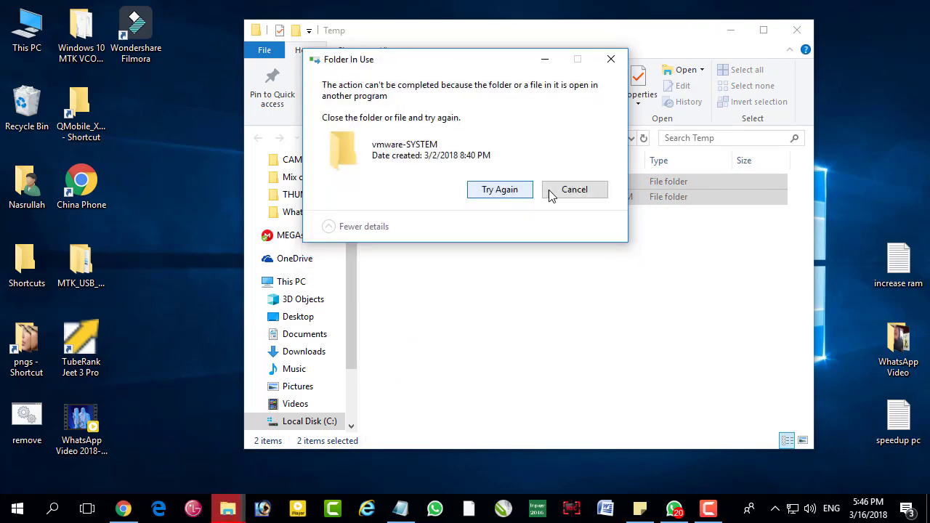
{"action": "left_click", "coordinate": [550, 190]}
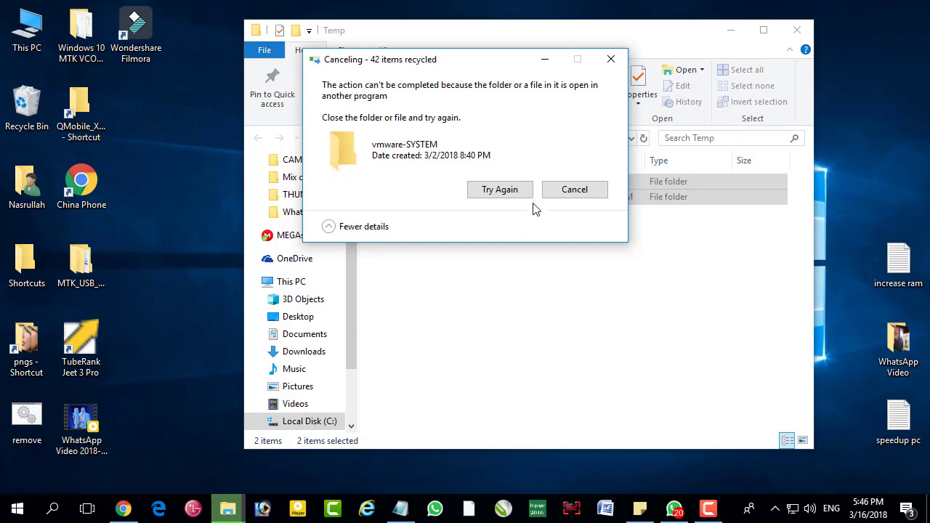
{"action": "left_click", "coordinate": [571, 190]}
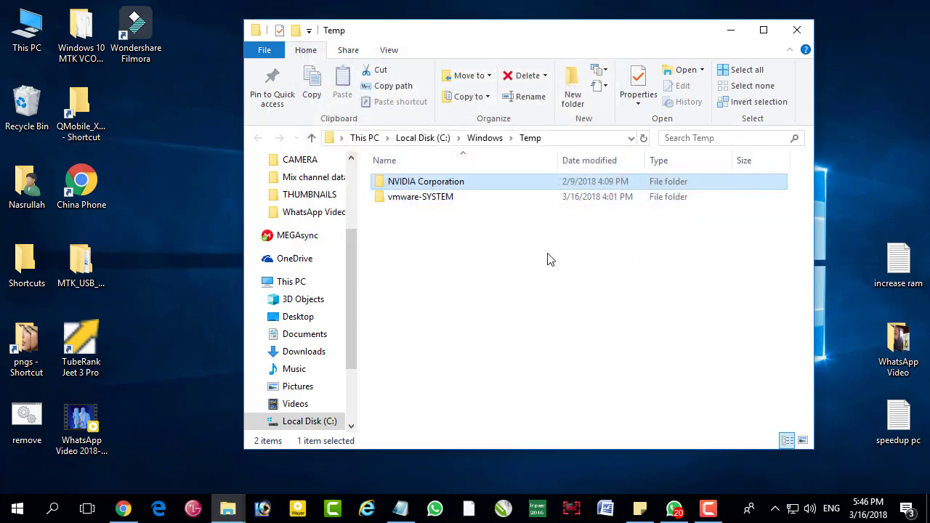
Refresh the Windows Temp folder, close its window and refresh the desktop.
{"action": "right_click", "coordinate": [471, 220]}
{"action": "left_click", "coordinate": [523, 279]}
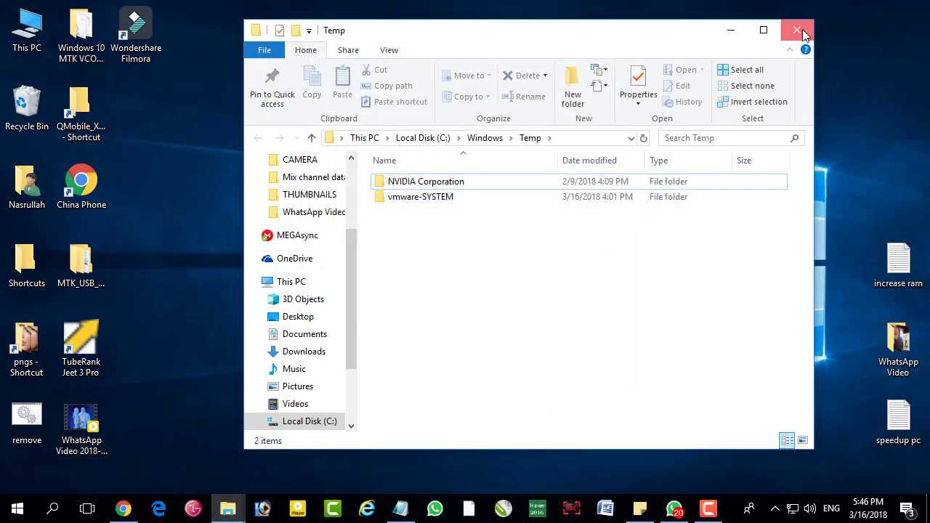
{"action": "left_click", "coordinate": [797, 30]}
{"action": "right_click", "coordinate": [515, 152]}
{"action": "left_click", "coordinate": [542, 194]}
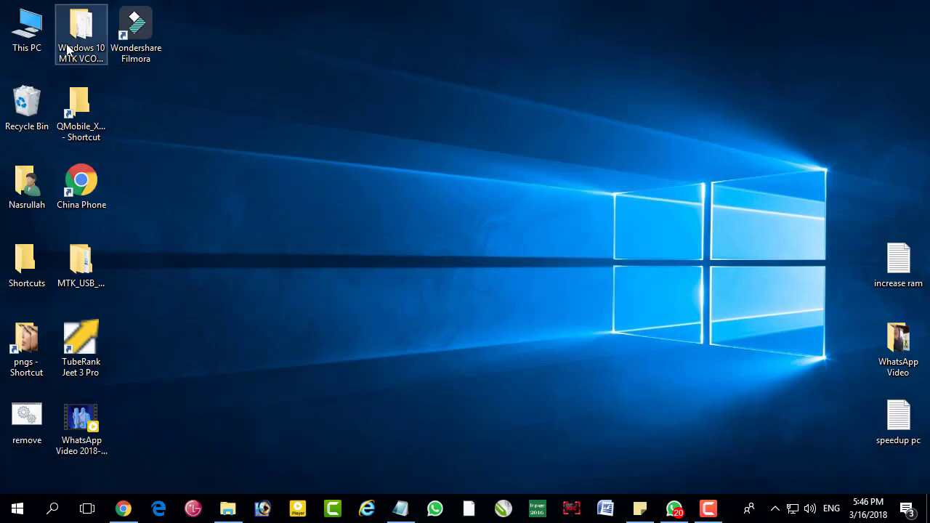
Open This PC and start Disk Cleanup from the properties of Local Disk (C:).
{"action": "double_click", "coordinate": [36, 36]}
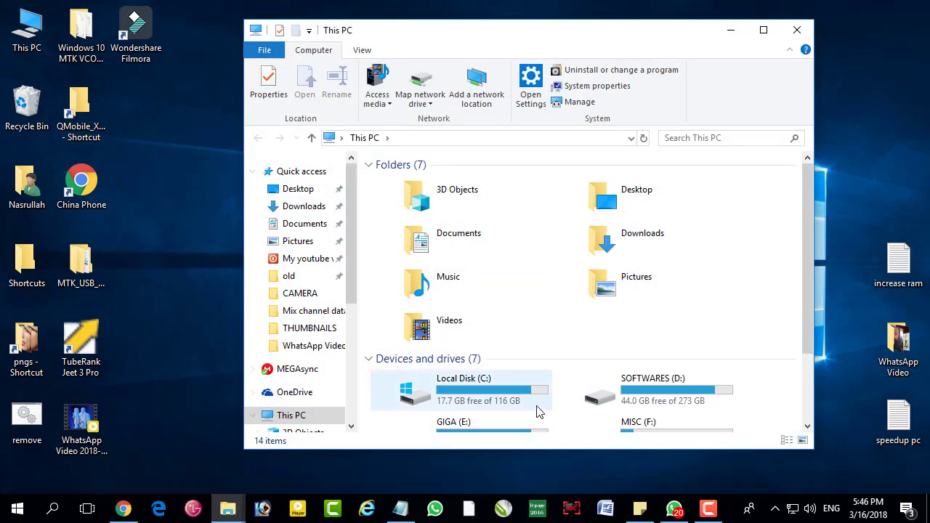
{"action": "left_click", "coordinate": [521, 390]}
{"action": "right_click", "coordinate": [520, 391]}
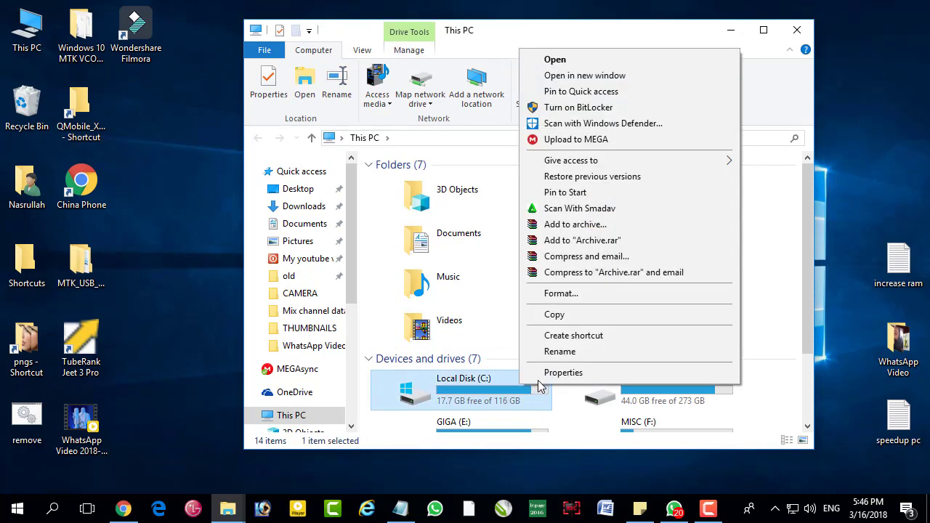
{"action": "left_click", "coordinate": [546, 373]}
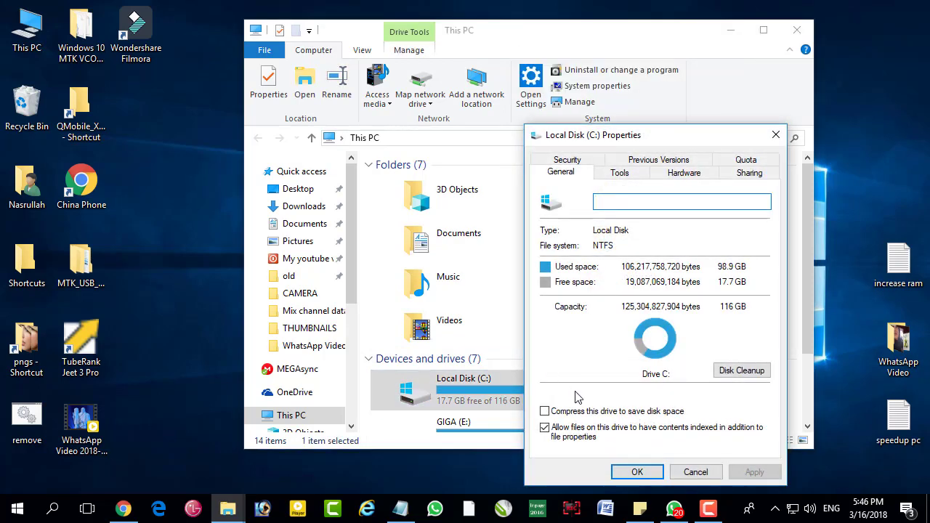
{"action": "left_click", "coordinate": [738, 372]}
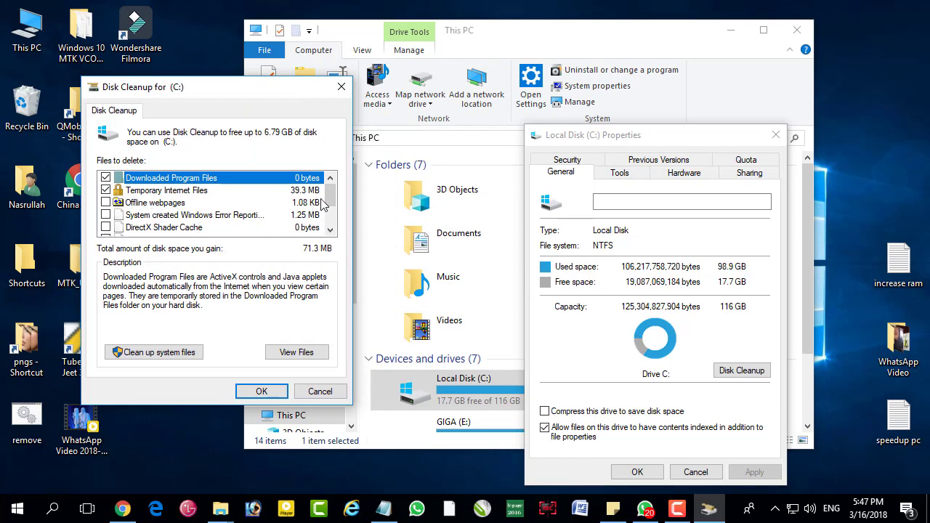
Mark Temporary files and Recycle Bin for deletion in the Disk Cleanup list for drive C:, keeping Thumbnails included.
{"action": "scroll", "coordinate": [331, 231], "scroll_direction": "down", "scroll_amount": 2}
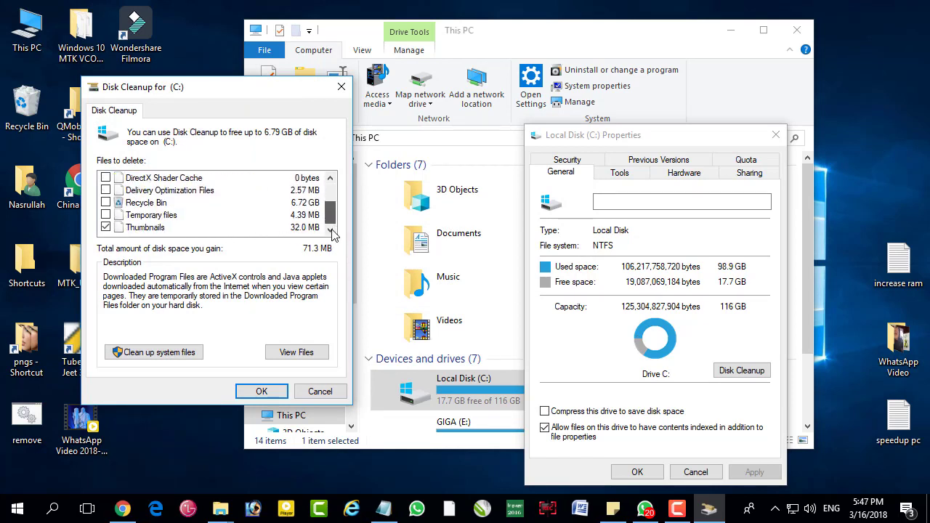
{"action": "left_click", "coordinate": [143, 229]}
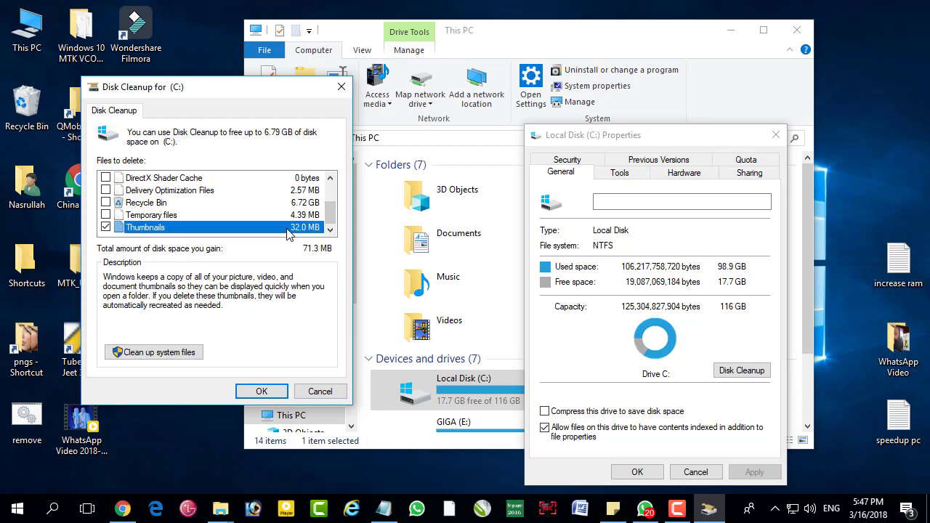
{"action": "left_click", "coordinate": [168, 215]}
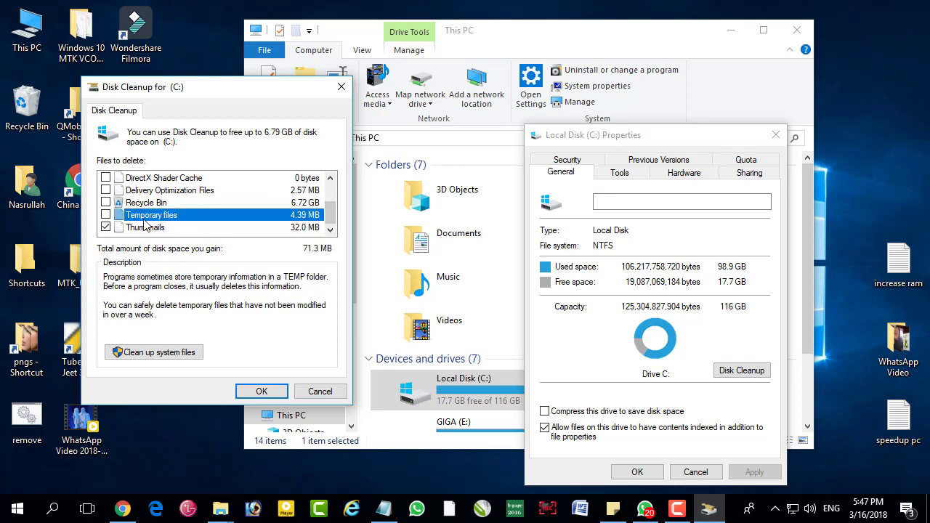
{"action": "left_click", "coordinate": [304, 205]}
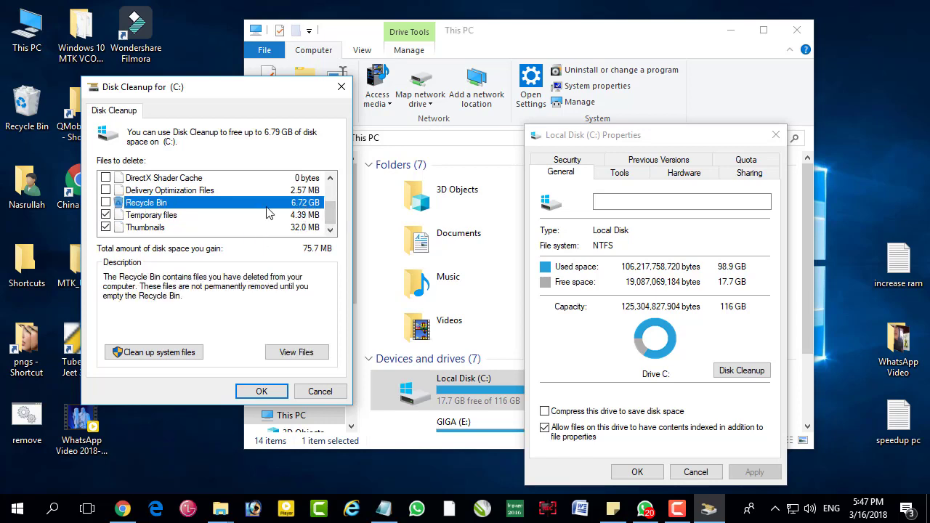
{"action": "left_click", "coordinate": [106, 202]}
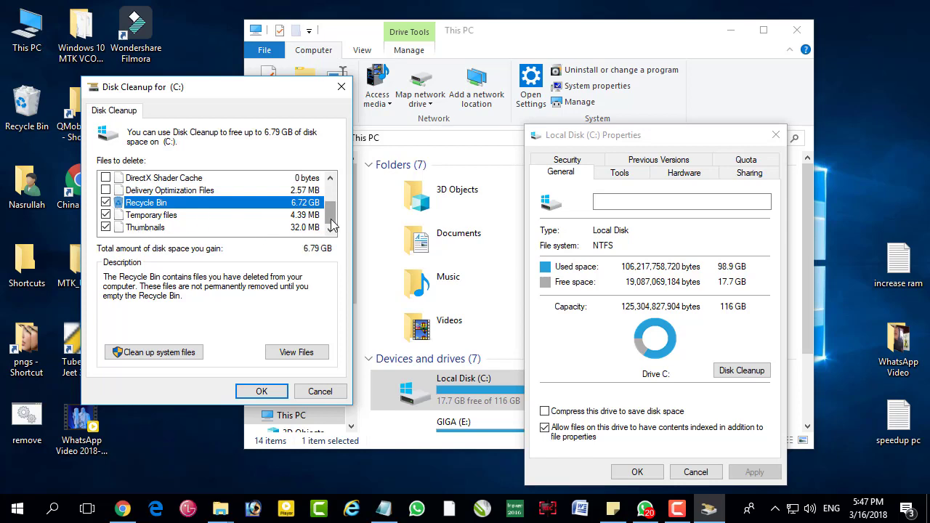
{"action": "scroll", "coordinate": [334, 218], "scroll_direction": "up", "scroll_amount": 1}
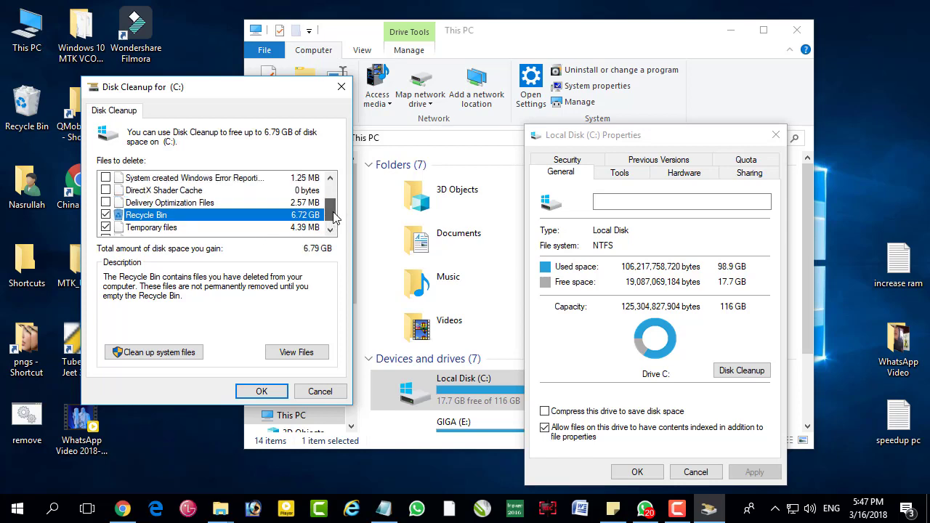
{"action": "scroll", "coordinate": [334, 215], "scroll_direction": "up", "scroll_amount": 1}
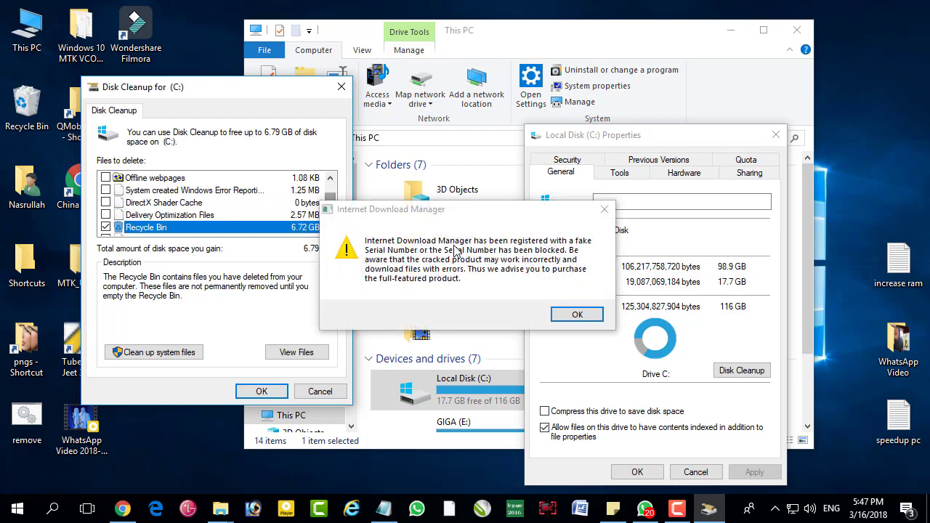
Dismiss the Internet Download Manager warning, cancel its registration form and return to the Disk Cleanup list.
{"action": "left_click", "coordinate": [604, 211]}
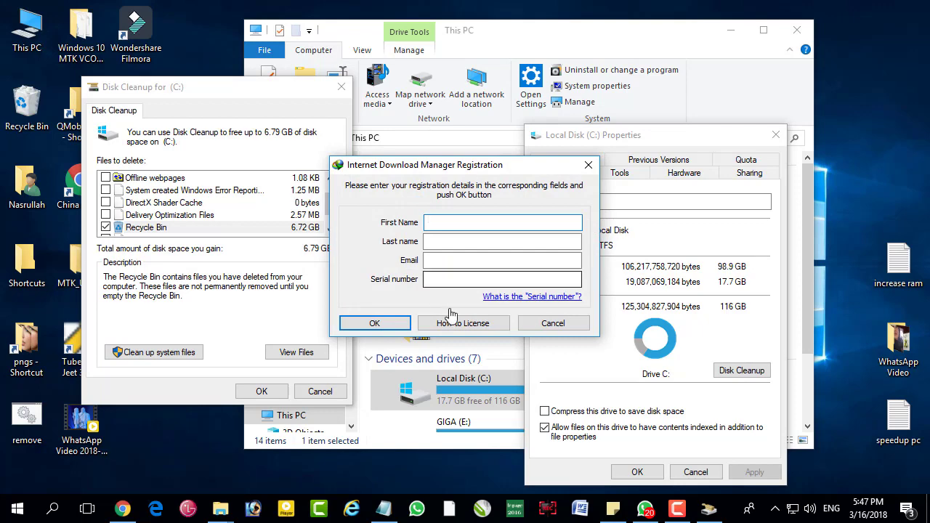
{"action": "left_click", "coordinate": [548, 325]}
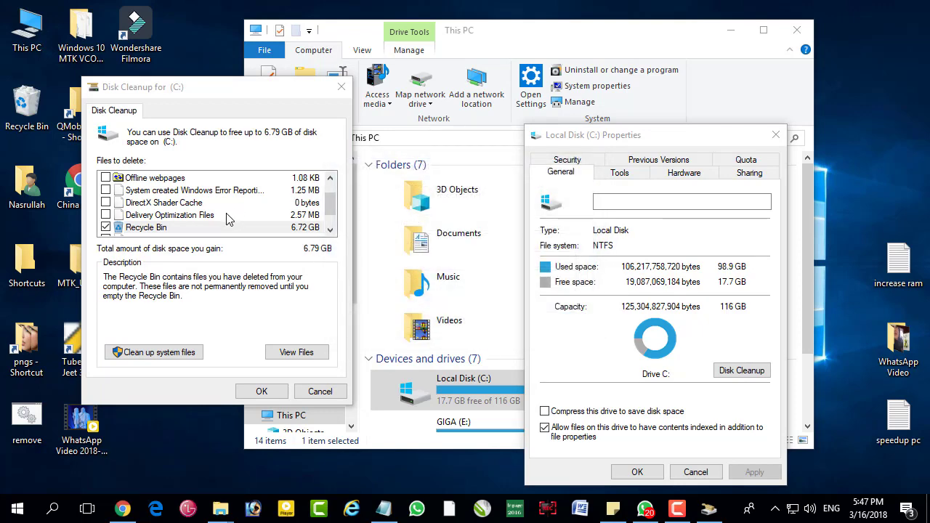
{"action": "left_click", "coordinate": [332, 209]}
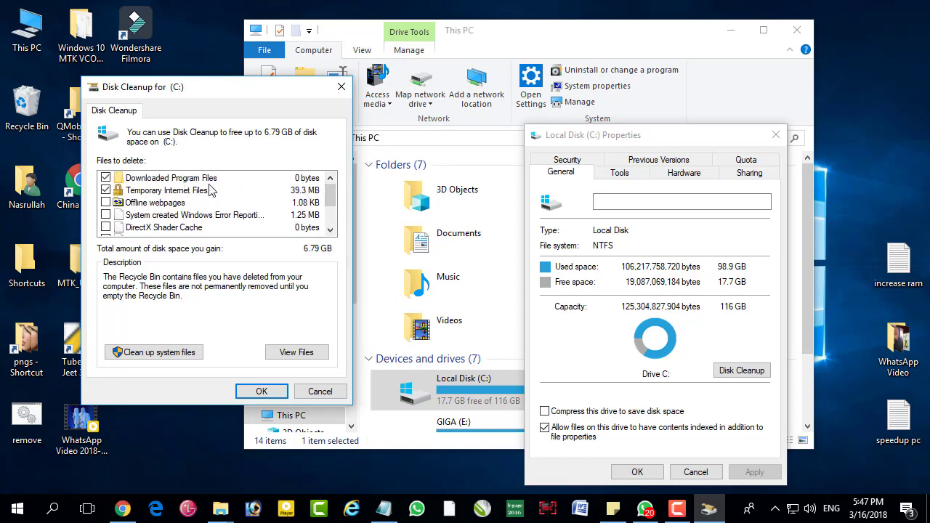
Run the cleanup of drive C:, granting administrator permission to delete all protected Recycle Bin files, and close the drive's properties.
{"action": "left_click", "coordinate": [261, 391]}
{"action": "left_click", "coordinate": [487, 263]}
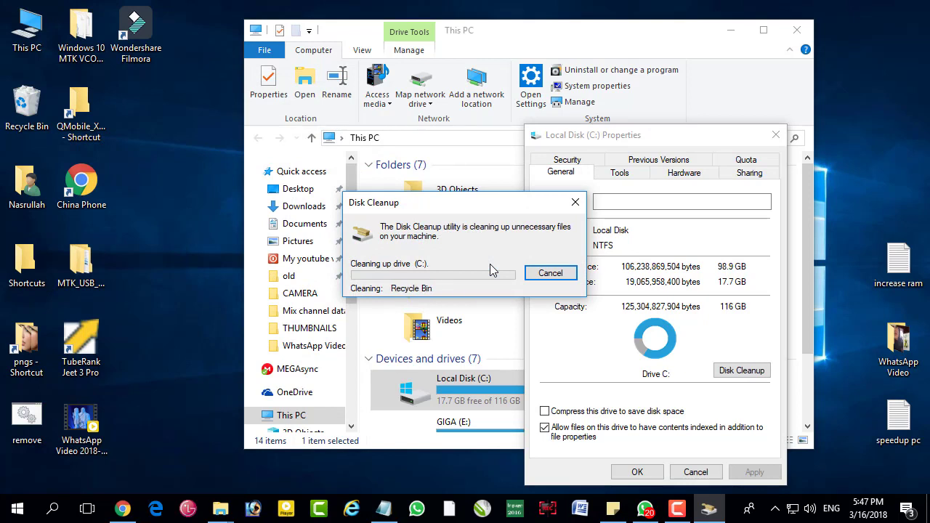
{"action": "left_click_drag", "start_coordinate": [450, 204], "coordinate": [360, 206]}
{"action": "right_click", "coordinate": [178, 93]}
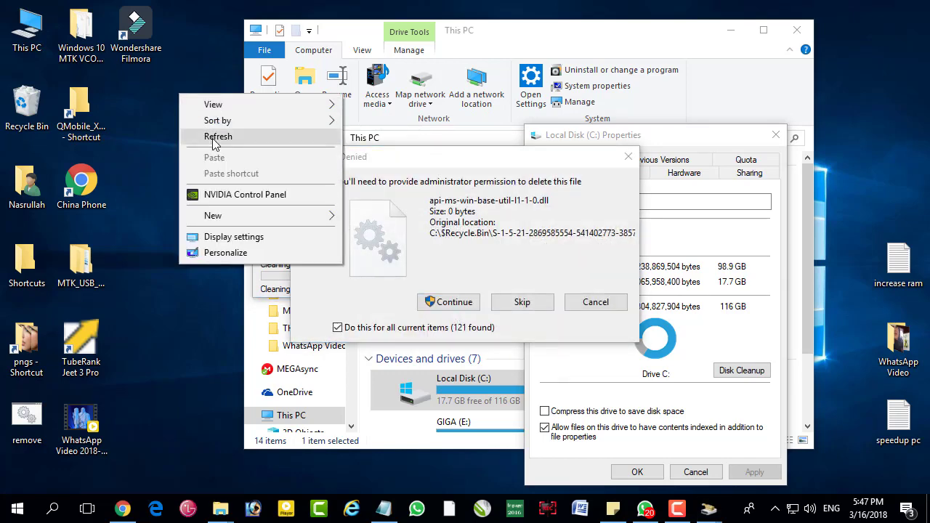
{"action": "left_click", "coordinate": [212, 139]}
{"action": "left_click", "coordinate": [455, 305]}
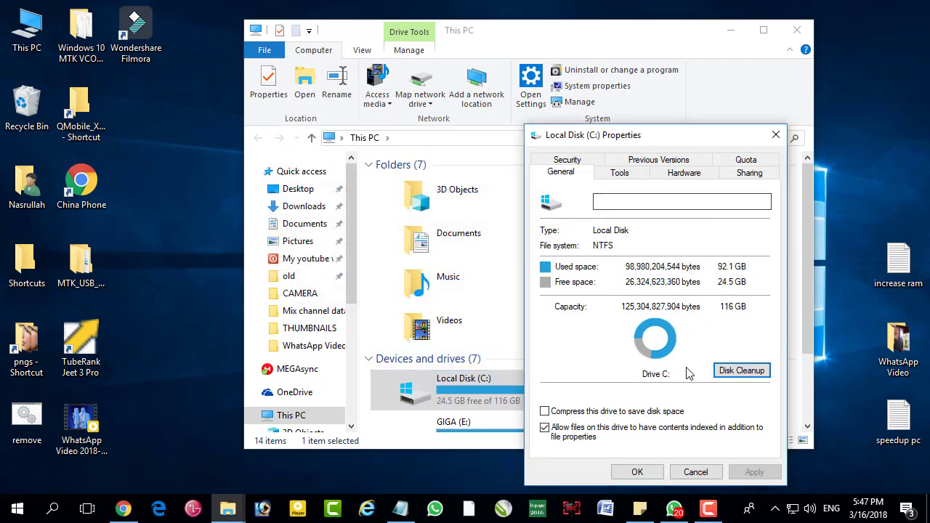
{"action": "left_click", "coordinate": [637, 472]}
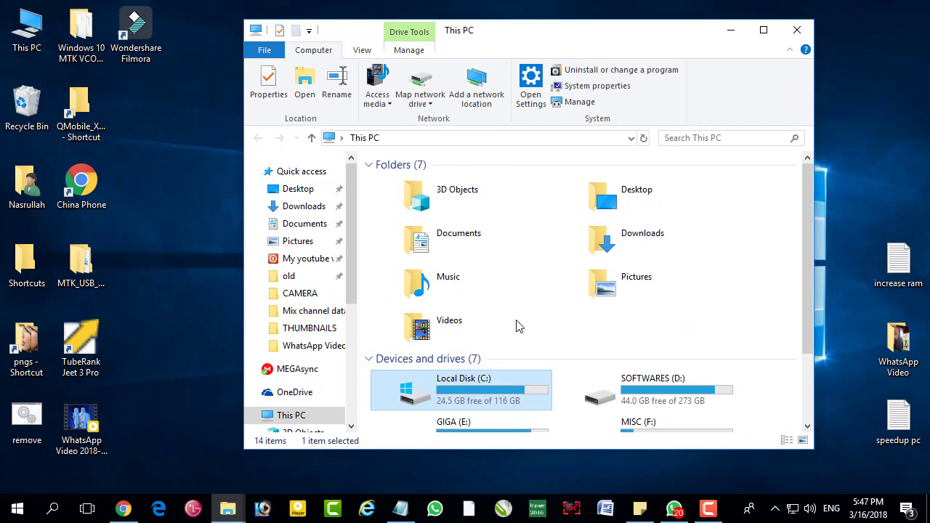
Start Disk Cleanup from the properties of the SOFTWARES (D:) drive.
{"action": "left_click", "coordinate": [630, 383]}
{"action": "right_click", "coordinate": [635, 385]}
{"action": "left_click", "coordinate": [657, 368]}
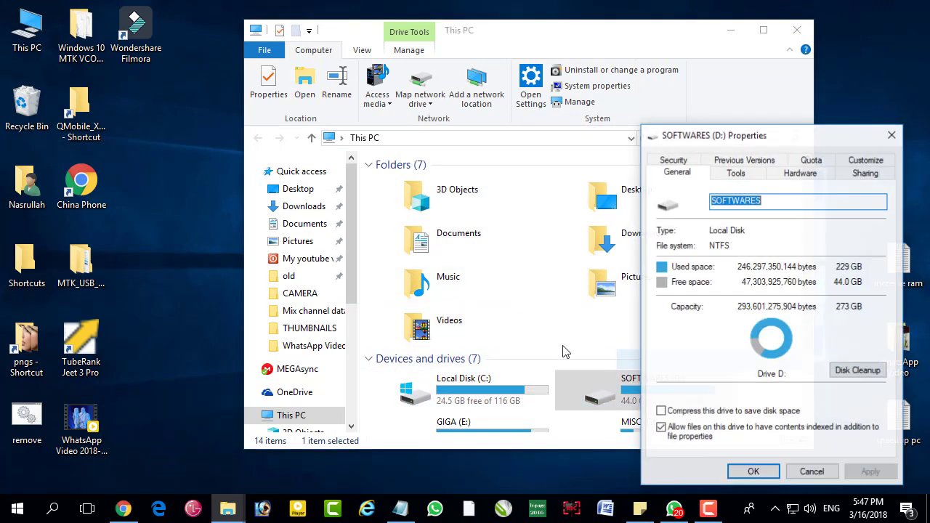
{"action": "left_click", "coordinate": [857, 371]}
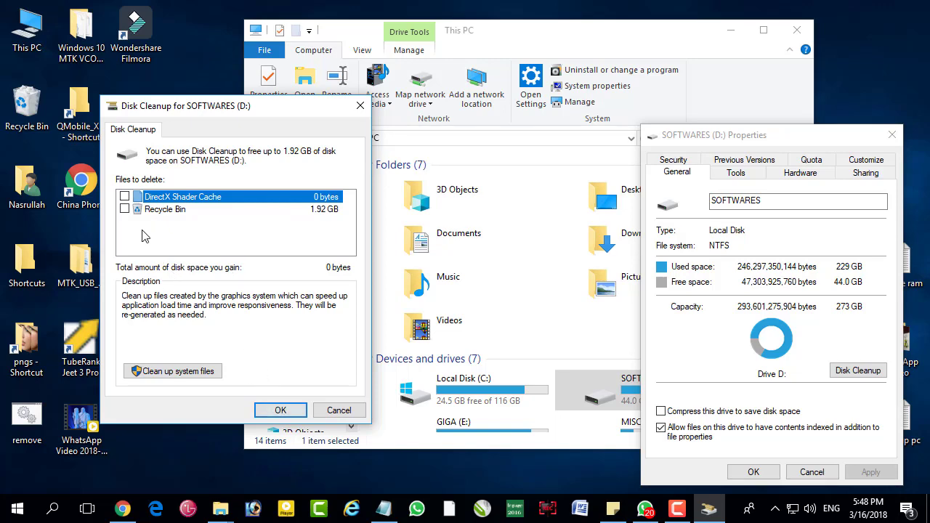
Clean the Recycle Bin files off the SOFTWARES (D:) drive with permanent deletion and close its properties.
{"action": "left_click", "coordinate": [125, 209]}
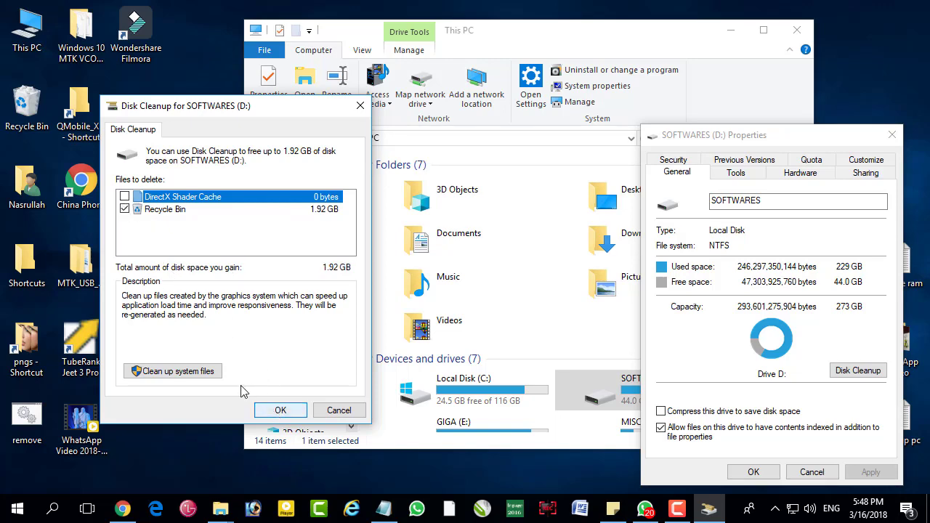
{"action": "left_click", "coordinate": [279, 411]}
{"action": "left_click", "coordinate": [465, 266]}
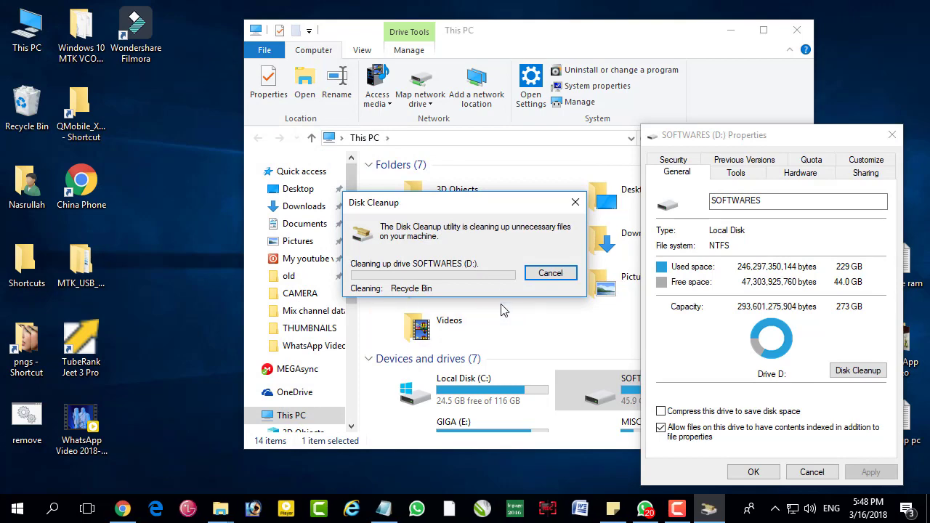
{"action": "left_click", "coordinate": [893, 135]}
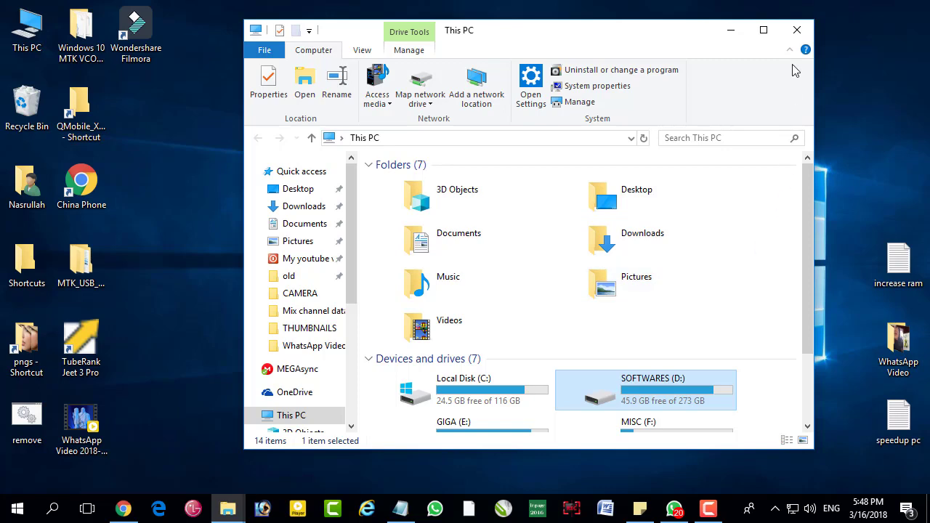
Reopen This PC and start the drive optimization tool from the properties of Local Disk (C:).
{"action": "left_click", "coordinate": [796, 30]}
{"action": "key", "text": "super+e"}
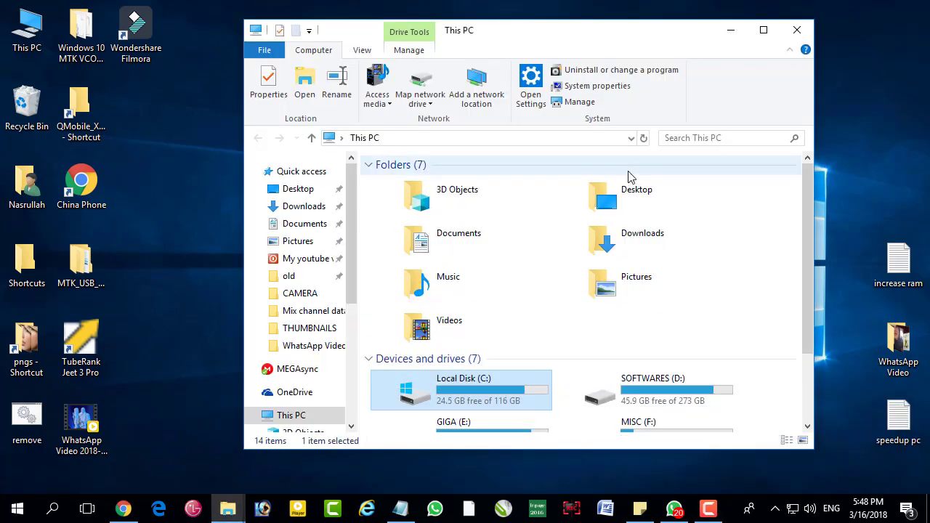
{"action": "right_click", "coordinate": [511, 386]}
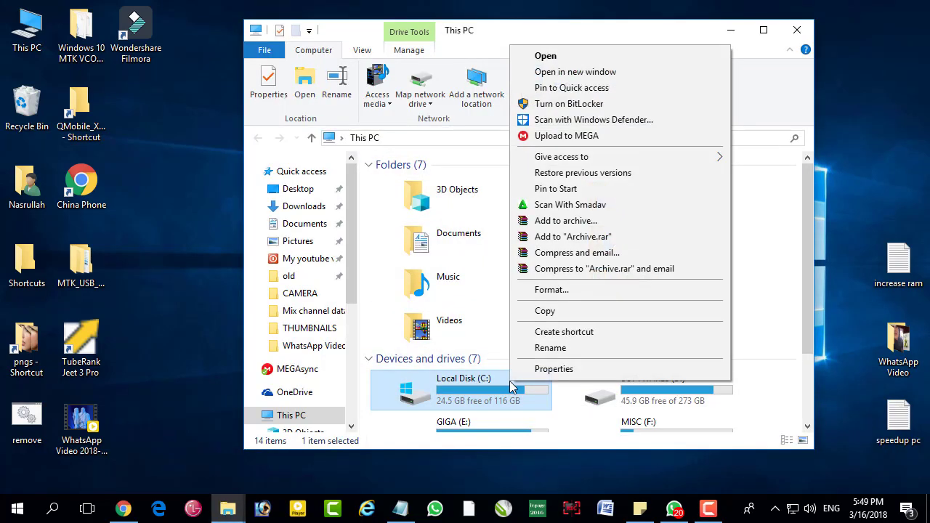
{"action": "left_click", "coordinate": [537, 369]}
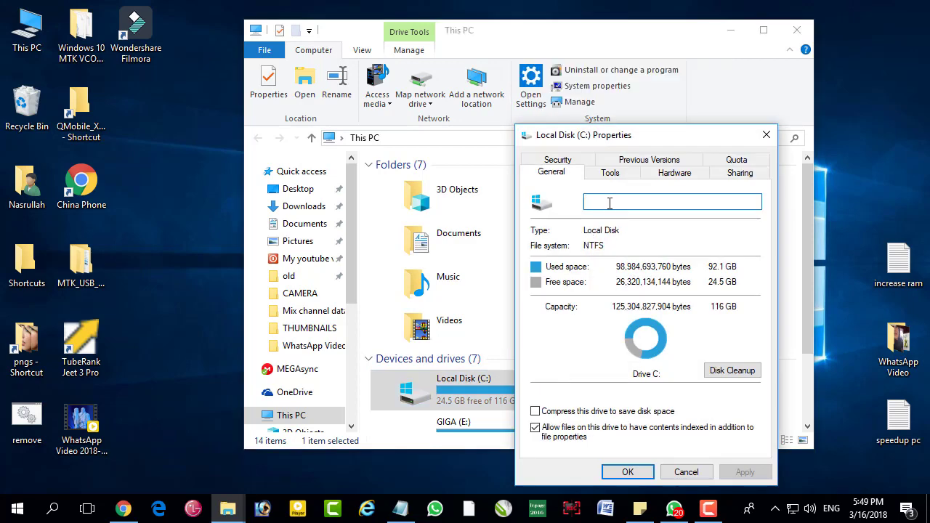
{"action": "left_click_drag", "start_coordinate": [595, 132], "coordinate": [558, 97]}
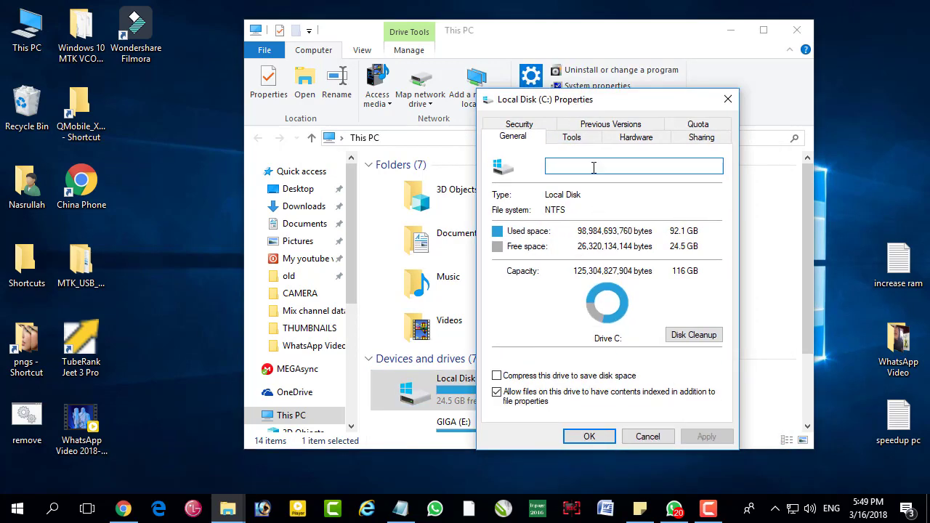
{"action": "left_click", "coordinate": [572, 138]}
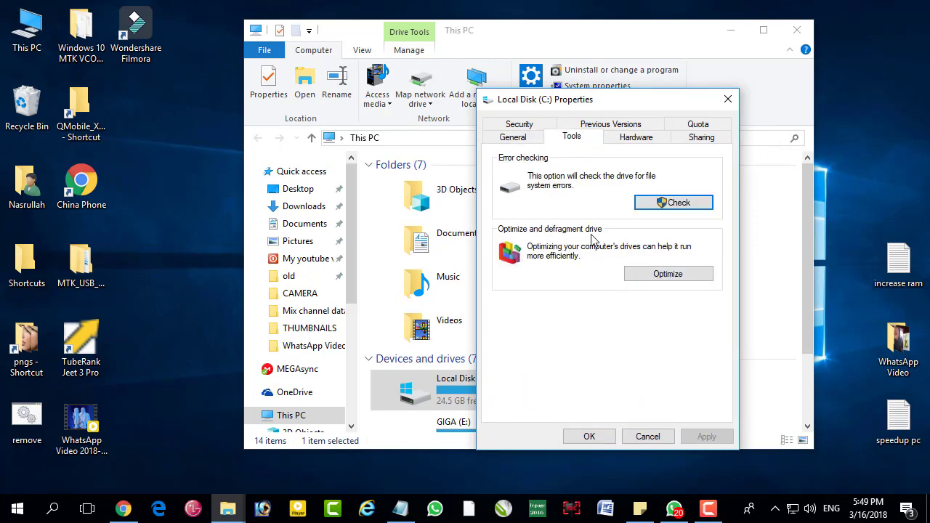
{"action": "left_click", "coordinate": [662, 280]}
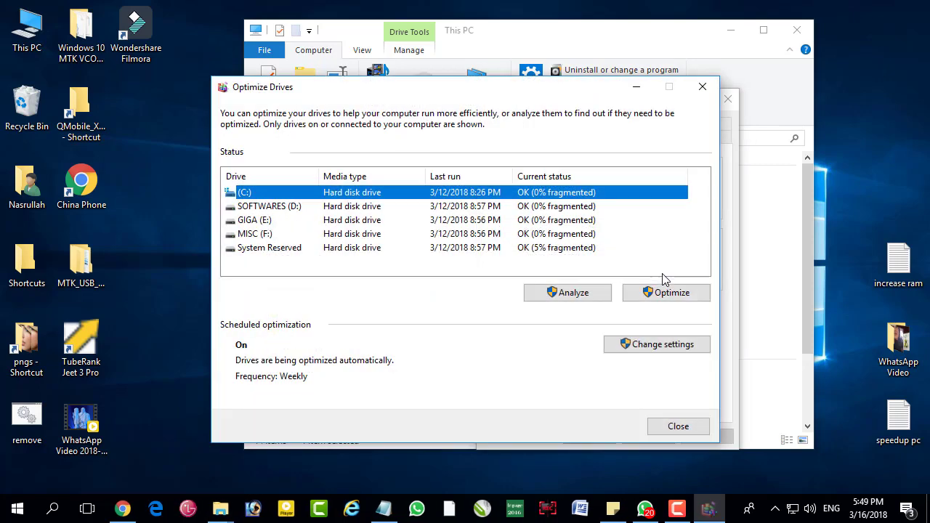
Analyze drive C: for fragmentation and optimize it.
{"action": "key", "text": "Down"}
{"action": "key", "text": "Down"}
{"action": "key", "text": "Down"}
{"action": "key", "text": "Down"}
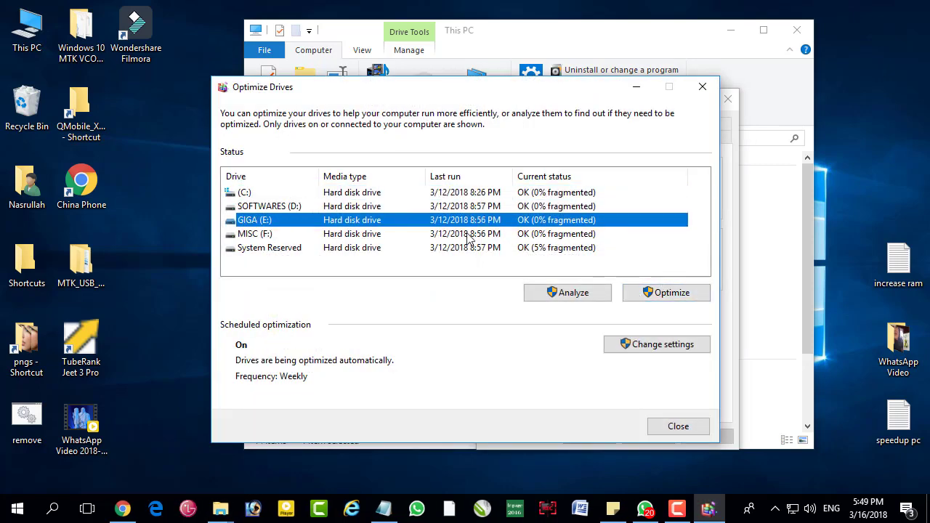
{"action": "key", "text": "Home"}
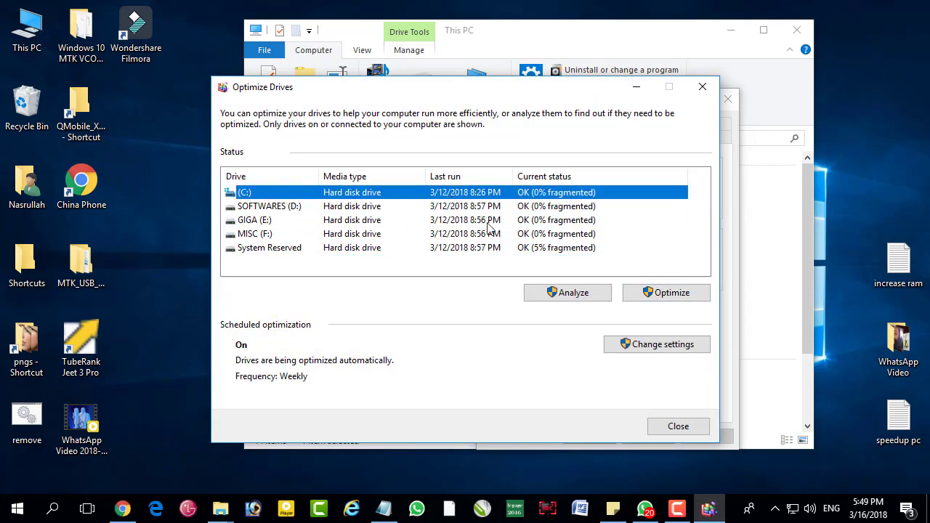
{"action": "left_click", "coordinate": [570, 294]}
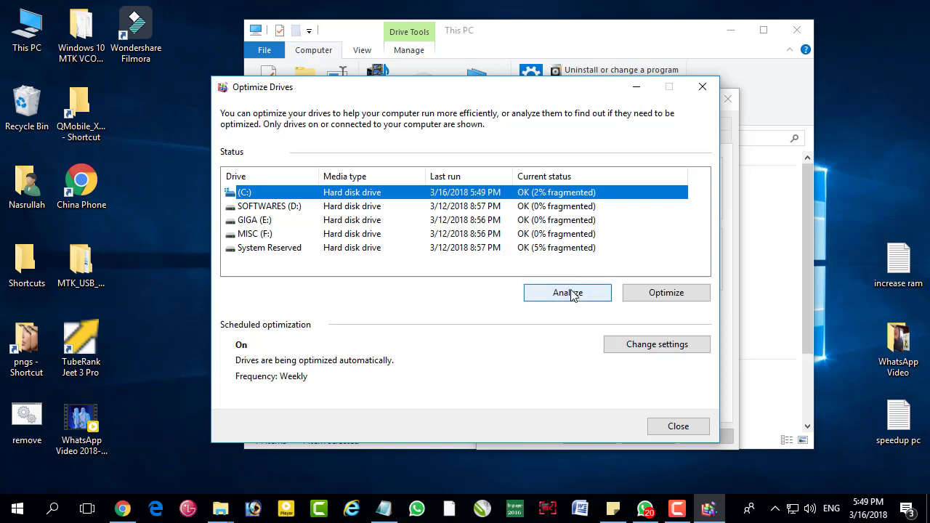
{"action": "left_click", "coordinate": [658, 293]}
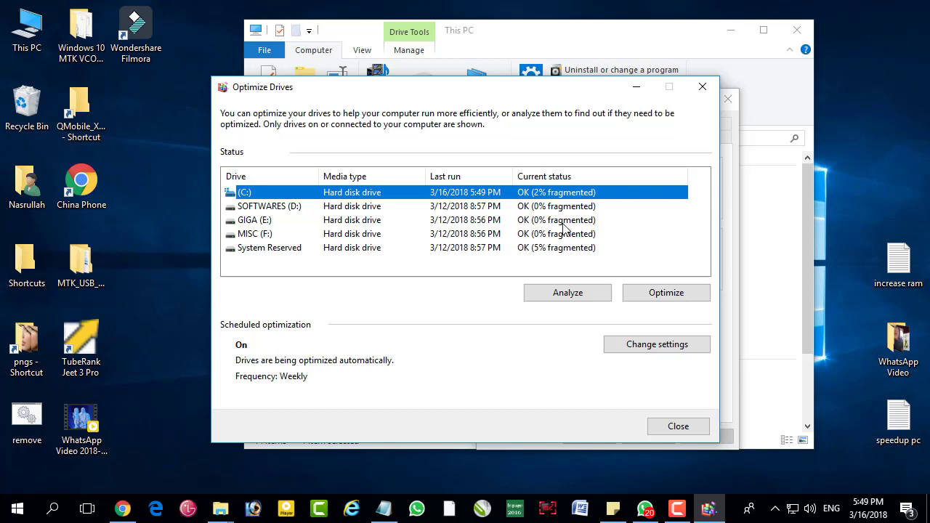
{"action": "left_click", "coordinate": [656, 297]}
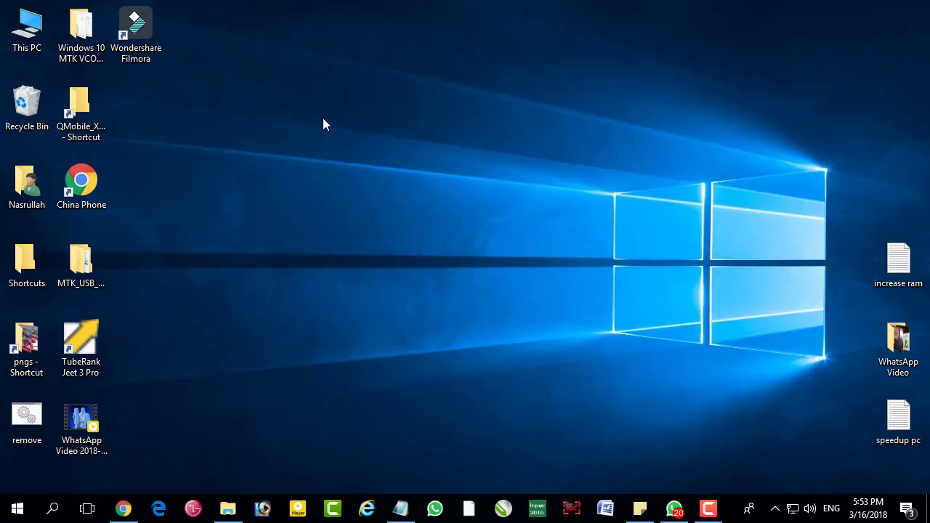
Refresh the desktop and open the Advanced system settings from the properties of This PC.
{"action": "right_click", "coordinate": [263, 90]}
{"action": "left_click", "coordinate": [313, 132]}
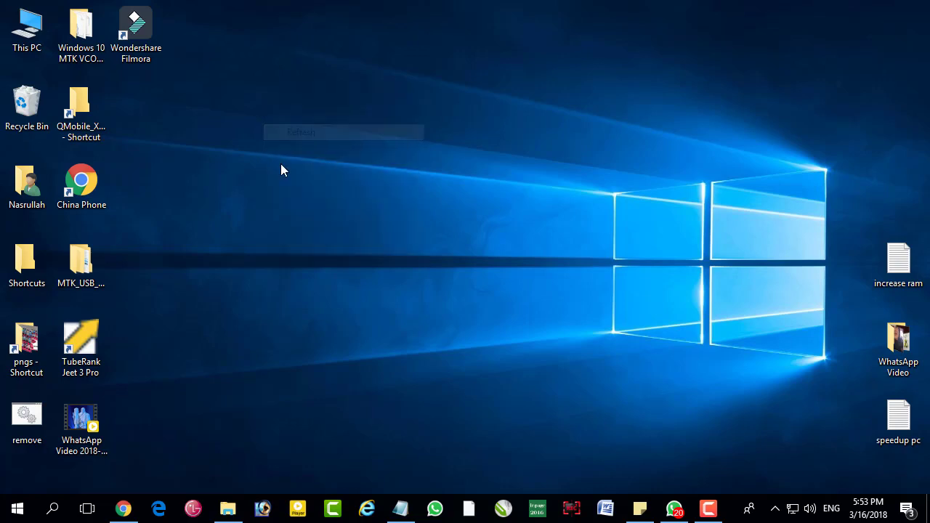
{"action": "right_click", "coordinate": [45, 34]}
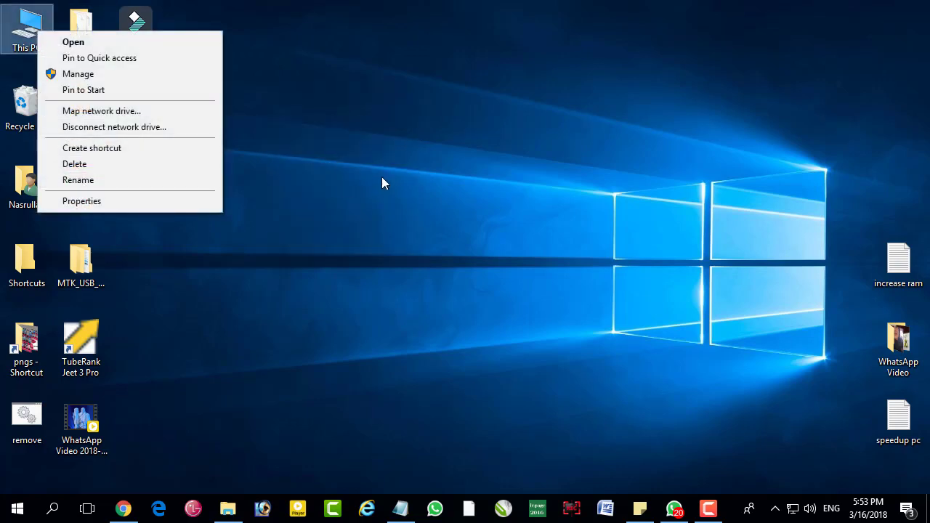
{"action": "left_click", "coordinate": [382, 176]}
{"action": "right_click", "coordinate": [34, 34]}
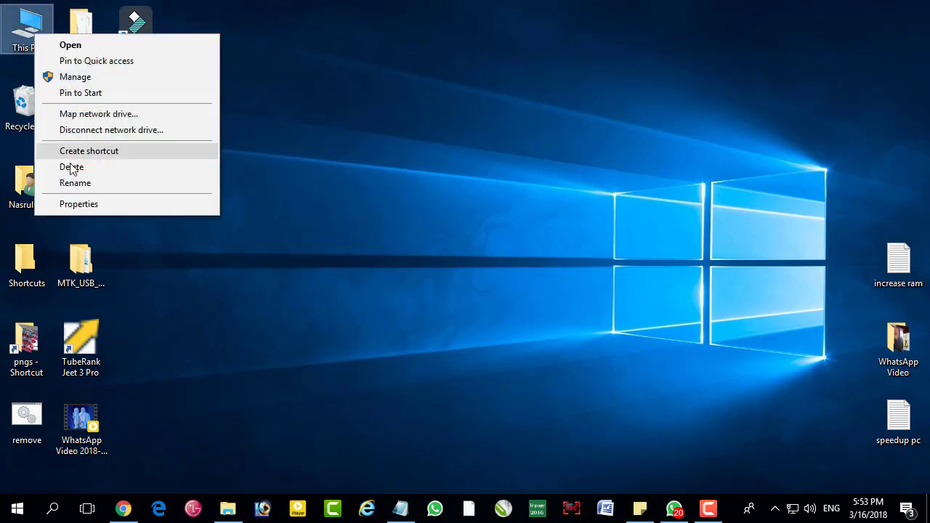
{"action": "left_click", "coordinate": [78, 204]}
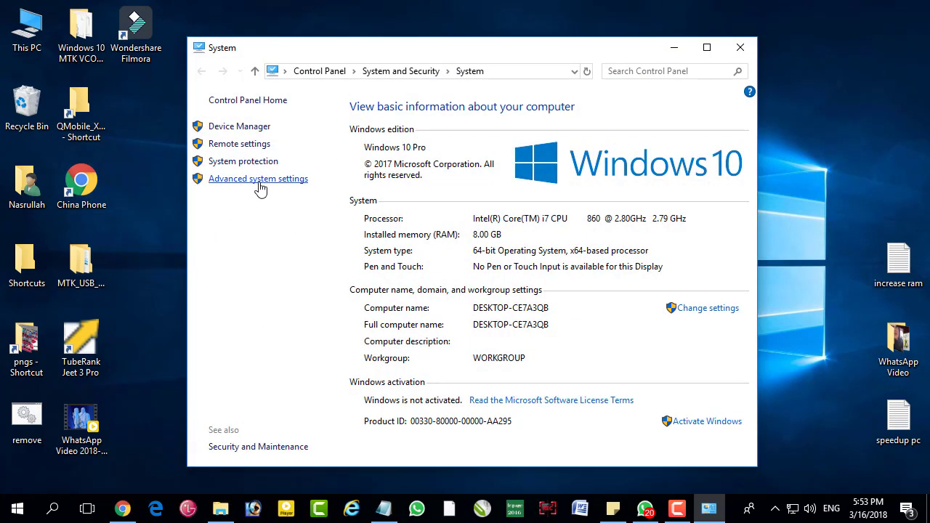
{"action": "left_click", "coordinate": [260, 187]}
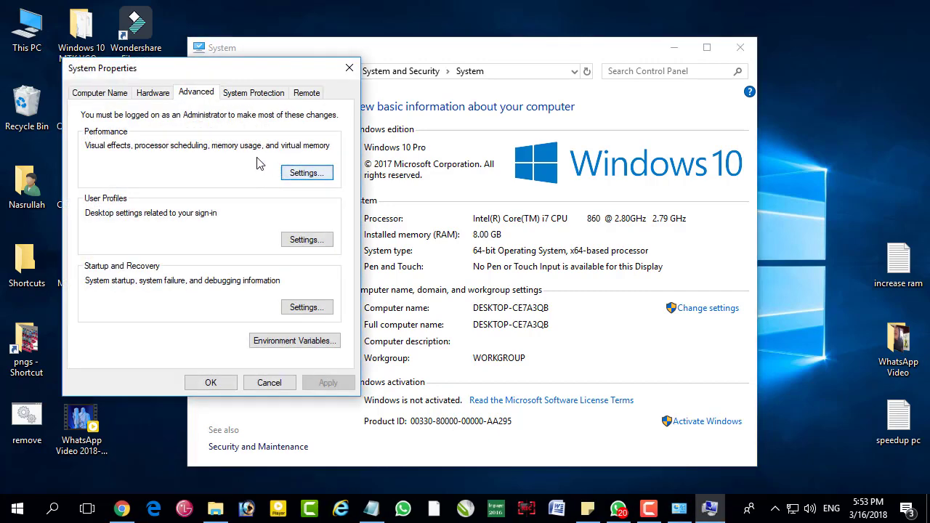
{"action": "left_click", "coordinate": [106, 95]}
{"action": "left_click", "coordinate": [197, 98]}
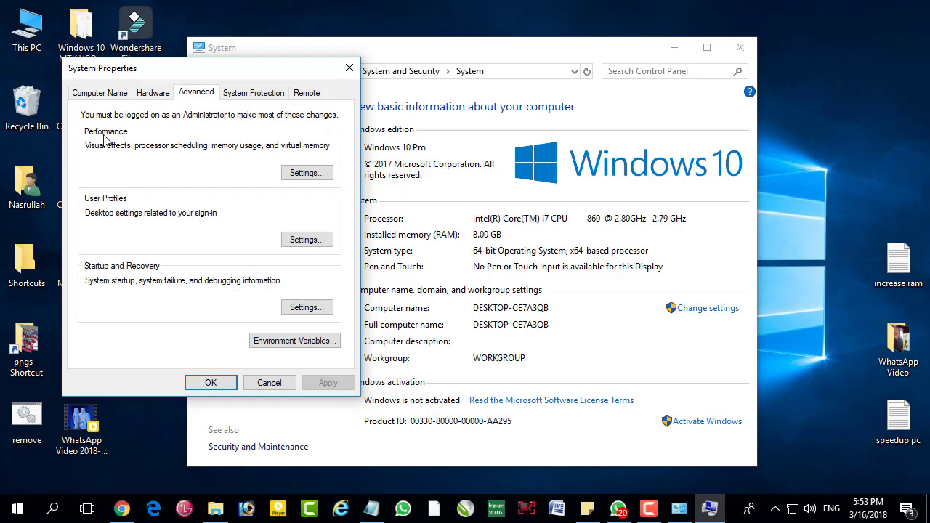
Set the Windows visual effects to Adjust for best performance, apply the change and close System Properties.
{"action": "left_click", "coordinate": [300, 174]}
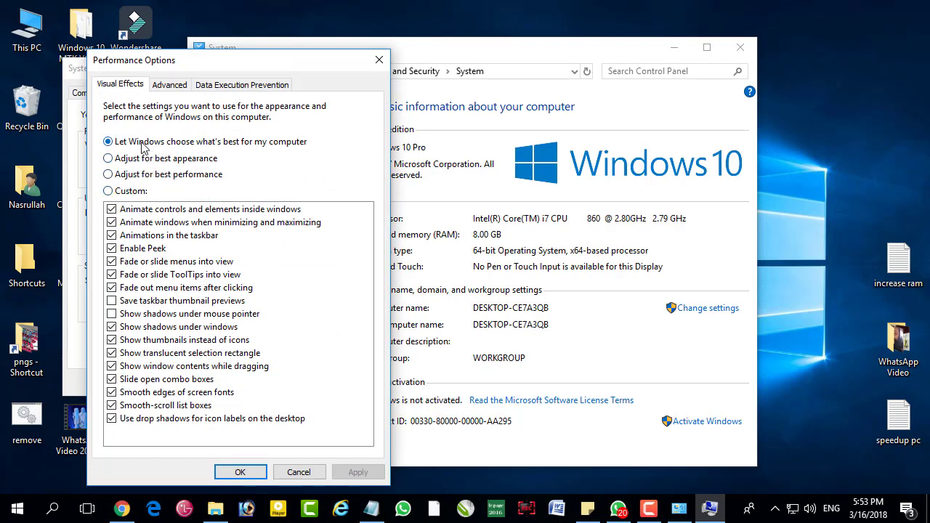
{"action": "left_click", "coordinate": [135, 180]}
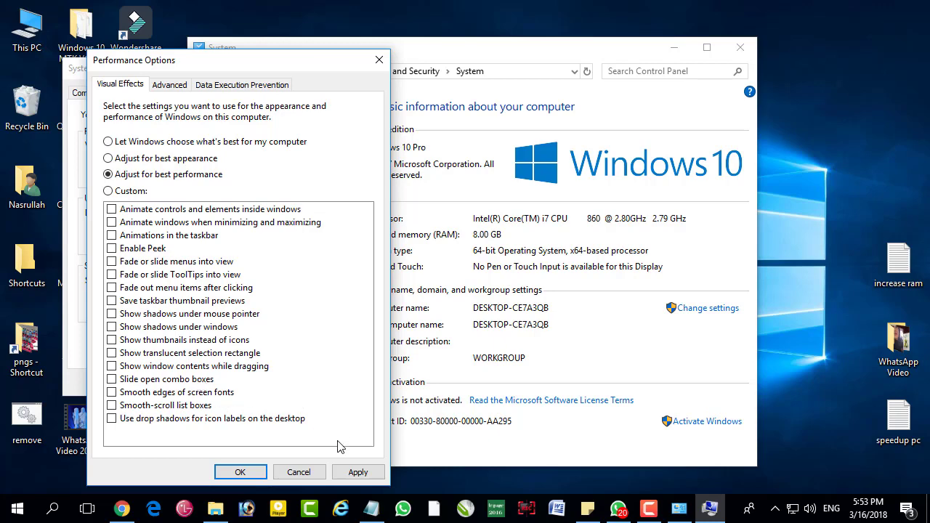
{"action": "left_click", "coordinate": [352, 472]}
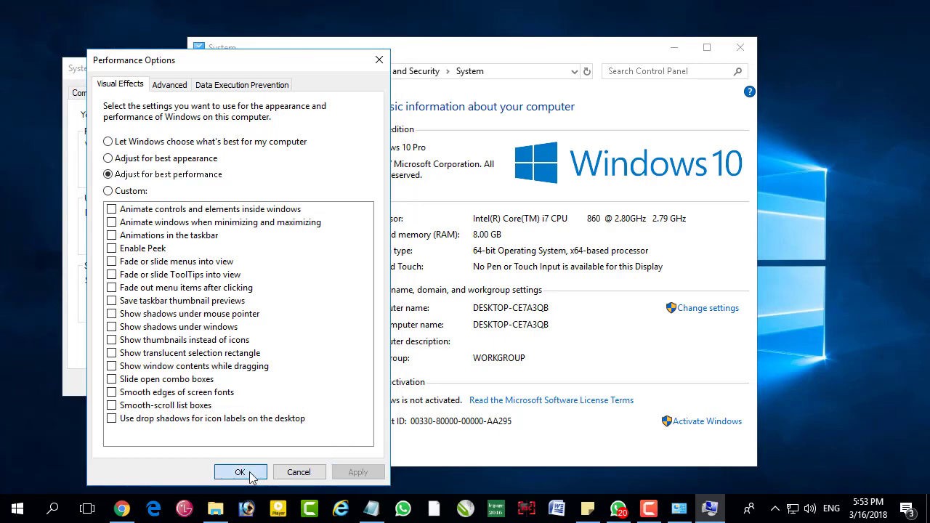
{"action": "left_click", "coordinate": [249, 474]}
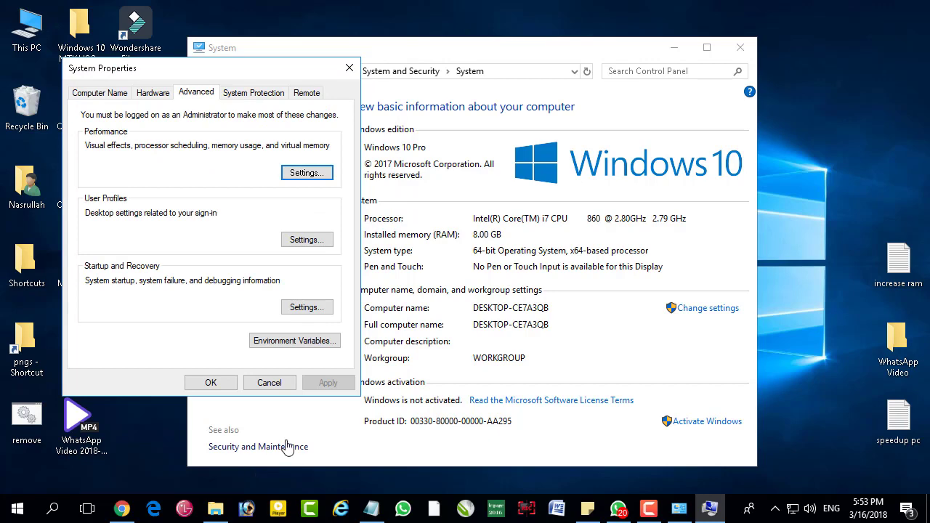
{"action": "left_click", "coordinate": [211, 382]}
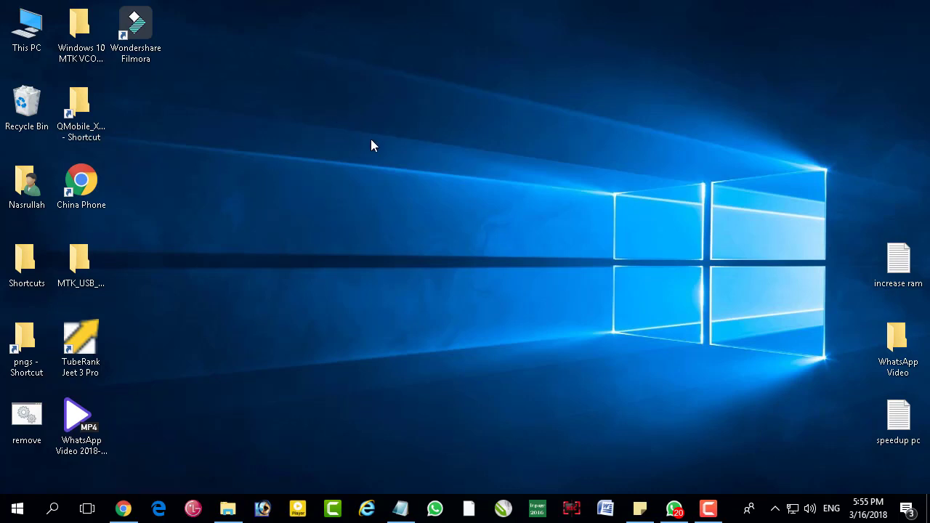
Refresh the desktop twice.
{"action": "right_click", "coordinate": [370, 139]}
{"action": "left_click", "coordinate": [404, 182]}
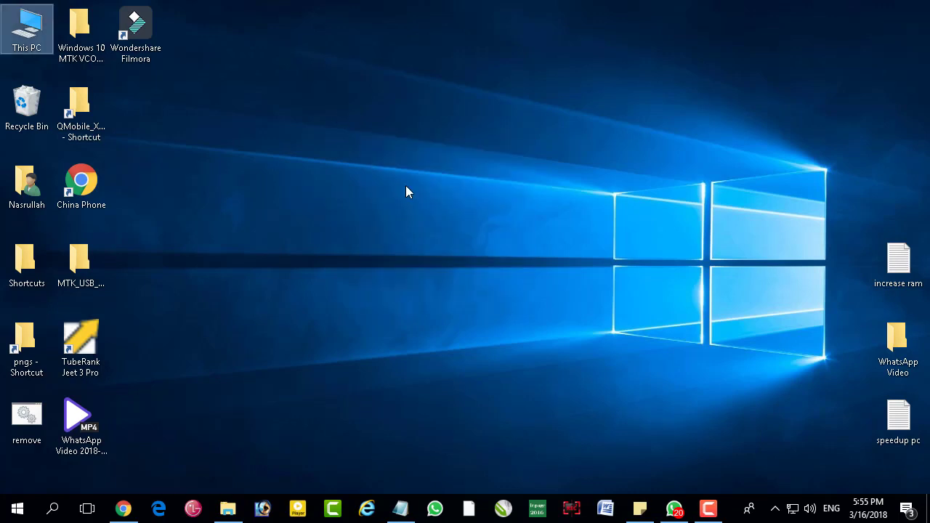
{"action": "right_click", "coordinate": [332, 184]}
{"action": "left_click", "coordinate": [363, 220]}
Open the additional power settings from the Power & sleep page of the Windows system settings.
{"action": "left_click", "coordinate": [3, 514]}
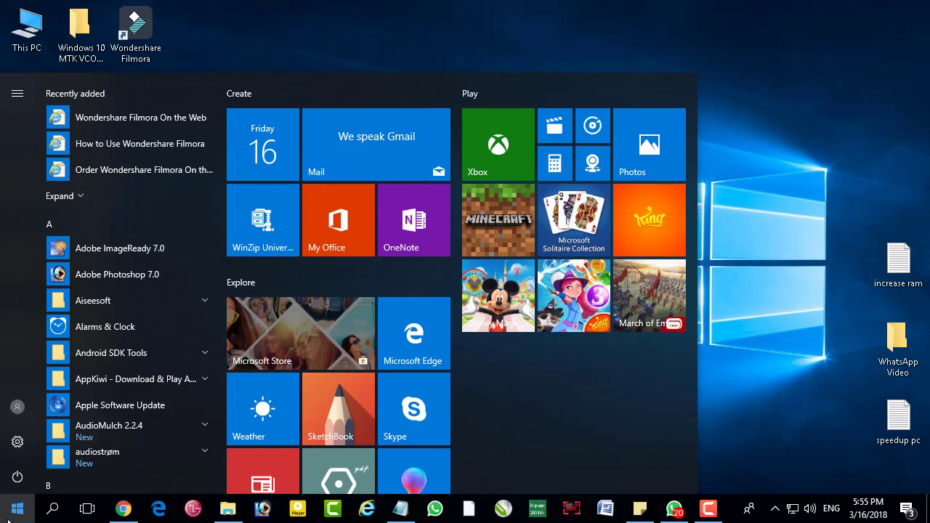
{"action": "left_click", "coordinate": [17, 443]}
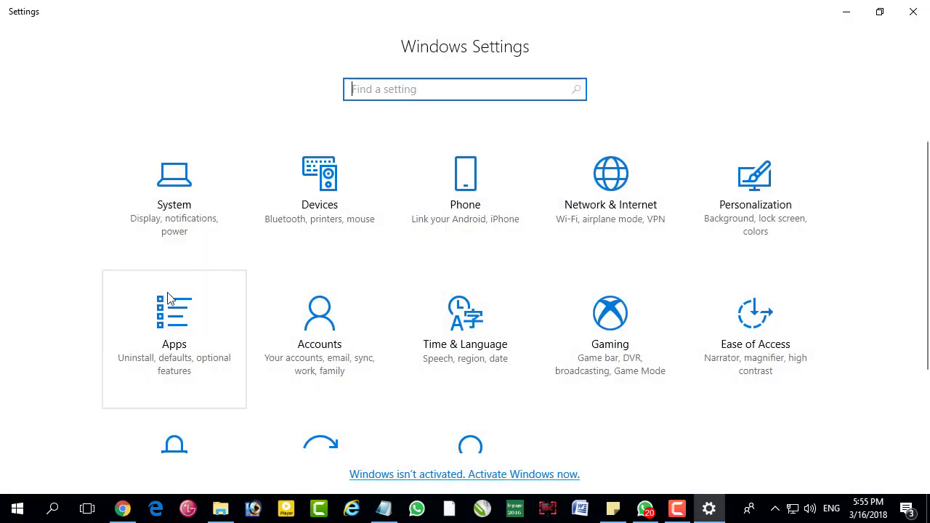
{"action": "left_click", "coordinate": [184, 219]}
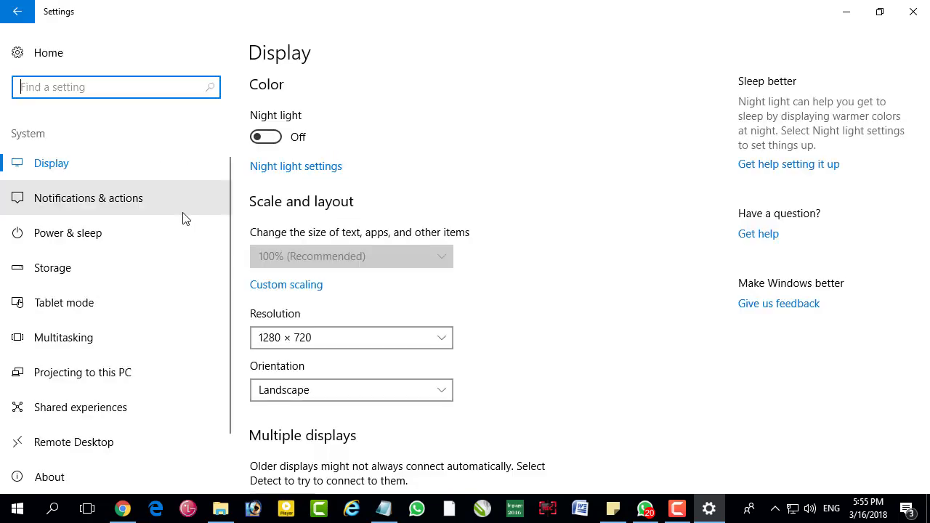
{"action": "left_click", "coordinate": [102, 240]}
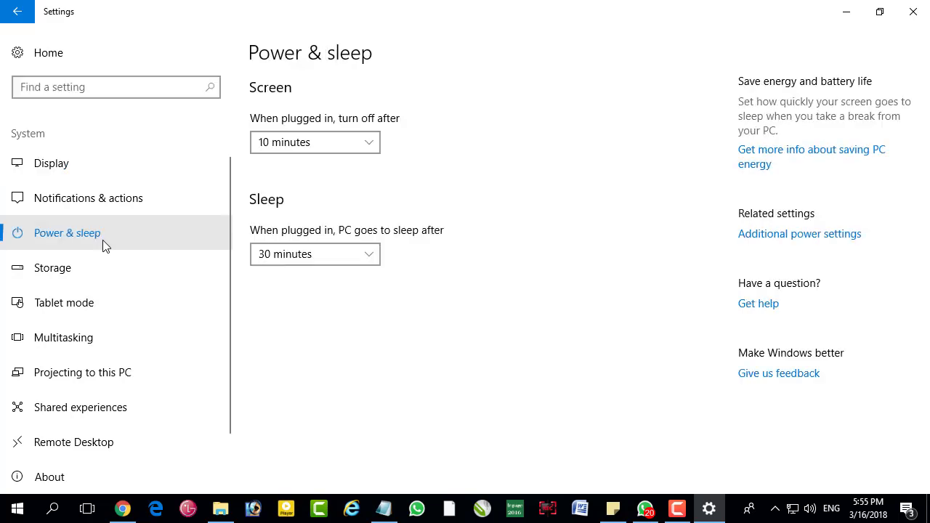
{"action": "left_click", "coordinate": [824, 239]}
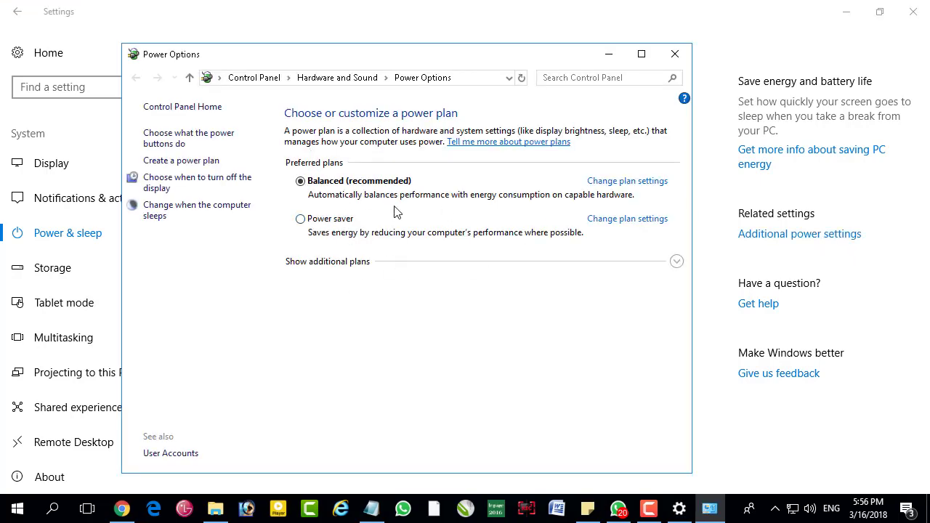
Choose the High performance plan from the additional power plans, close both settings windows and refresh the desktop.
{"action": "left_click", "coordinate": [677, 263]}
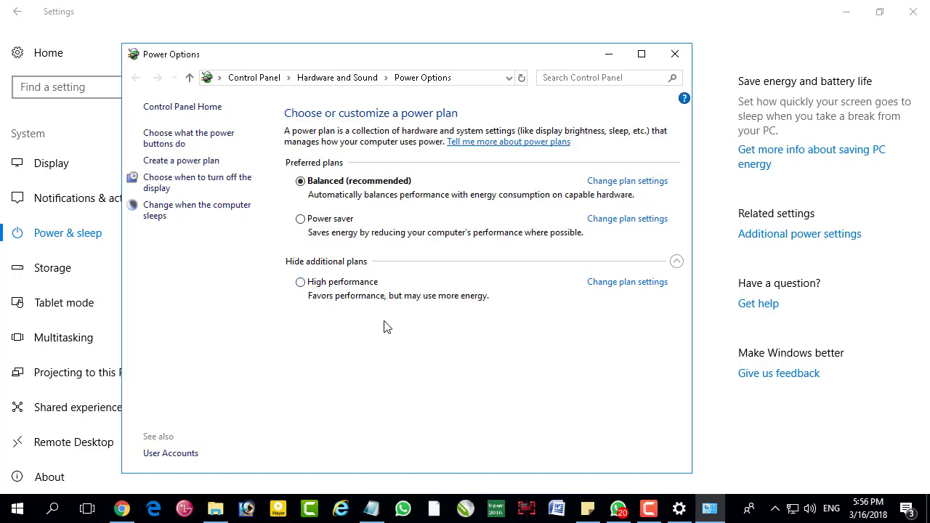
{"action": "left_click", "coordinate": [300, 282]}
{"action": "left_click", "coordinate": [674, 55]}
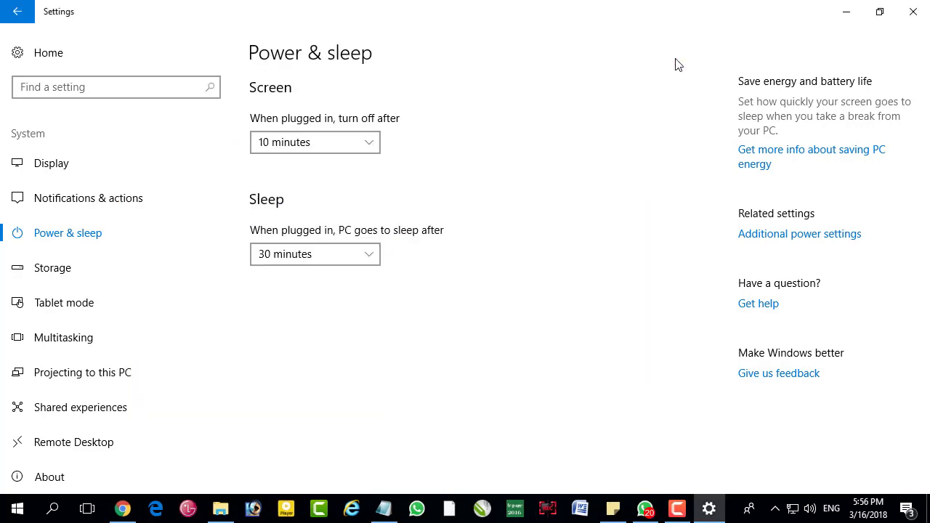
{"action": "left_click", "coordinate": [903, 21]}
{"action": "right_click", "coordinate": [481, 158]}
{"action": "left_click", "coordinate": [520, 201]}
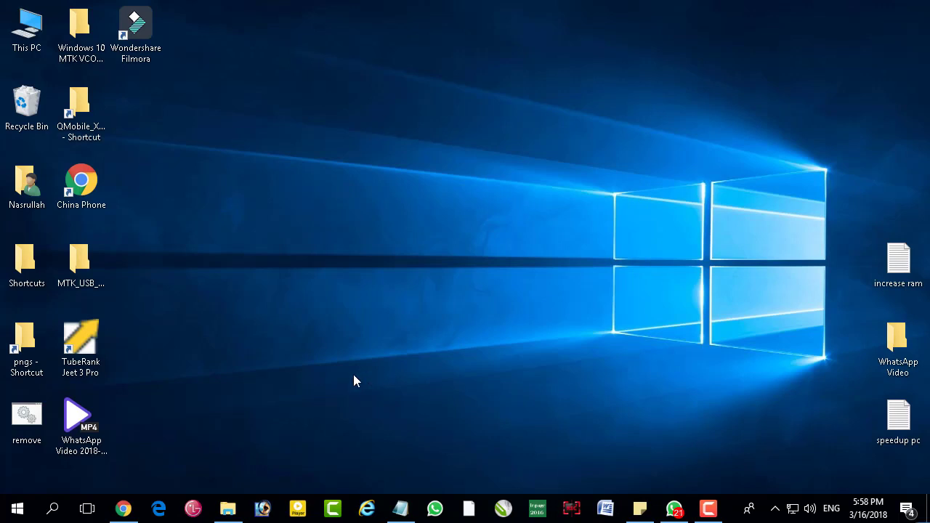
Find and open Control Panel and show its items as large icons.
{"action": "left_click", "coordinate": [17, 511]}
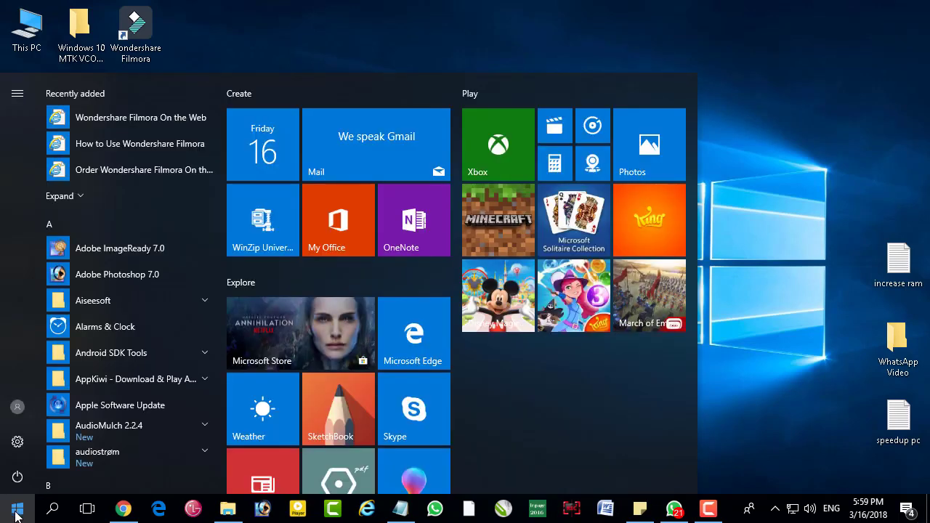
{"action": "type", "text": "contol"}
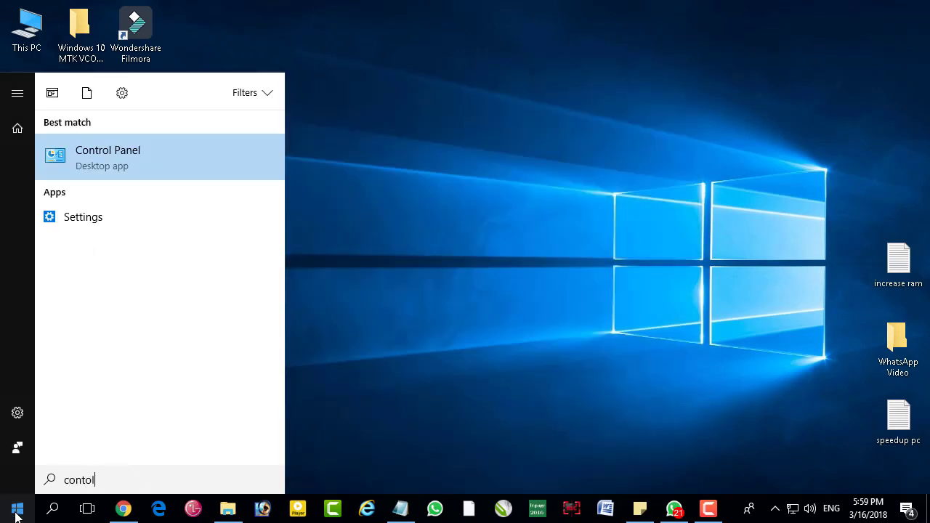
{"action": "left_click", "coordinate": [134, 154]}
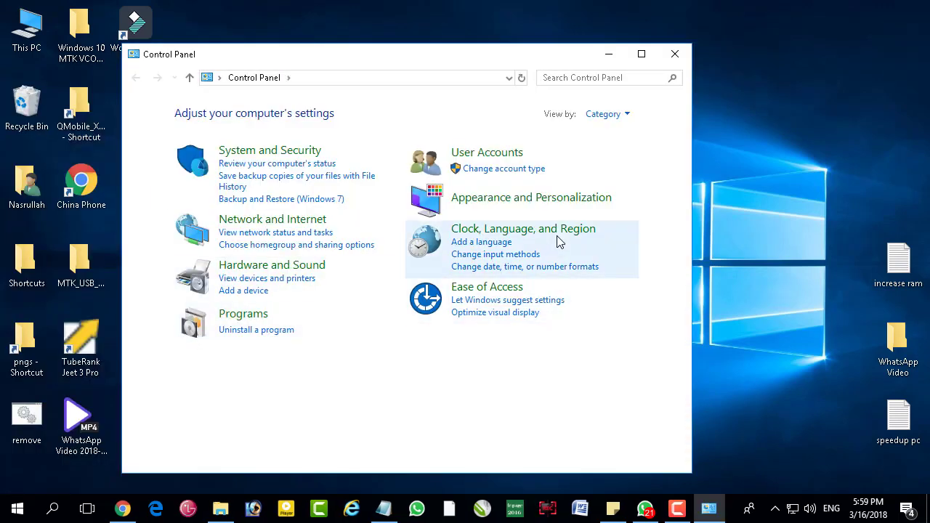
{"action": "left_click", "coordinate": [624, 116]}
{"action": "left_click", "coordinate": [625, 154]}
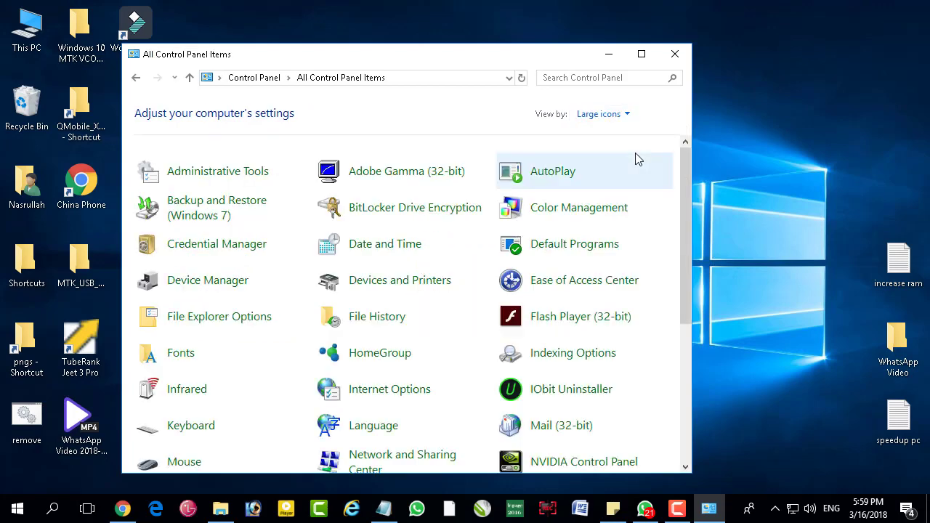
Open the Services console from Administrative Tools.
{"action": "left_click", "coordinate": [217, 174]}
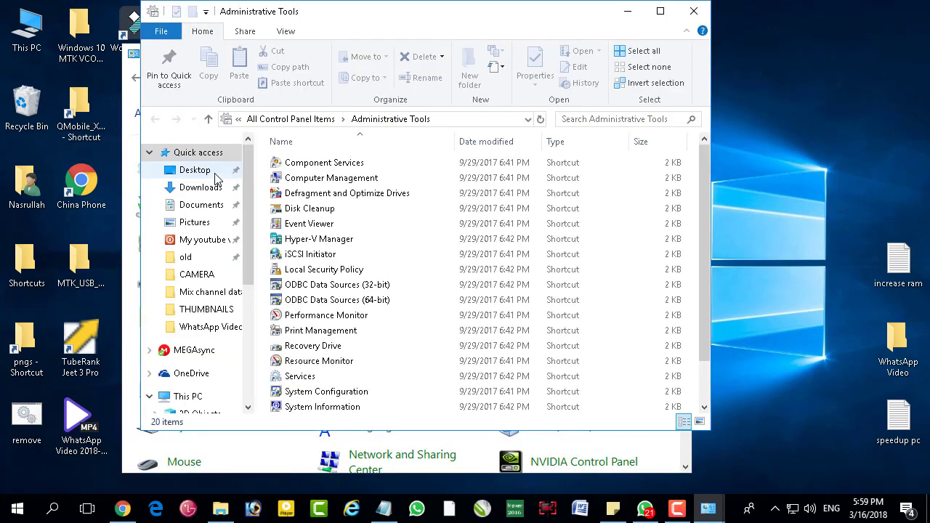
{"action": "left_click", "coordinate": [305, 376]}
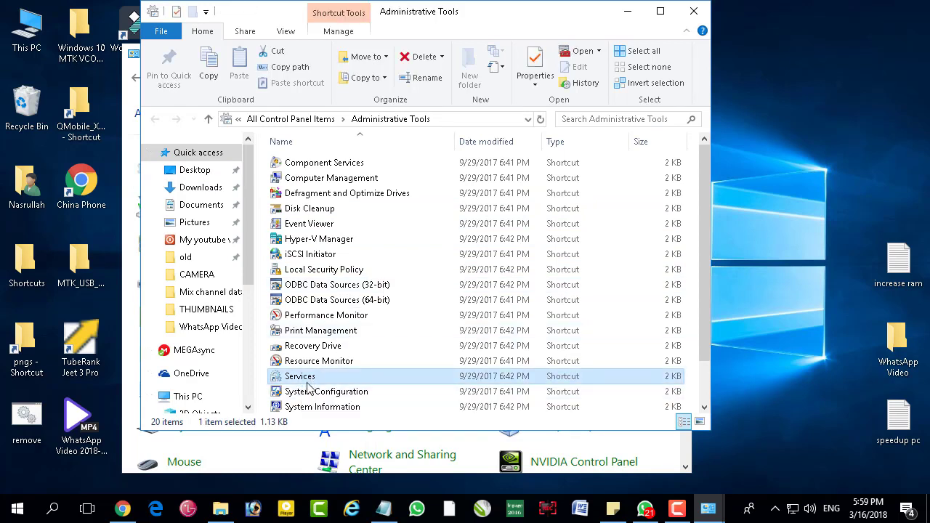
{"action": "left_click", "coordinate": [582, 51]}
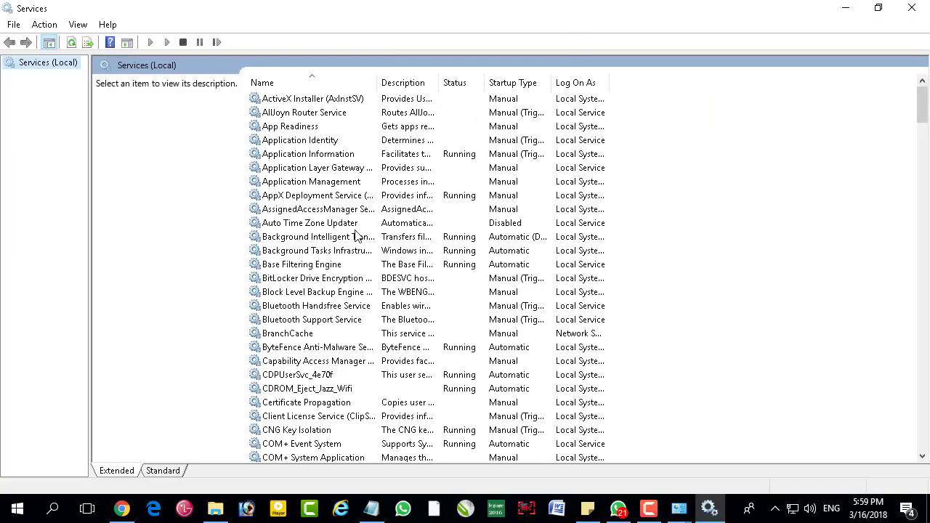
Find the Windows Update service in the services list and open its properties.
{"action": "left_click", "coordinate": [392, 228]}
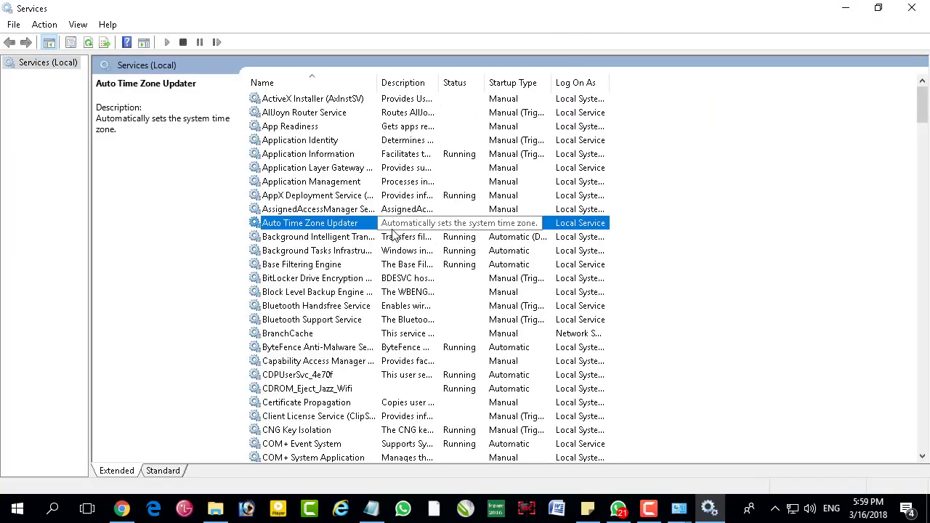
{"action": "type", "text": "win"}
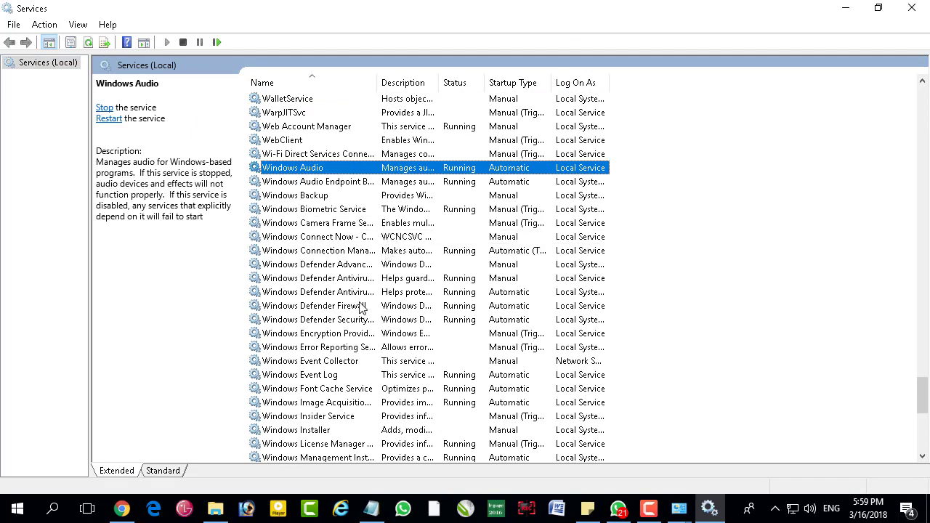
{"action": "scroll", "coordinate": [332, 372], "scroll_direction": "down", "scroll_amount": 5}
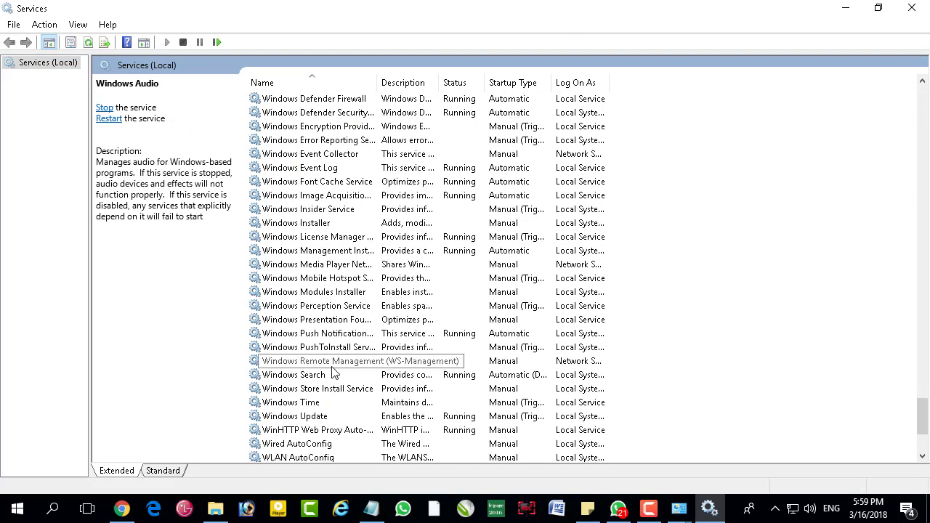
{"action": "left_click", "coordinate": [329, 420]}
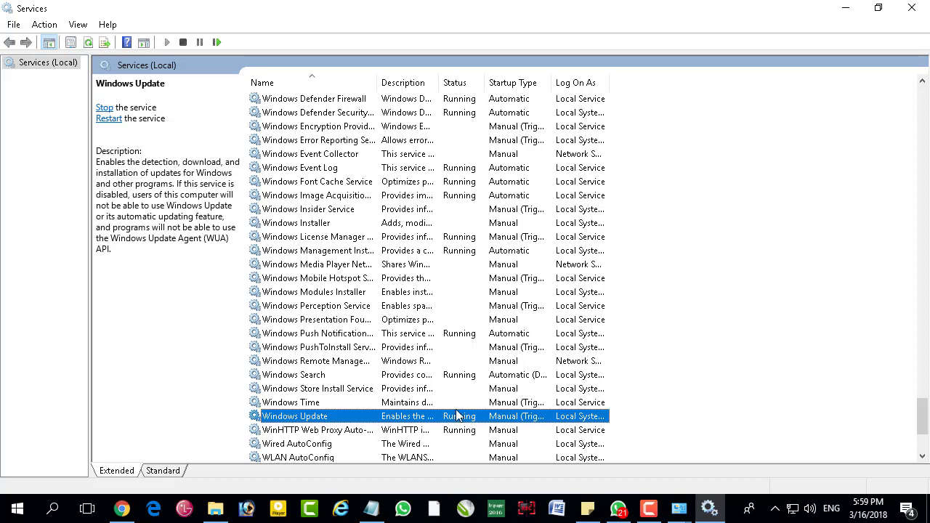
{"action": "double_click", "coordinate": [330, 418]}
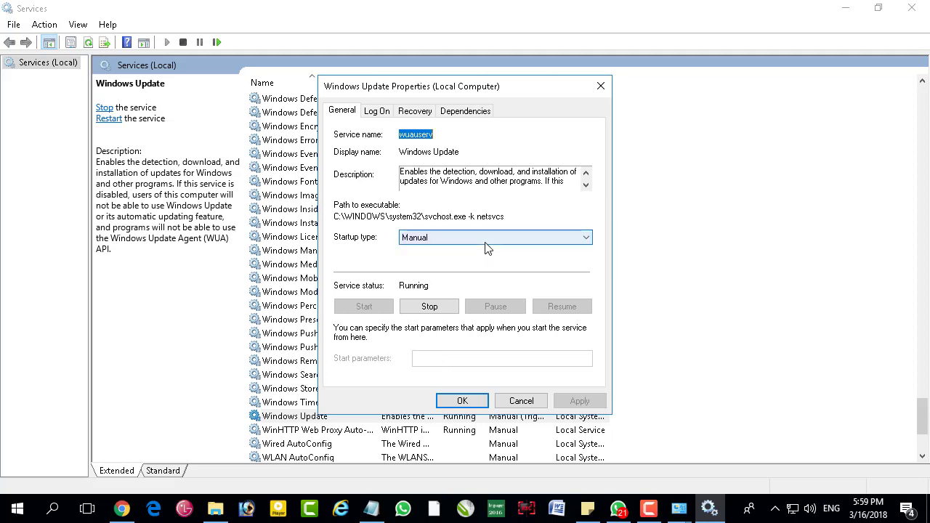
Set the startup type of the Windows Update service to Disabled.
{"action": "left_click", "coordinate": [526, 243]}
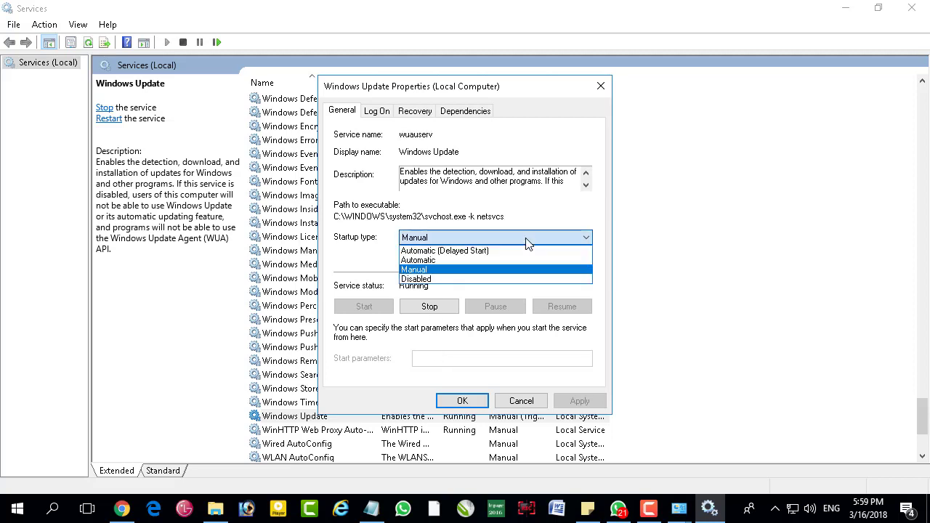
{"action": "left_click", "coordinate": [434, 282]}
{"action": "left_click", "coordinate": [440, 238]}
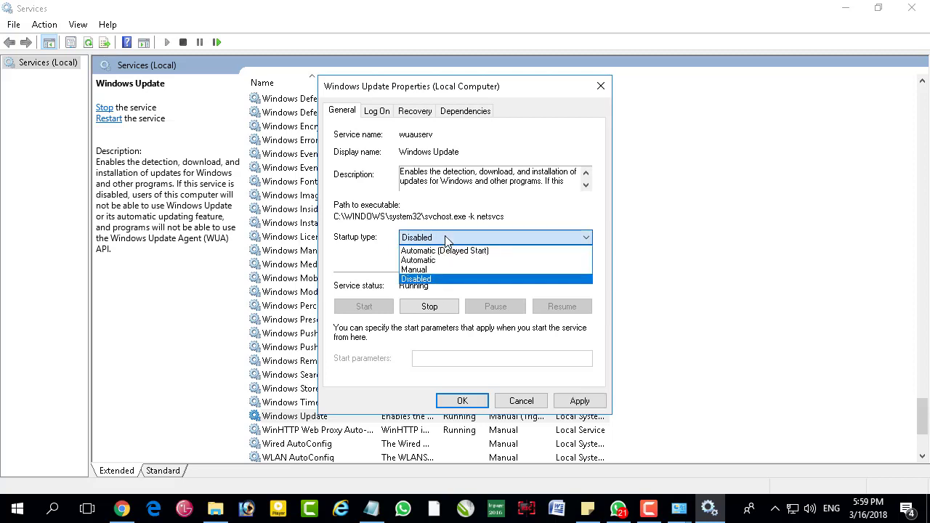
{"action": "left_click", "coordinate": [456, 251]}
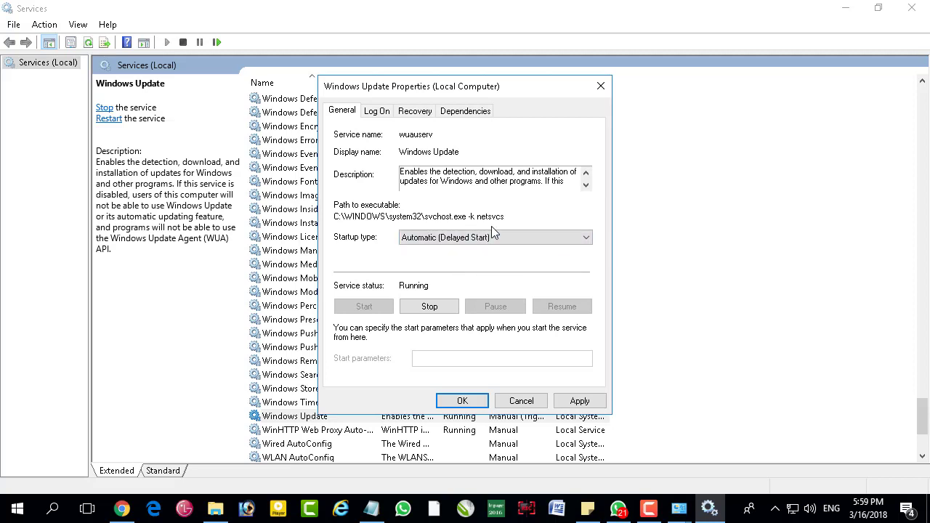
{"action": "left_click", "coordinate": [570, 247]}
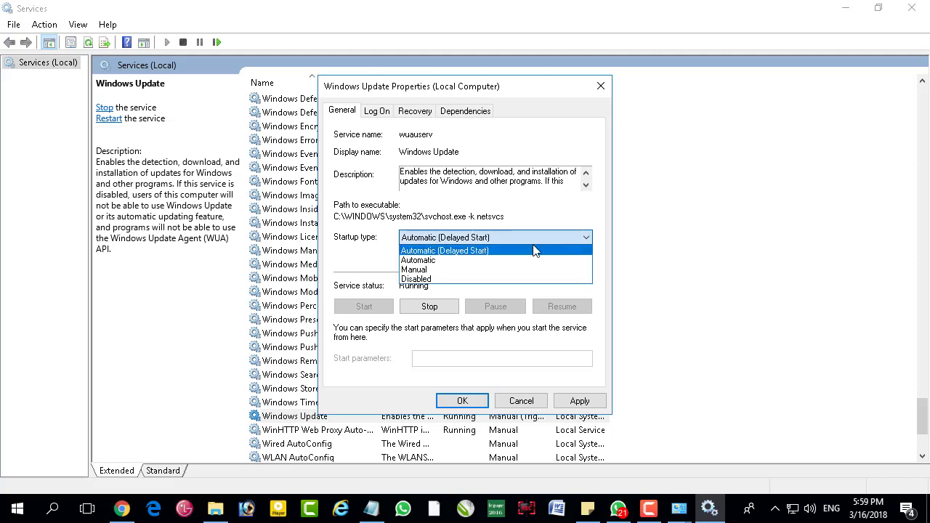
{"action": "left_click", "coordinate": [436, 282]}
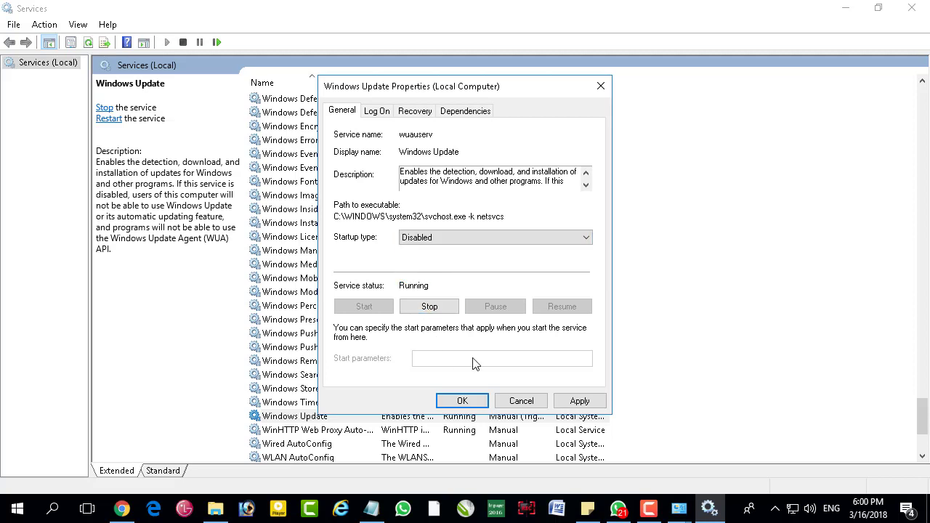
Stop the Windows Update service, apply the property changes and close the Services console.
{"action": "left_click", "coordinate": [434, 309]}
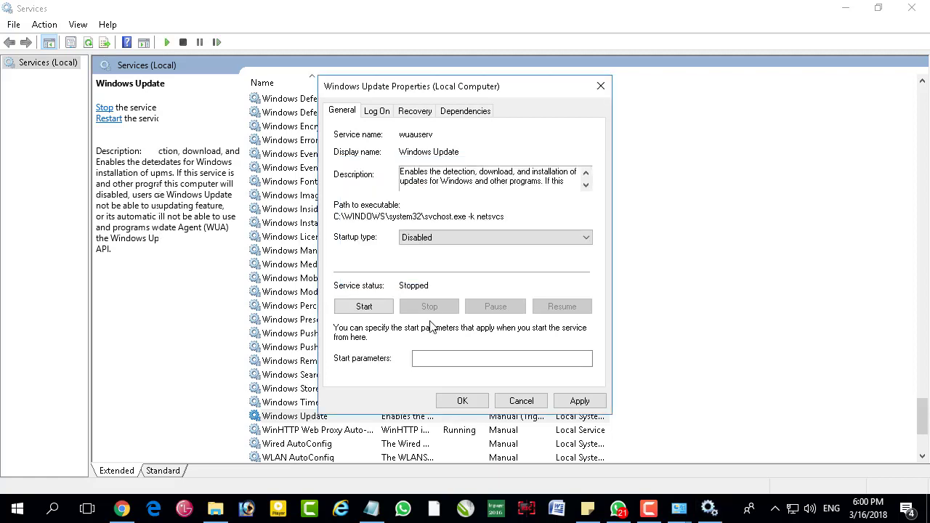
{"action": "left_click", "coordinate": [568, 401]}
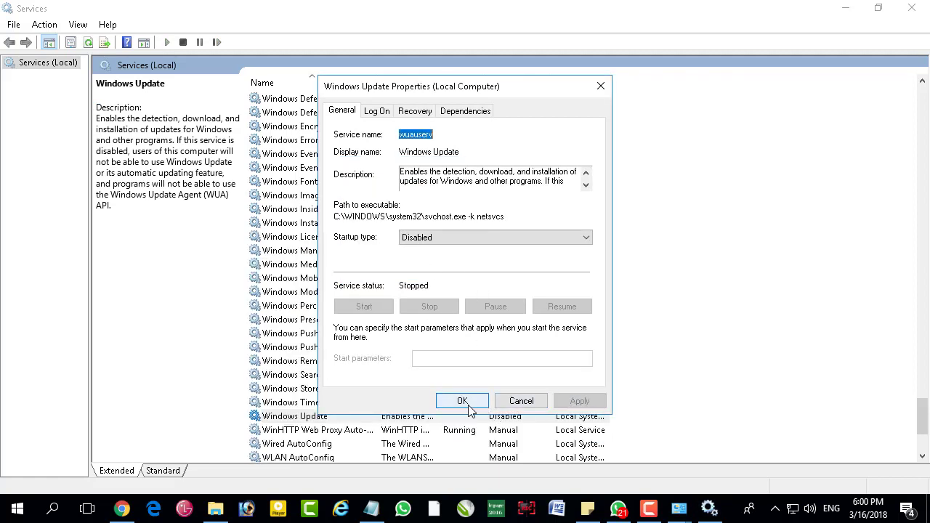
{"action": "left_click", "coordinate": [465, 402]}
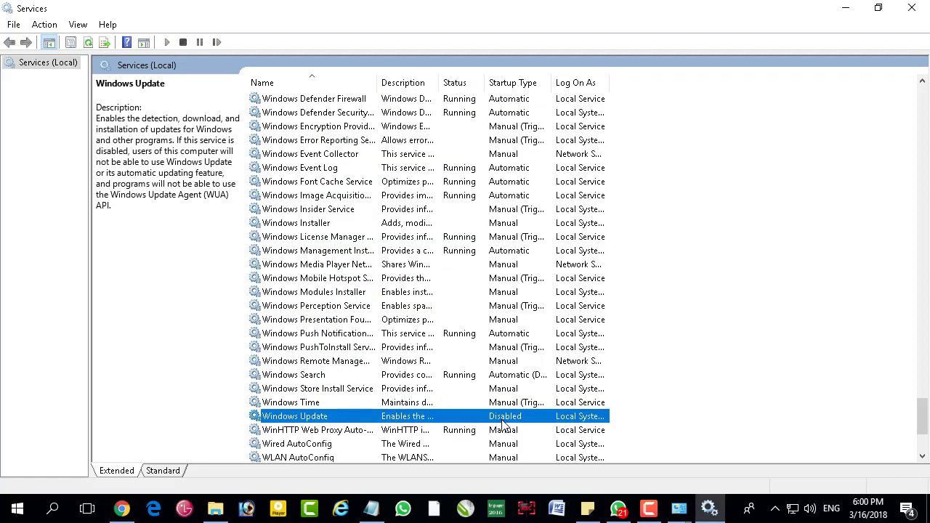
{"action": "left_click", "coordinate": [912, 10]}
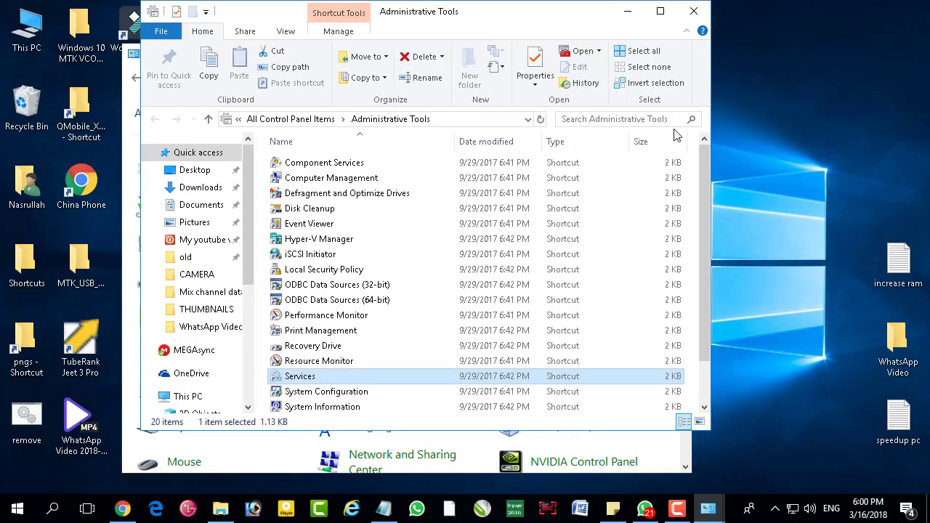
Show the desktop and open System Configuration by running msconfig.
{"action": "key", "text": "super+d"}
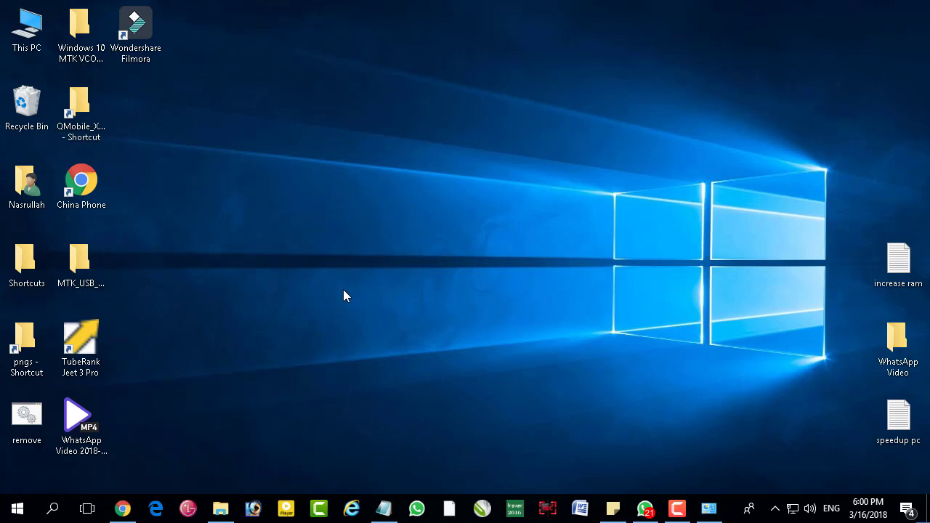
{"action": "key", "text": "super+r"}
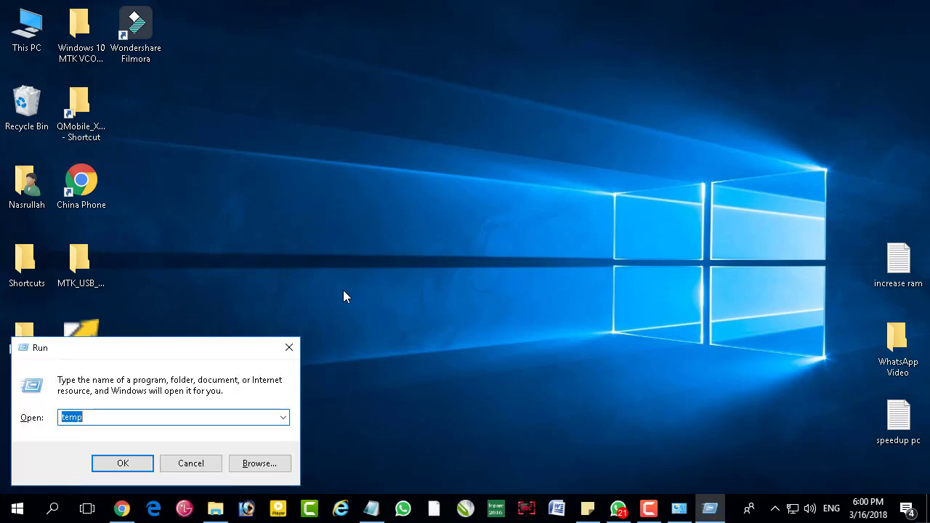
{"action": "type", "text": "msconfig"}
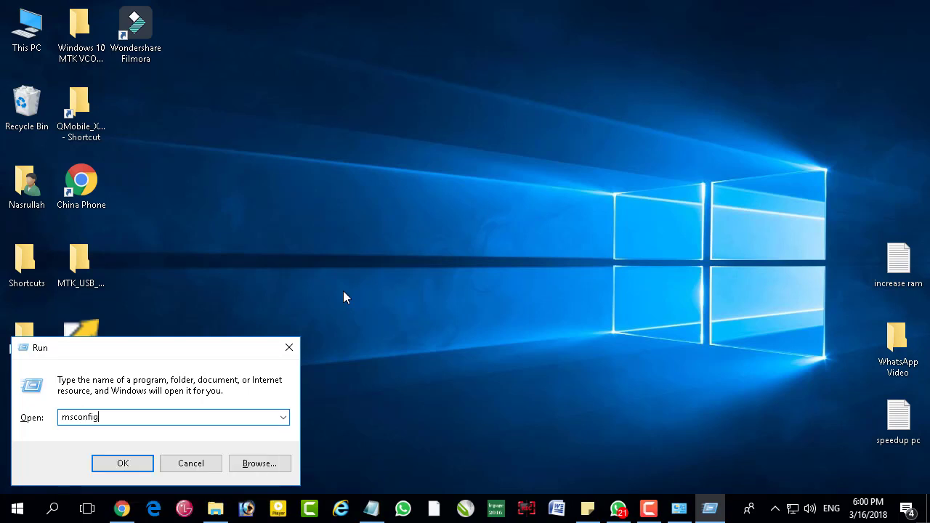
{"action": "left_click", "coordinate": [134, 463]}
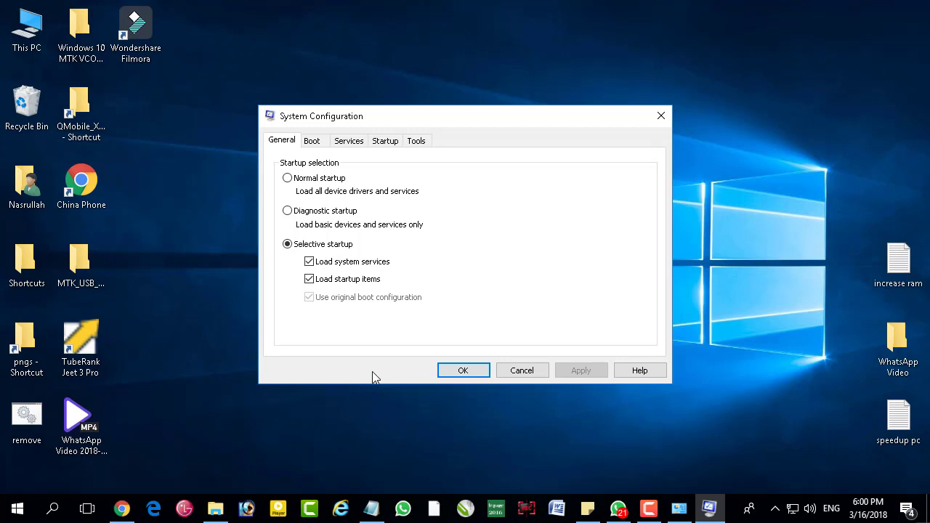
Look at the startup items in Task Manager through System Configuration, then close Task Manager.
{"action": "left_click", "coordinate": [380, 145]}
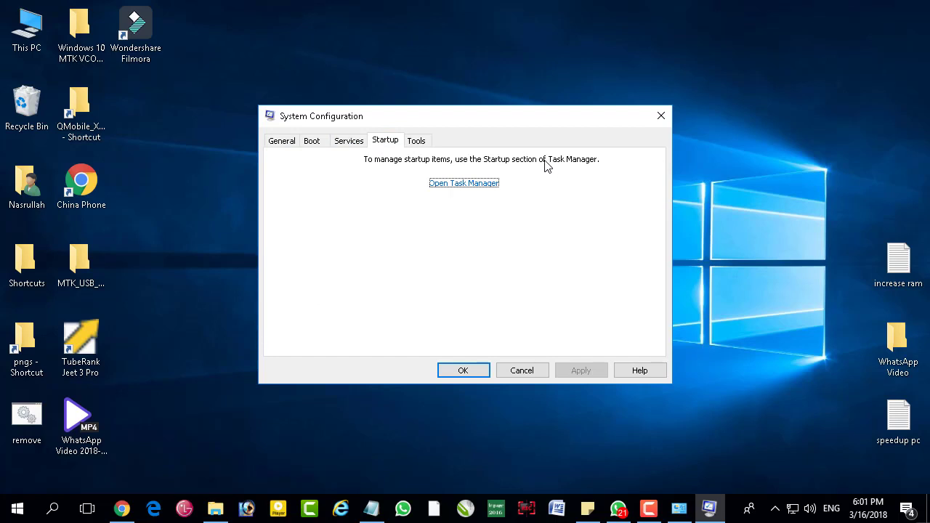
{"action": "left_click", "coordinate": [476, 183]}
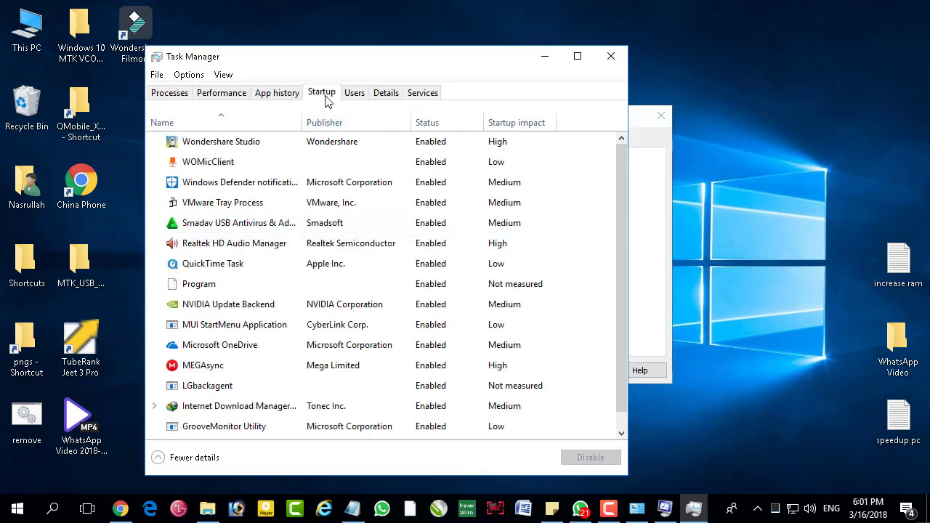
{"action": "left_click", "coordinate": [419, 99]}
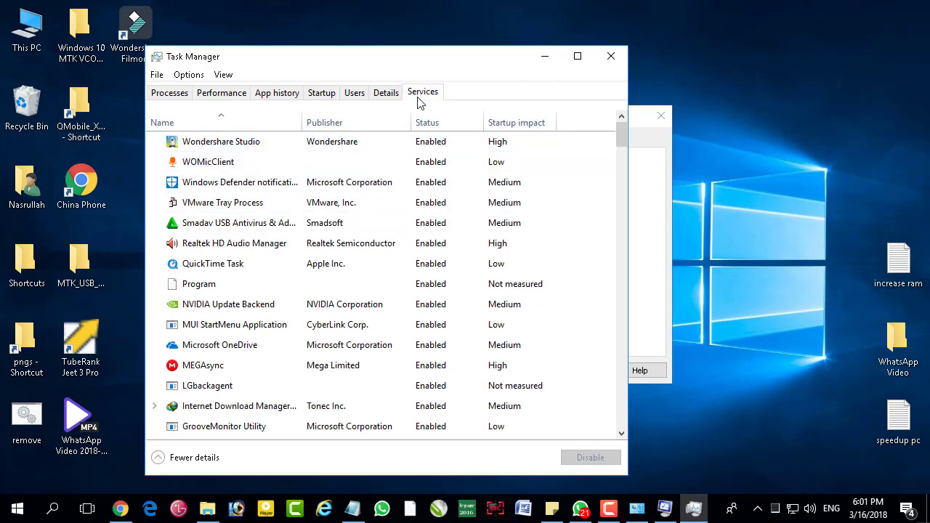
{"action": "left_click", "coordinate": [612, 56]}
Browse the services in System Configuration and hide all Microsoft services from the list.
{"action": "left_click", "coordinate": [360, 145]}
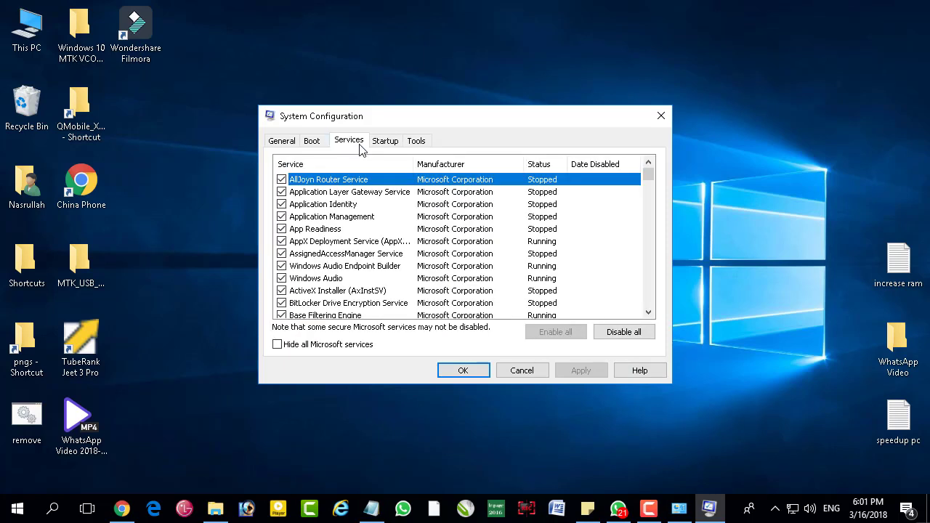
{"action": "left_click", "coordinate": [472, 218]}
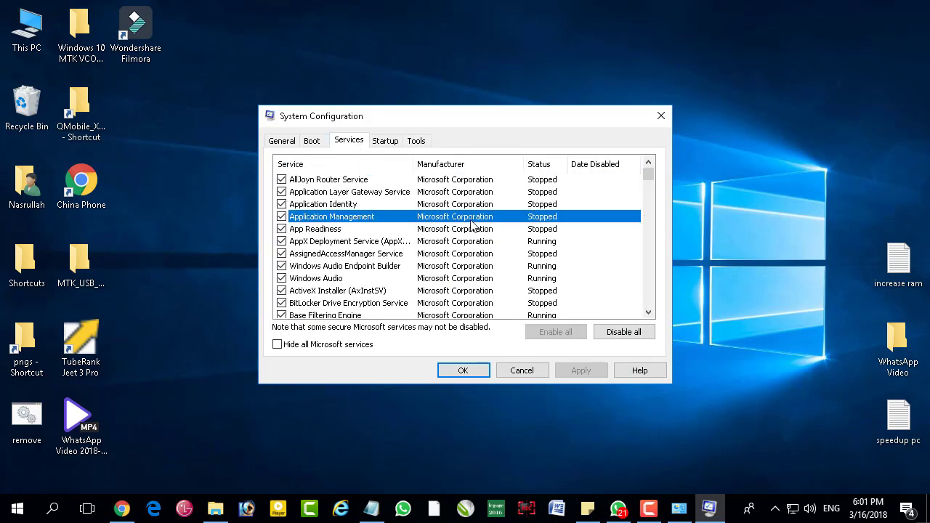
{"action": "left_click_drag", "start_coordinate": [647, 175], "coordinate": [648, 278]}
{"action": "left_click", "coordinate": [547, 258]}
{"action": "scroll", "coordinate": [494, 267], "scroll_direction": "up", "scroll_amount": 1}
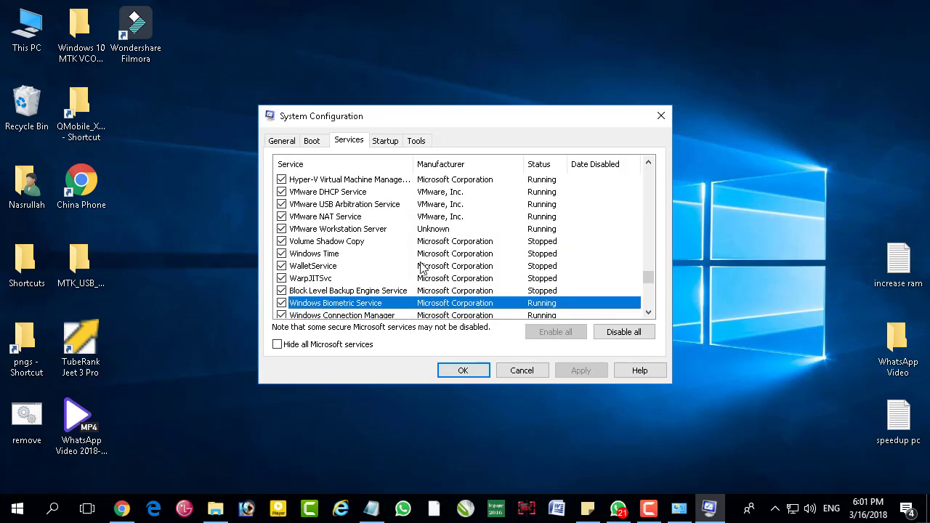
{"action": "left_click", "coordinate": [284, 348]}
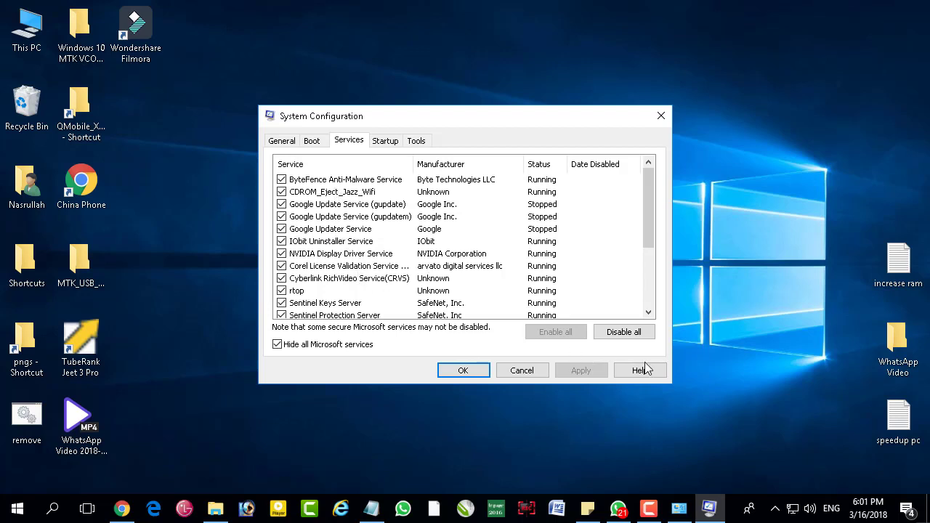
Disable all the listed non-Microsoft services, apply the change and close System Configuration along with its restart prompt.
{"action": "left_click", "coordinate": [400, 268]}
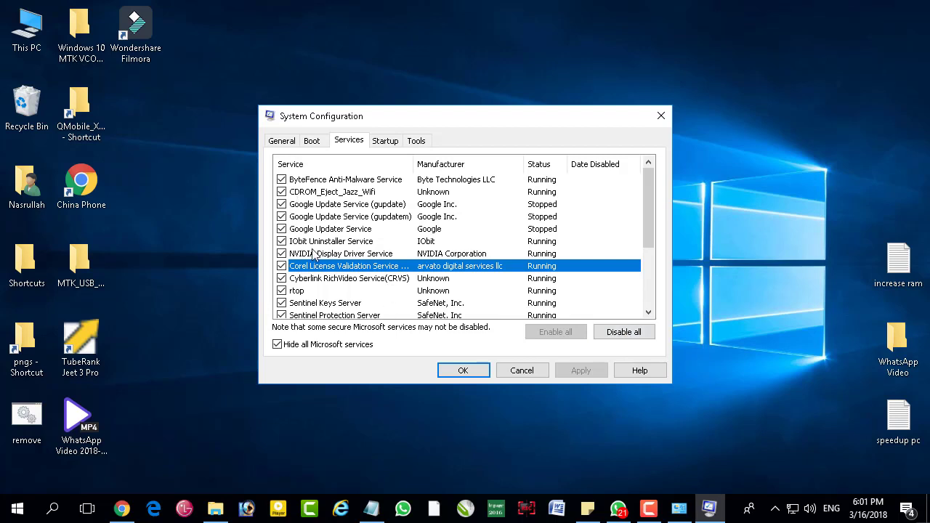
{"action": "left_click", "coordinate": [616, 339]}
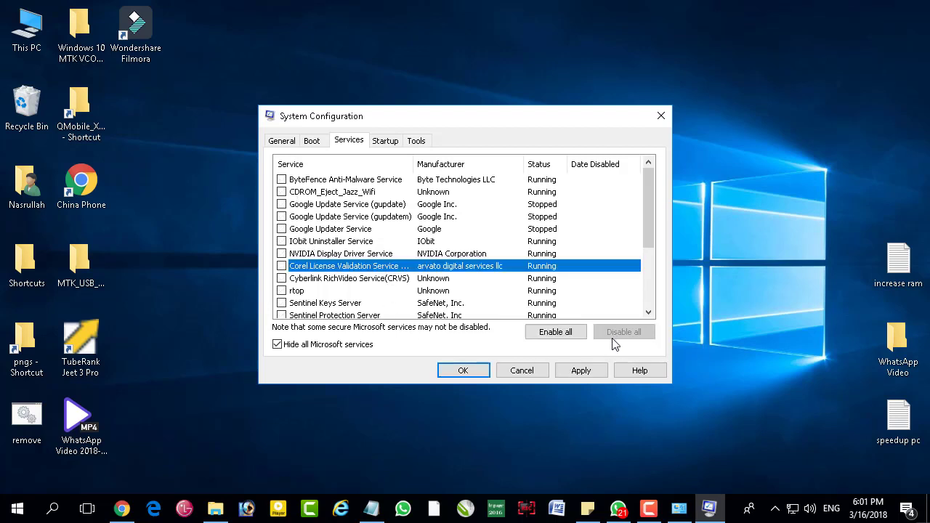
{"action": "scroll", "coordinate": [409, 294], "scroll_direction": "down", "scroll_amount": 3}
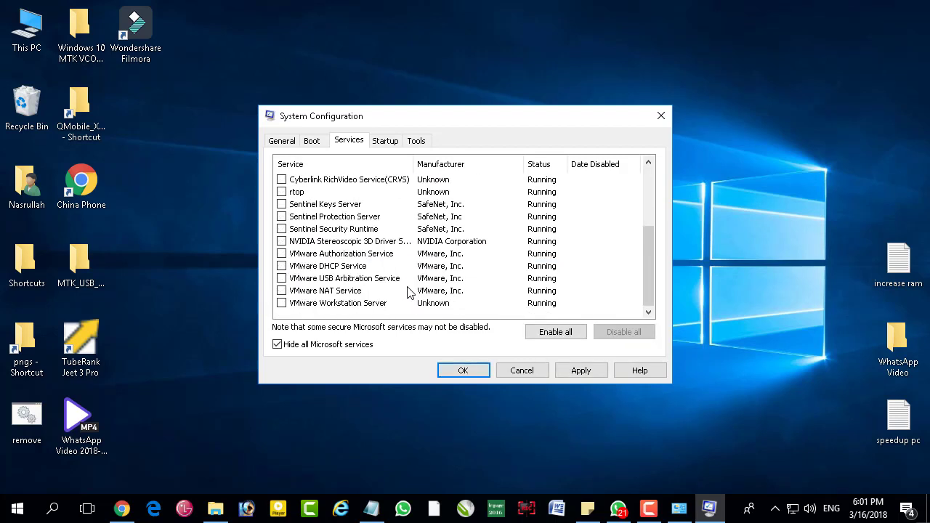
{"action": "left_click", "coordinate": [600, 371]}
{"action": "left_click", "coordinate": [477, 371]}
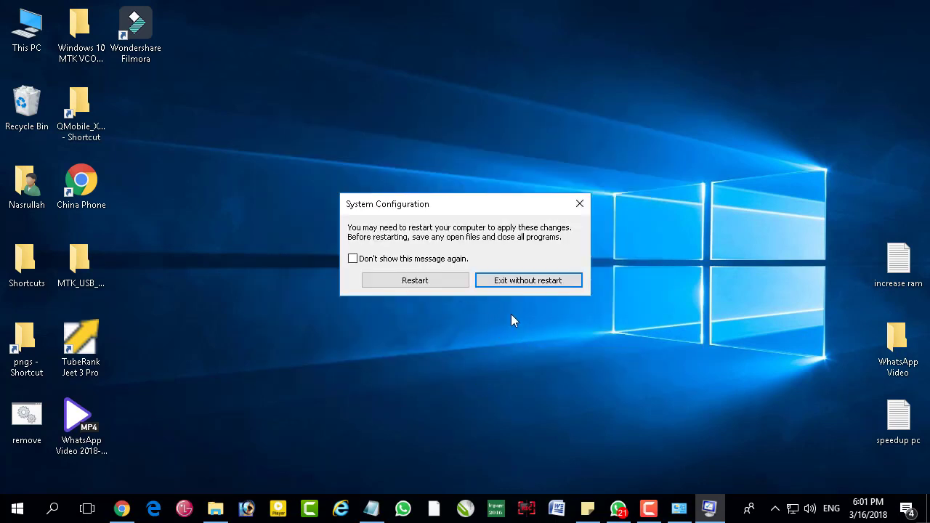
{"action": "left_click", "coordinate": [430, 280]}
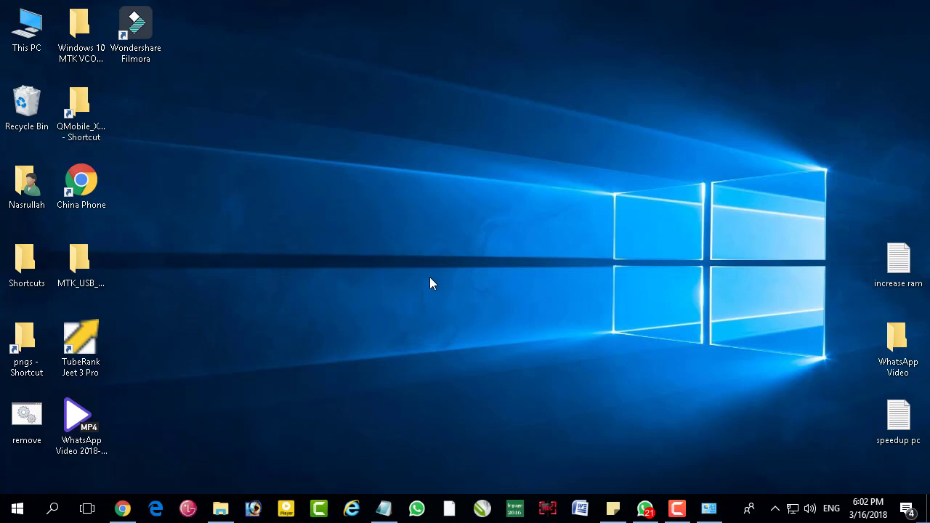
Open Task Manager and look through the list of programs that run at startup.
{"action": "right_click", "coordinate": [733, 512]}
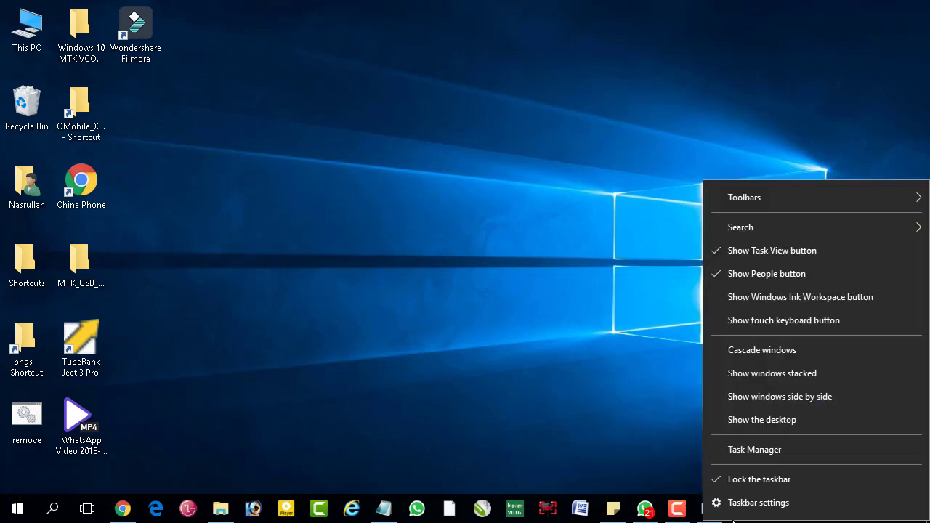
{"action": "left_click", "coordinate": [761, 451]}
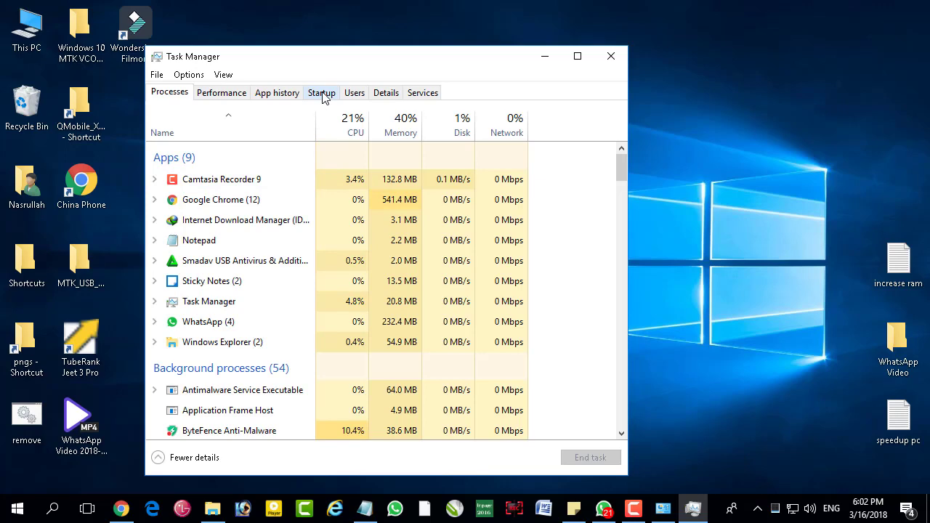
{"action": "left_click", "coordinate": [322, 94]}
{"action": "left_click", "coordinate": [246, 213]}
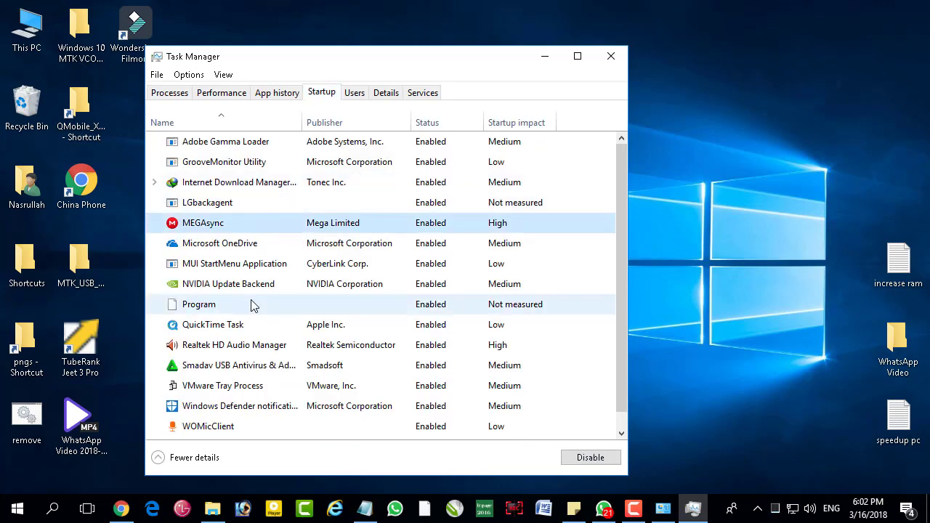
{"action": "scroll", "coordinate": [249, 311], "scroll_direction": "down", "scroll_amount": 1}
{"action": "scroll", "coordinate": [246, 313], "scroll_direction": "up", "scroll_amount": 1}
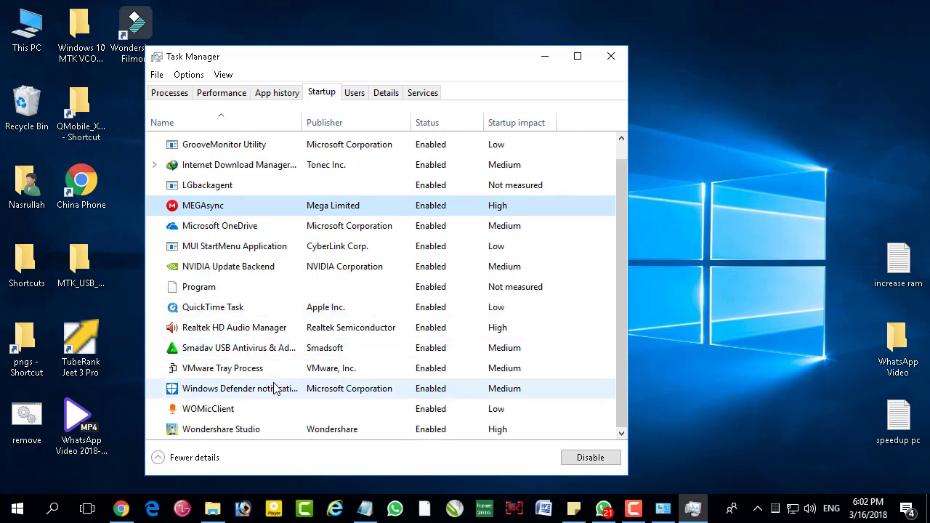
Disable WOMicClient and Wondershare Studio at startup, then close Task Manager.
{"action": "left_click", "coordinate": [245, 410]}
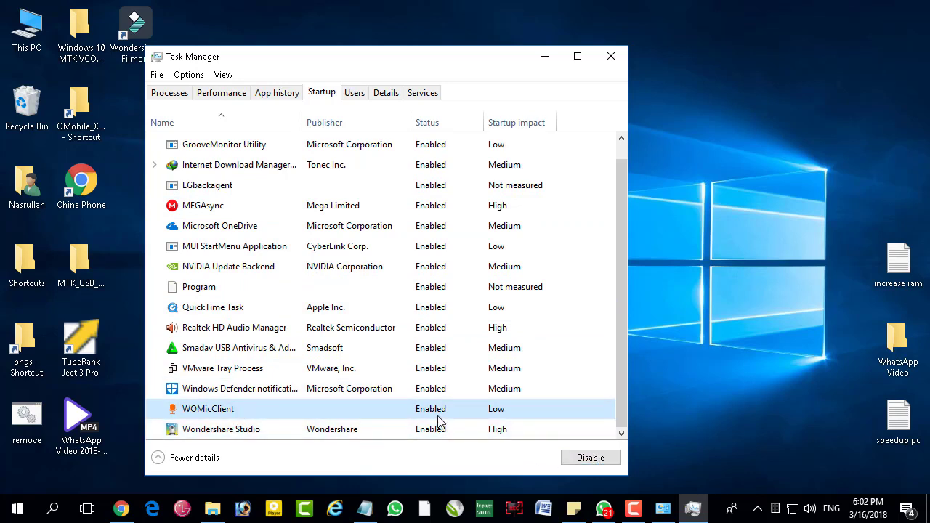
{"action": "left_click", "coordinate": [605, 459]}
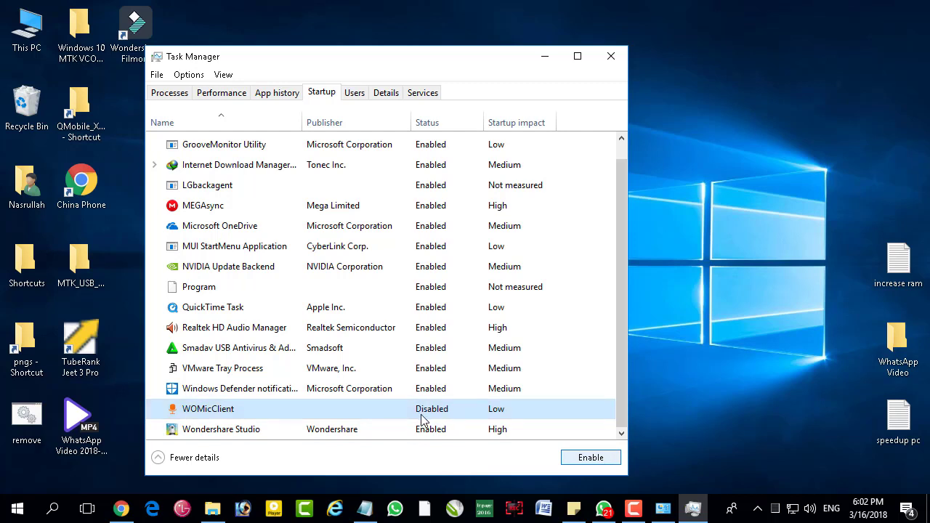
{"action": "left_click", "coordinate": [274, 433]}
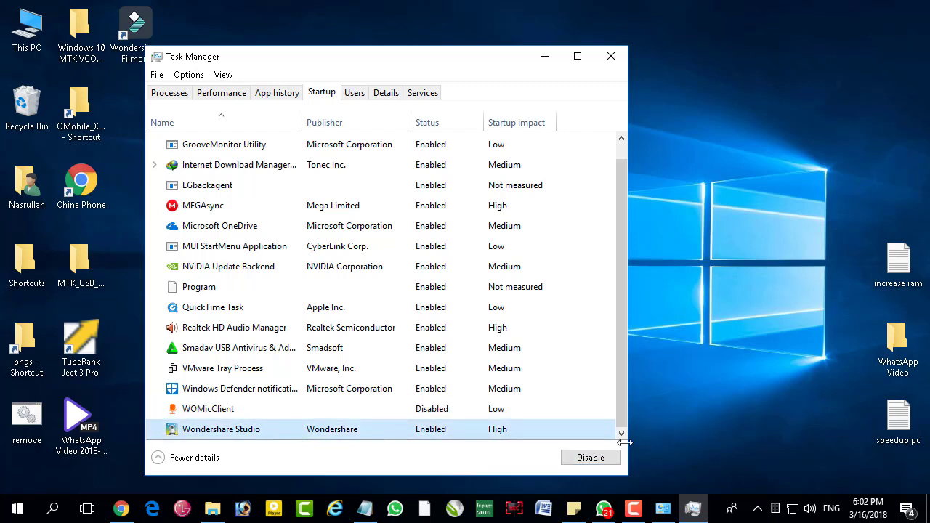
{"action": "left_click", "coordinate": [600, 458]}
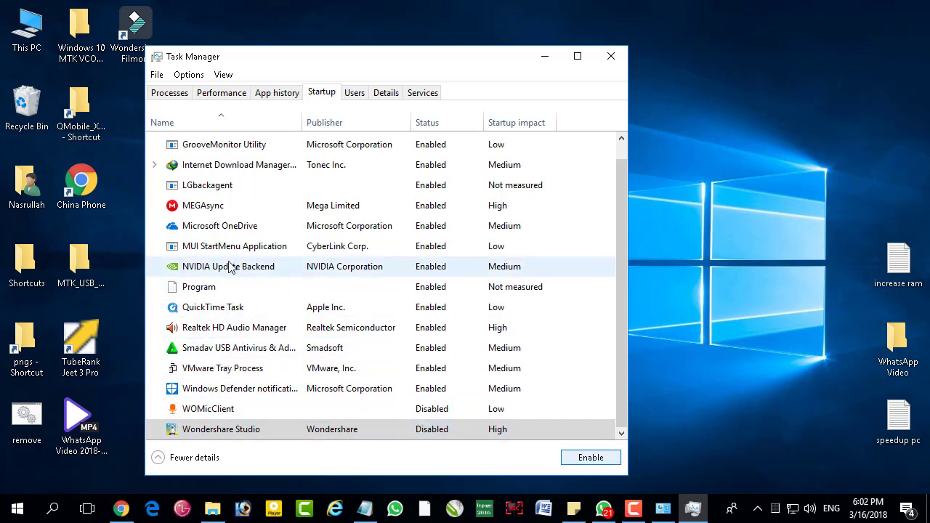
{"action": "left_click", "coordinate": [233, 226]}
{"action": "scroll", "coordinate": [235, 251], "scroll_direction": "up", "scroll_amount": 1}
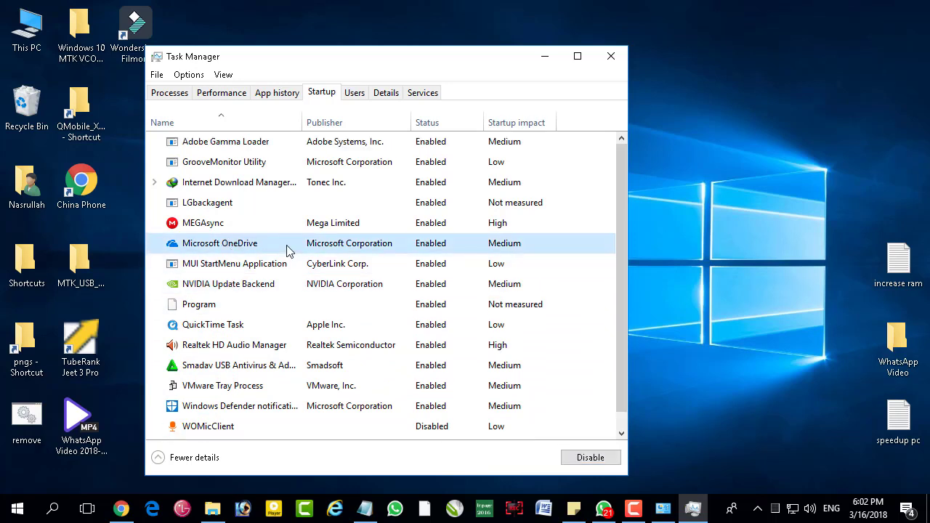
{"action": "left_click", "coordinate": [611, 57]}
{"action": "right_click", "coordinate": [547, 248]}
{"action": "left_click", "coordinate": [580, 294]}
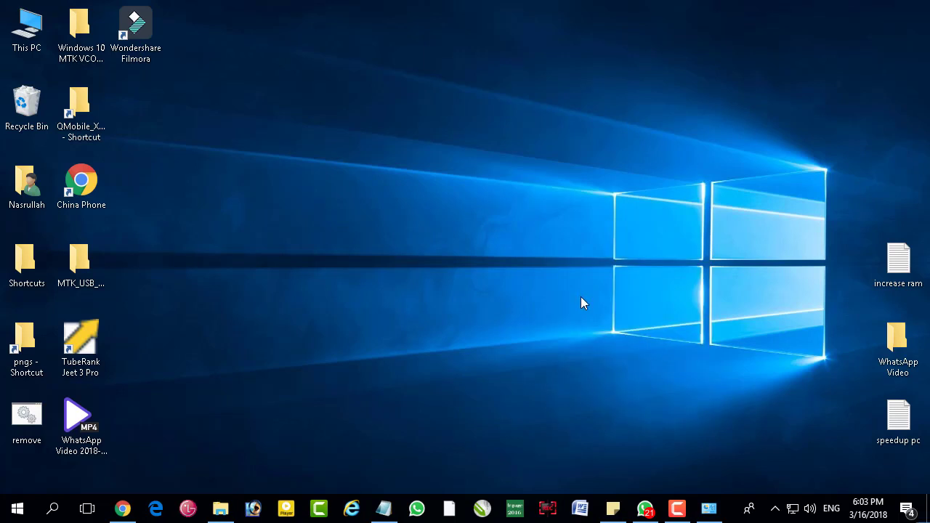
Reopen System Configuration through the Run dialog and show the boot settings.
{"action": "key", "text": "super+r"}
{"action": "key", "text": "Return"}
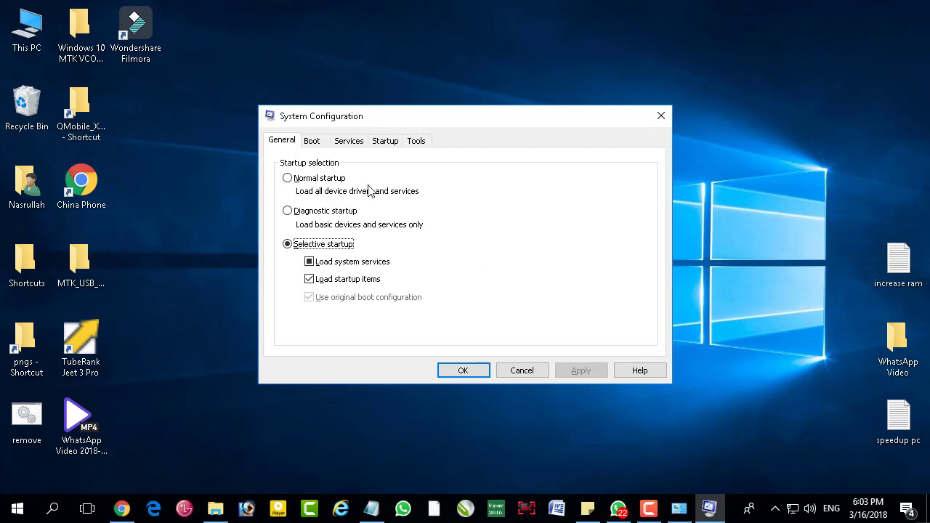
{"action": "left_click", "coordinate": [311, 140]}
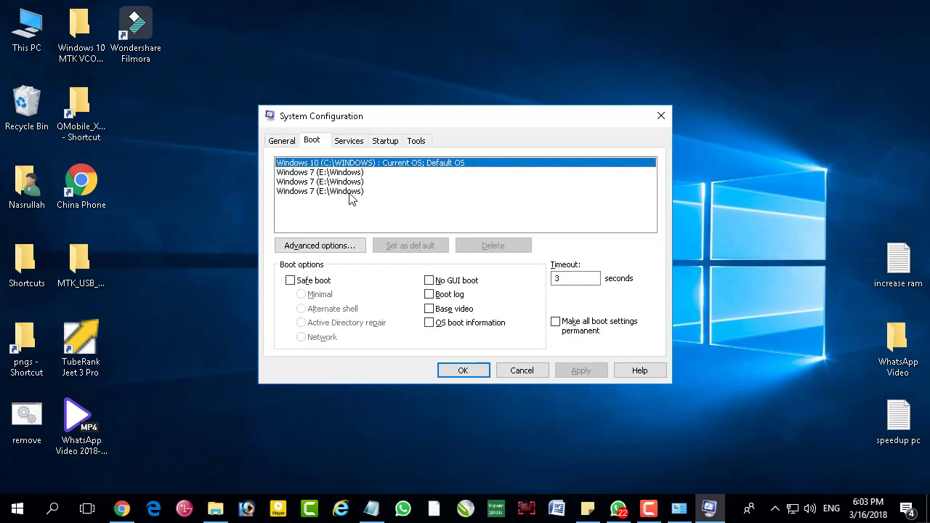
{"action": "left_click", "coordinate": [312, 140]}
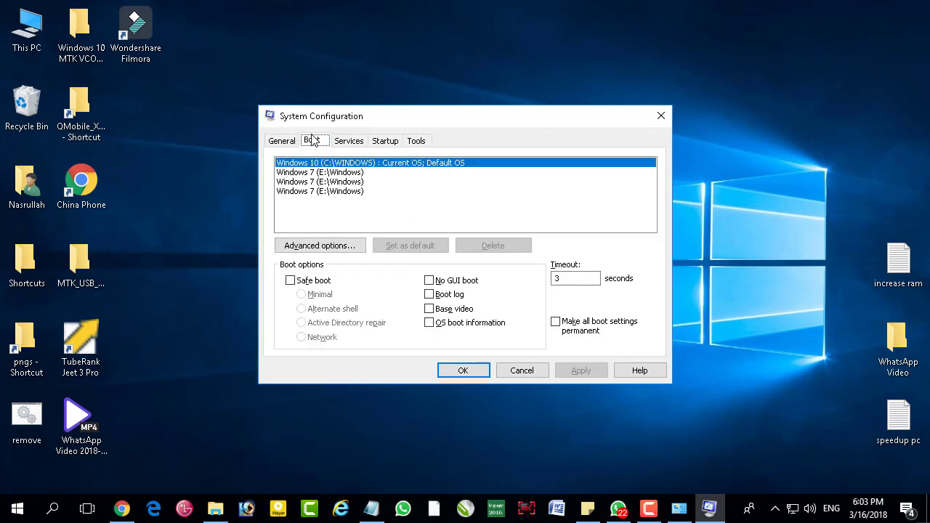
{"action": "left_click", "coordinate": [336, 247]}
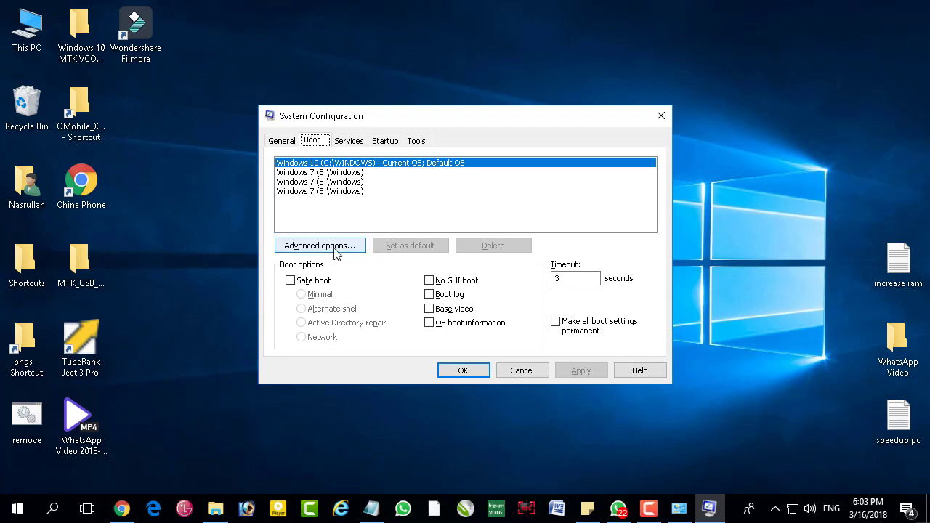
Delete all the Windows 7 (E:\Windows) entries from the boot list, keeping only Windows 10.
{"action": "left_click", "coordinate": [364, 175]}
{"action": "left_click", "coordinate": [365, 181]}
{"action": "left_click", "coordinate": [363, 191]}
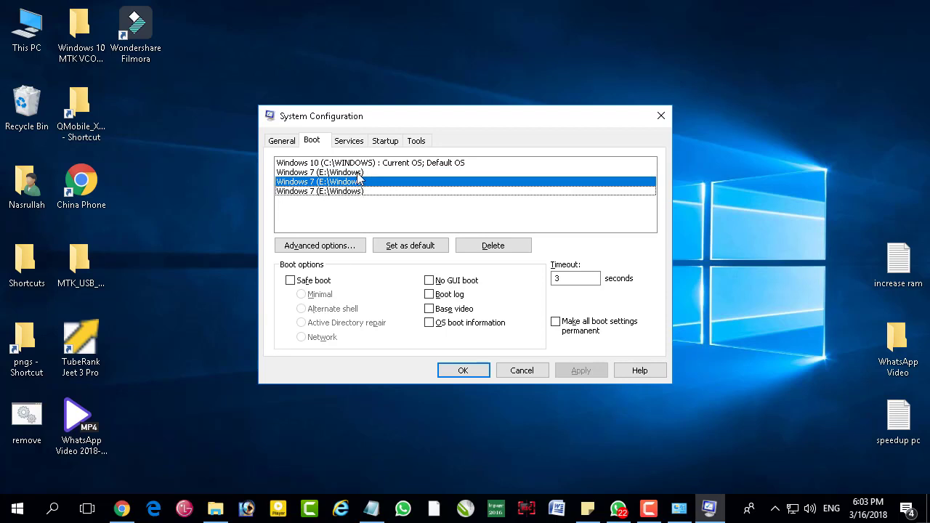
{"action": "left_click", "coordinate": [356, 174]}
{"action": "left_click", "coordinate": [479, 247]}
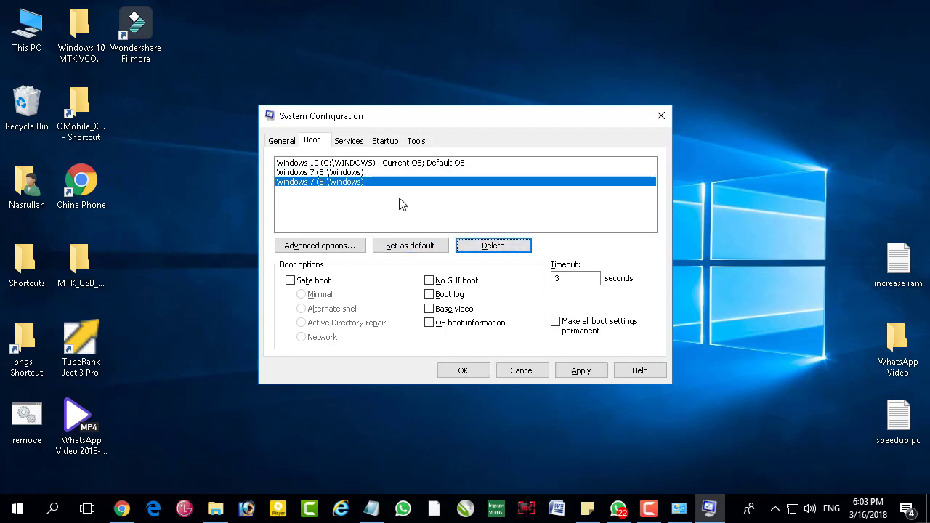
{"action": "left_click", "coordinate": [480, 247]}
{"action": "left_click", "coordinate": [480, 247]}
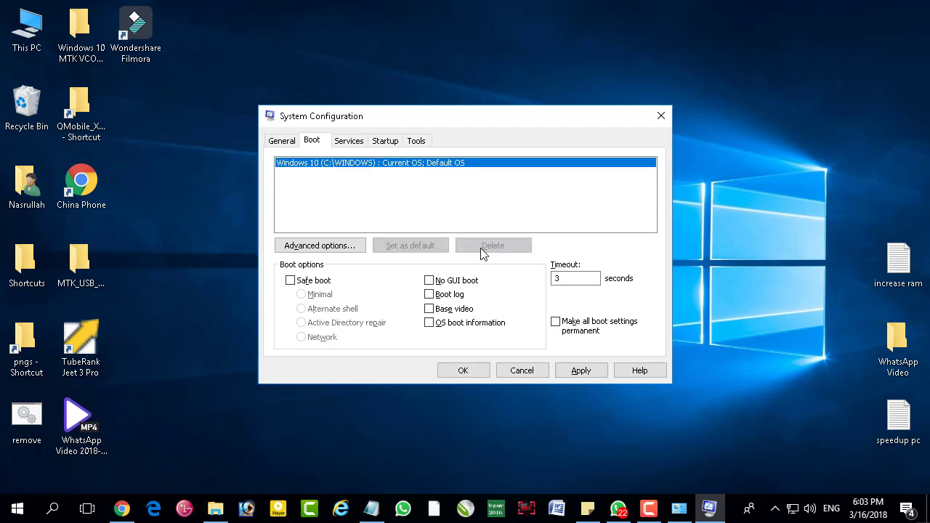
{"action": "left_click", "coordinate": [385, 201]}
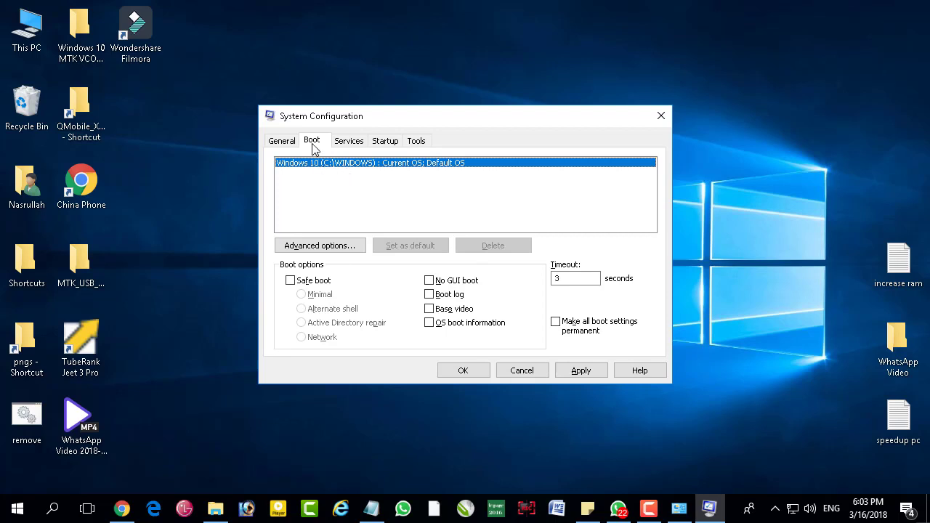
Enable the number of processors option in the advanced boot options for Windows 10 and set it to 8.
{"action": "left_click", "coordinate": [284, 142]}
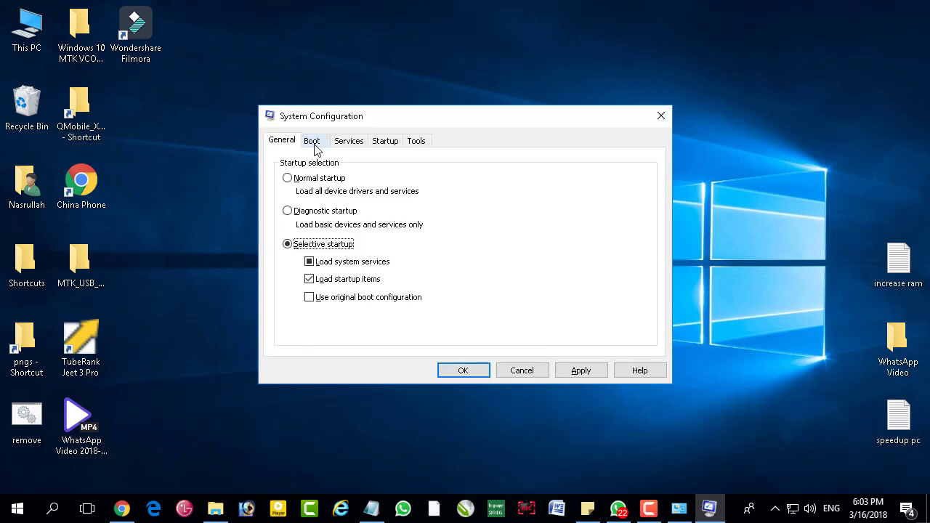
{"action": "left_click", "coordinate": [313, 142]}
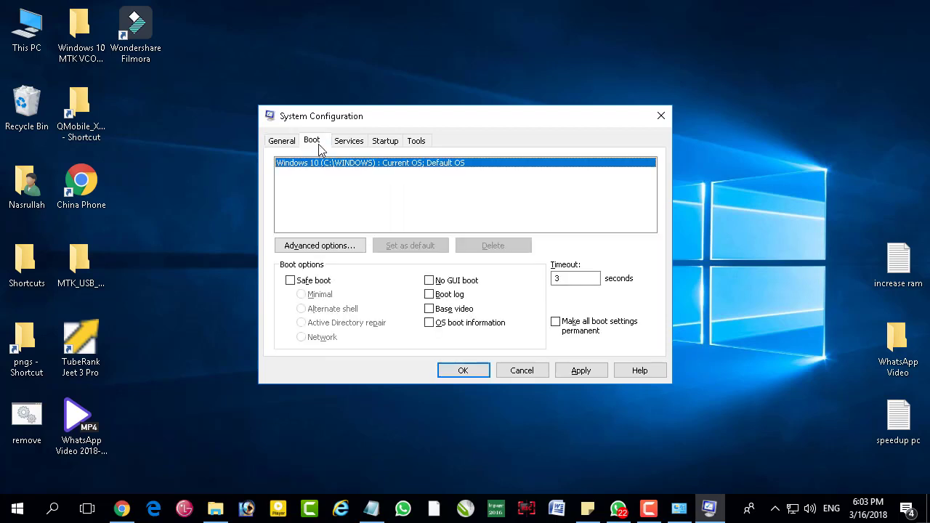
{"action": "left_click", "coordinate": [335, 247]}
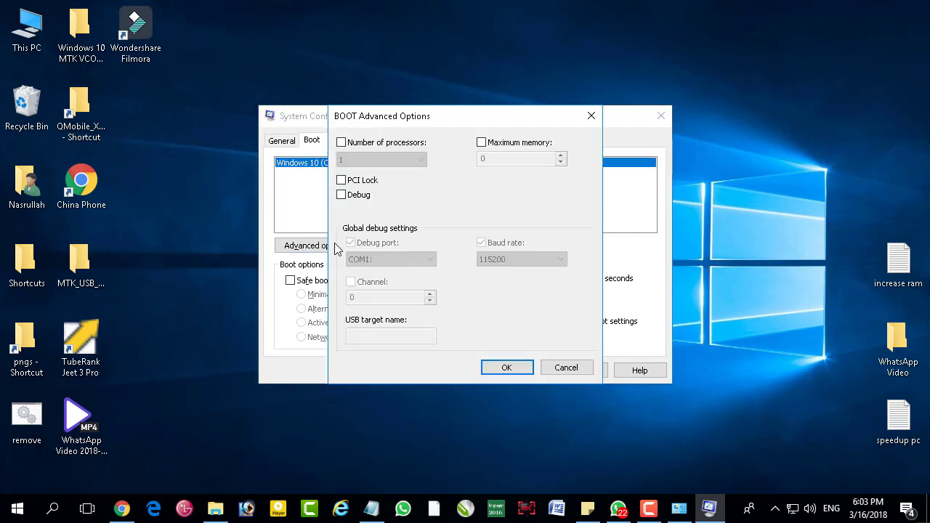
{"action": "left_click", "coordinate": [379, 144]}
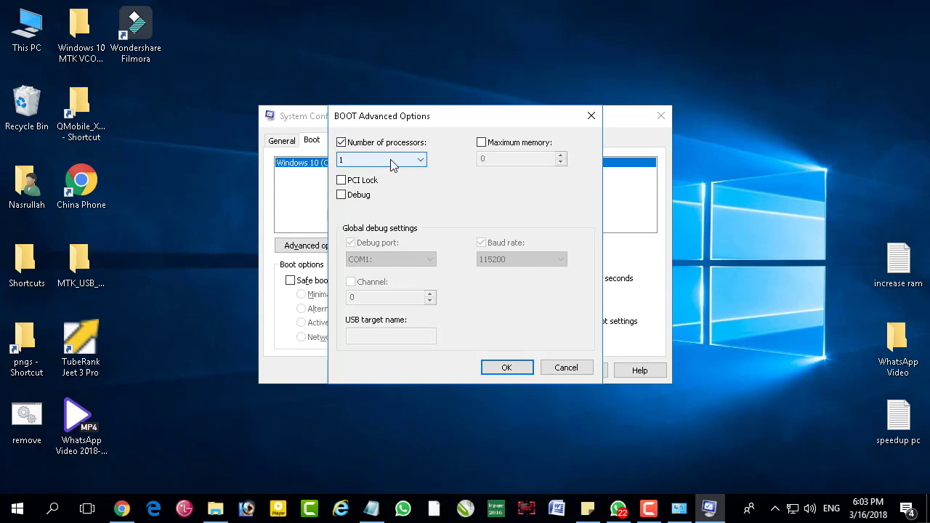
{"action": "left_click", "coordinate": [377, 143]}
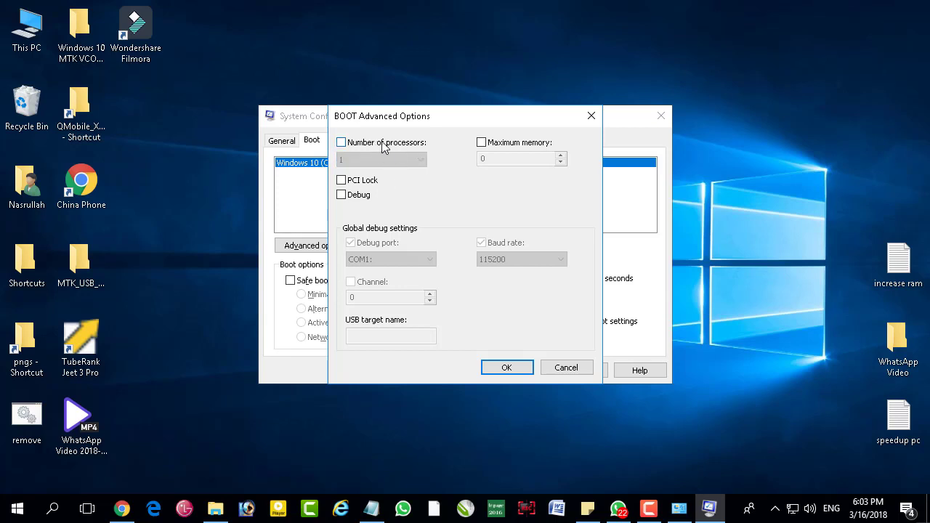
{"action": "left_click", "coordinate": [384, 146]}
{"action": "left_click", "coordinate": [414, 160]}
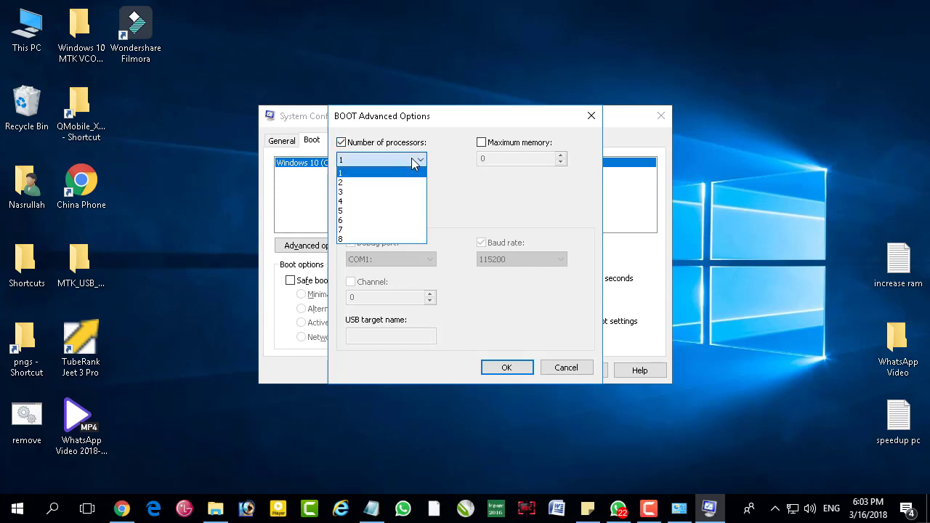
{"action": "left_click", "coordinate": [368, 238]}
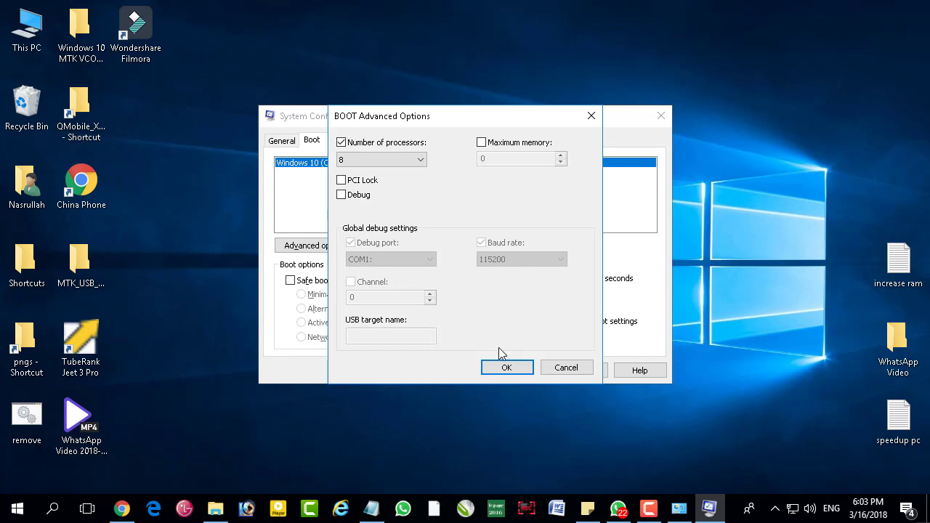
{"action": "left_click", "coordinate": [413, 160]}
{"action": "left_click", "coordinate": [377, 238]}
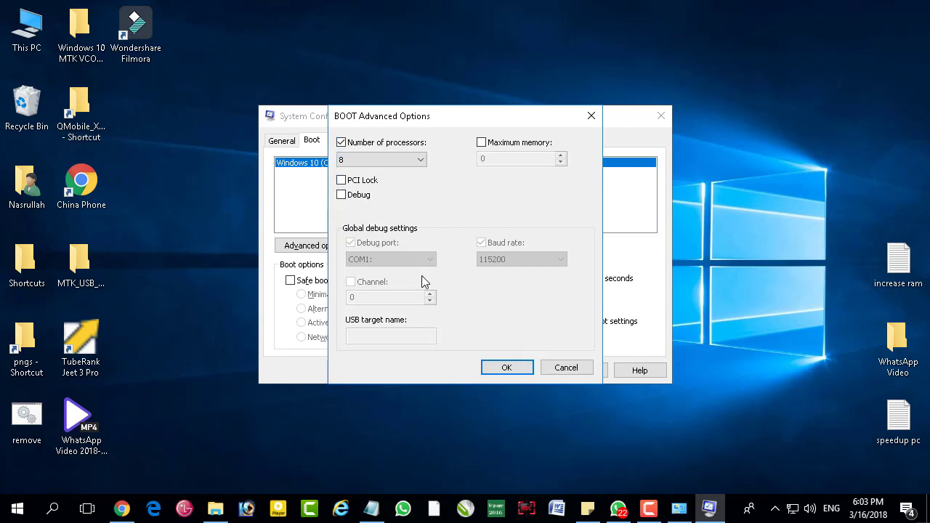
{"action": "left_click", "coordinate": [507, 369]}
Apply the boot changes and close System Configuration along with its restart prompt.
{"action": "left_click", "coordinate": [581, 371]}
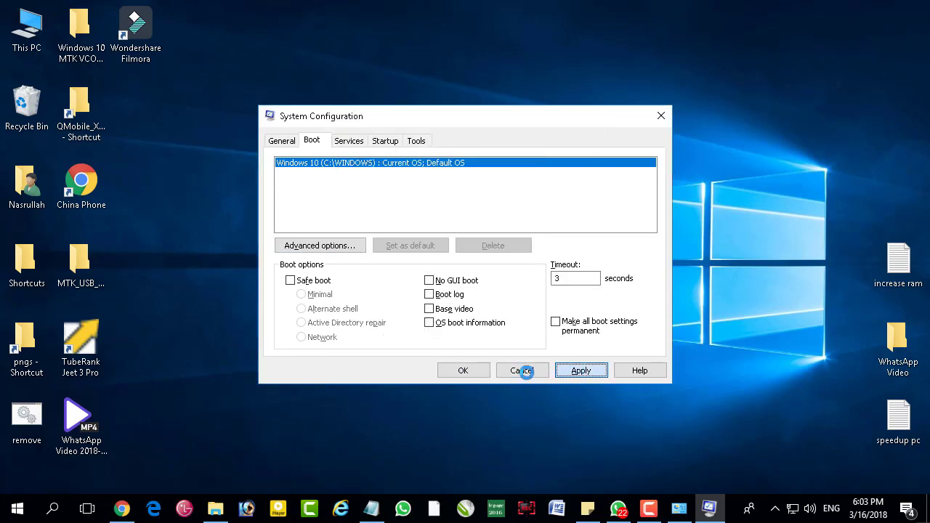
{"action": "left_click", "coordinate": [469, 371]}
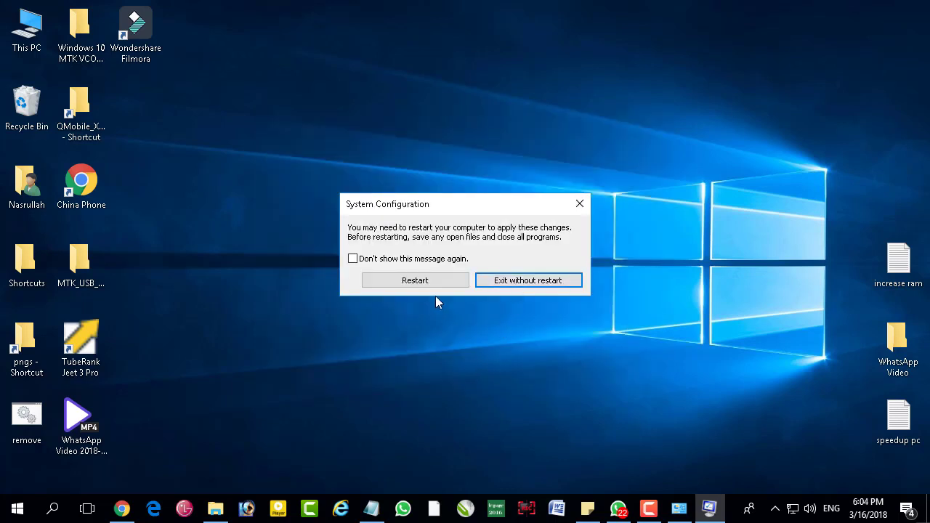
{"action": "left_click", "coordinate": [425, 280]}
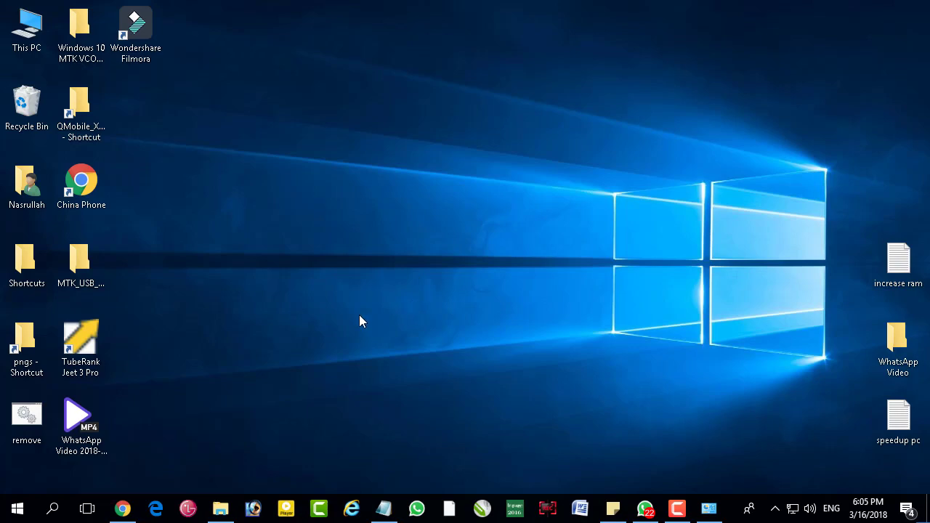
Open Apps & features in Windows Settings and look through the installed apps.
{"action": "left_click", "coordinate": [28, 499]}
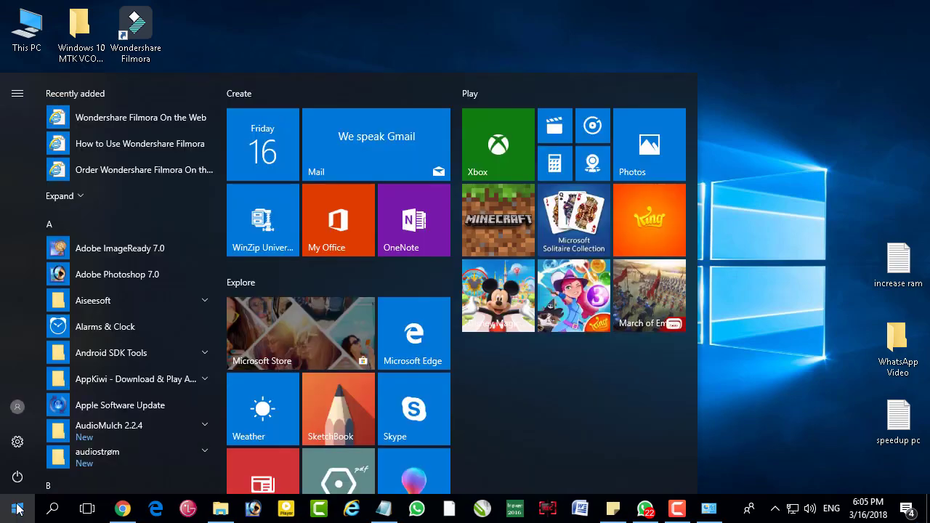
{"action": "left_click", "coordinate": [24, 446]}
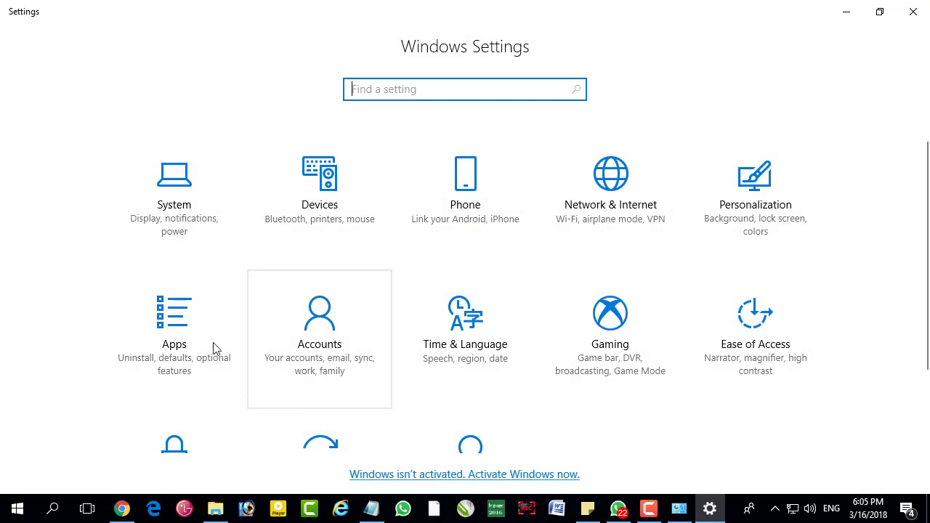
{"action": "left_click", "coordinate": [161, 344]}
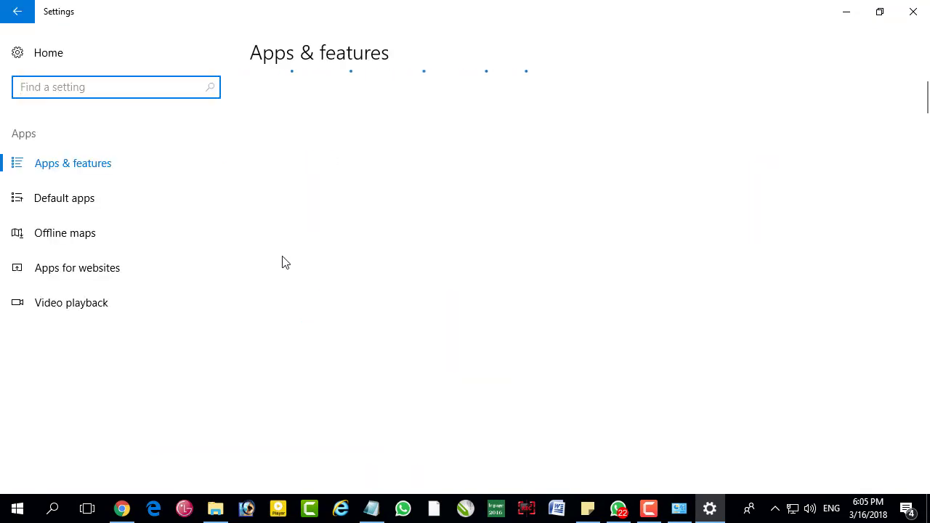
{"action": "scroll", "coordinate": [402, 298], "scroll_direction": "down", "scroll_amount": 5}
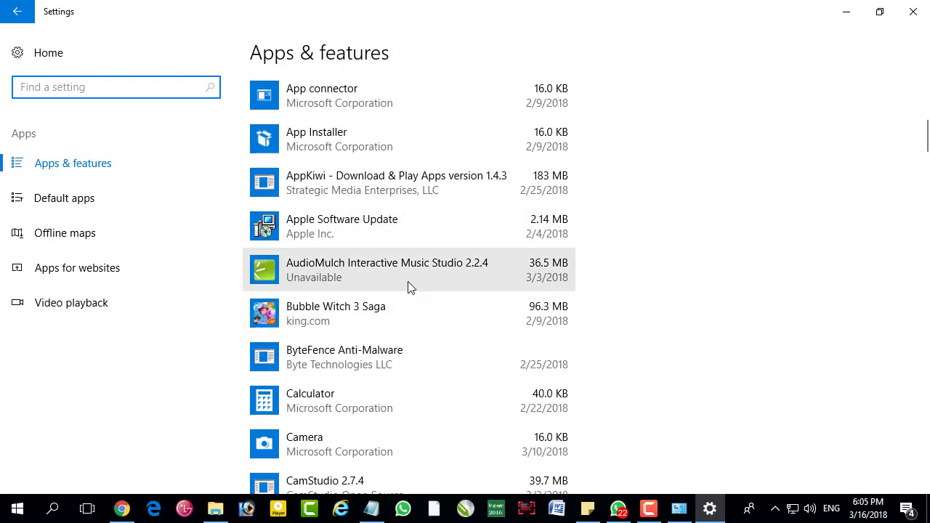
Search for Control Panel from the Start menu and open it.
{"action": "key", "text": "super"}
{"action": "type", "text": "contol"}
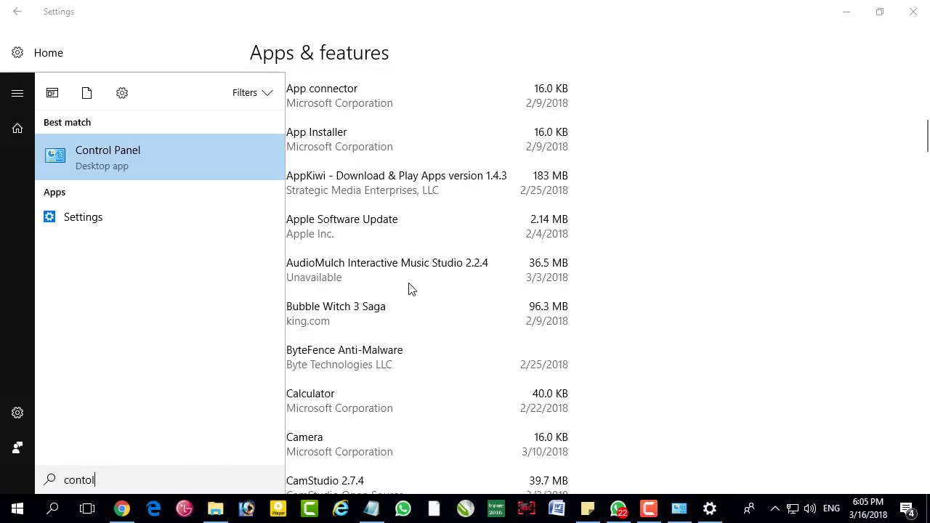
{"action": "left_click", "coordinate": [130, 168]}
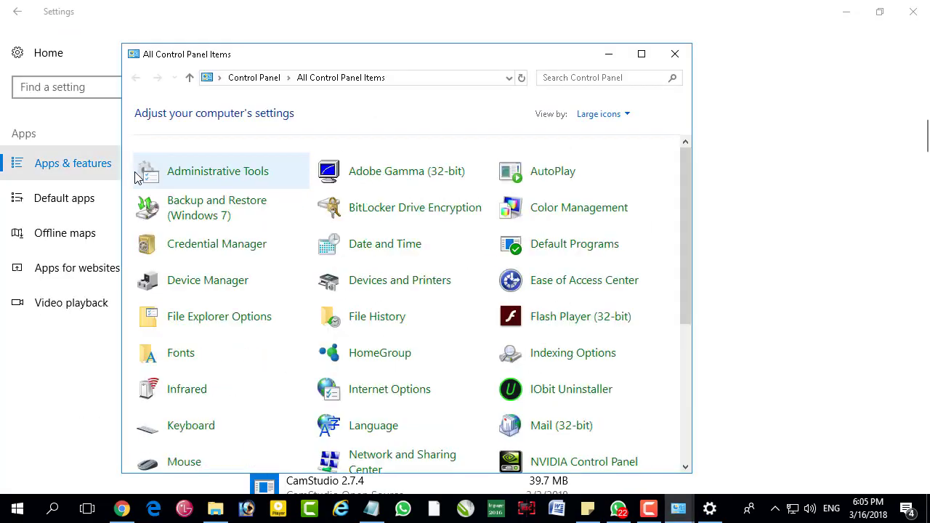
Open Programs and Features from the Control Panel items and check the details of a few installed programs.
{"action": "scroll", "coordinate": [392, 295], "scroll_direction": "down", "scroll_amount": 3}
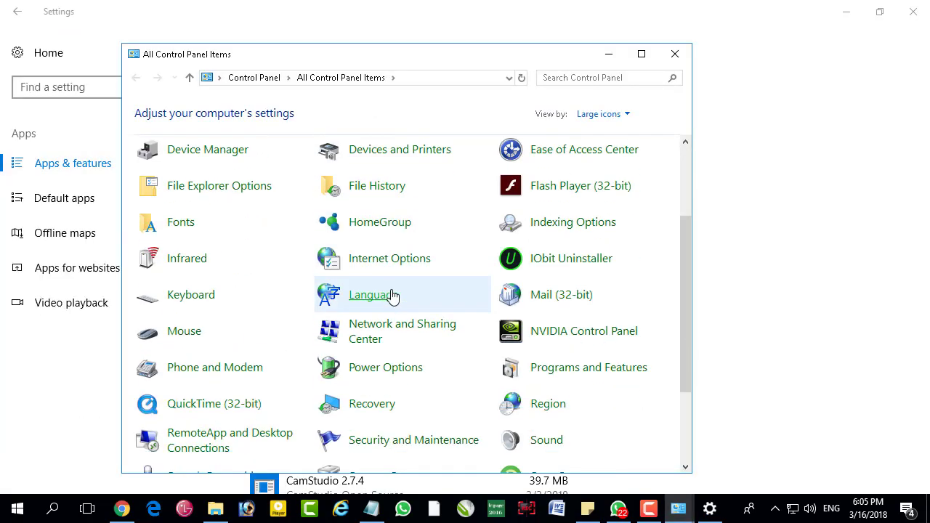
{"action": "left_click", "coordinate": [617, 371]}
{"action": "left_click", "coordinate": [457, 327]}
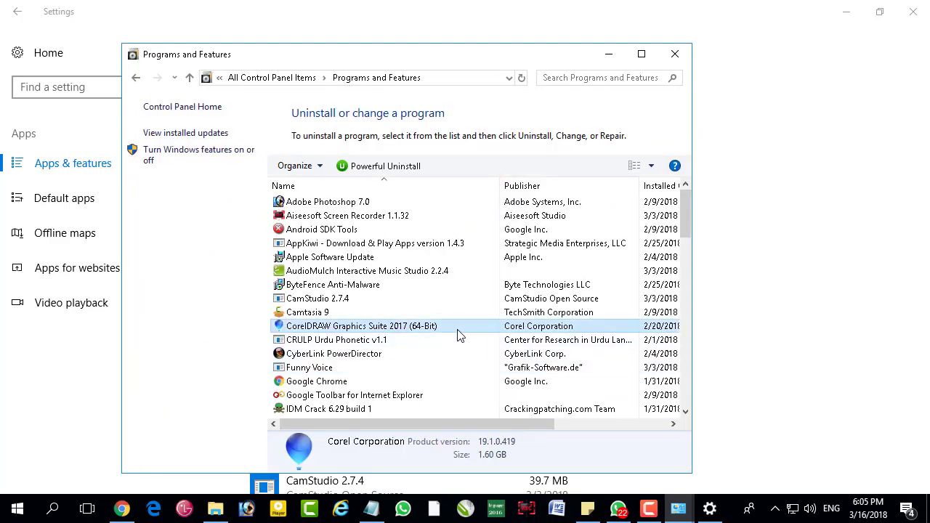
{"action": "left_click", "coordinate": [396, 271]}
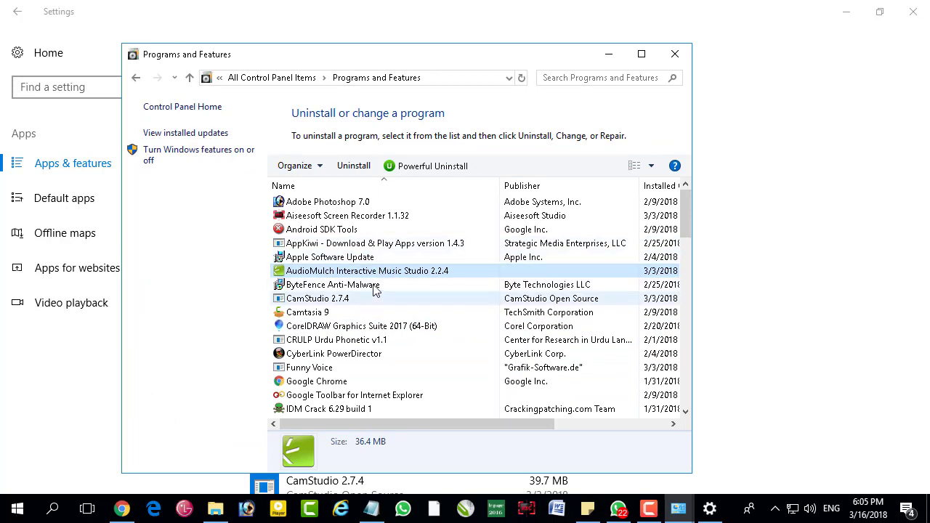
Uninstall Aiseesoft Screen Recorder 1.1.32 completely and minimize the web page opened by its uninstaller.
{"action": "left_click", "coordinate": [411, 217]}
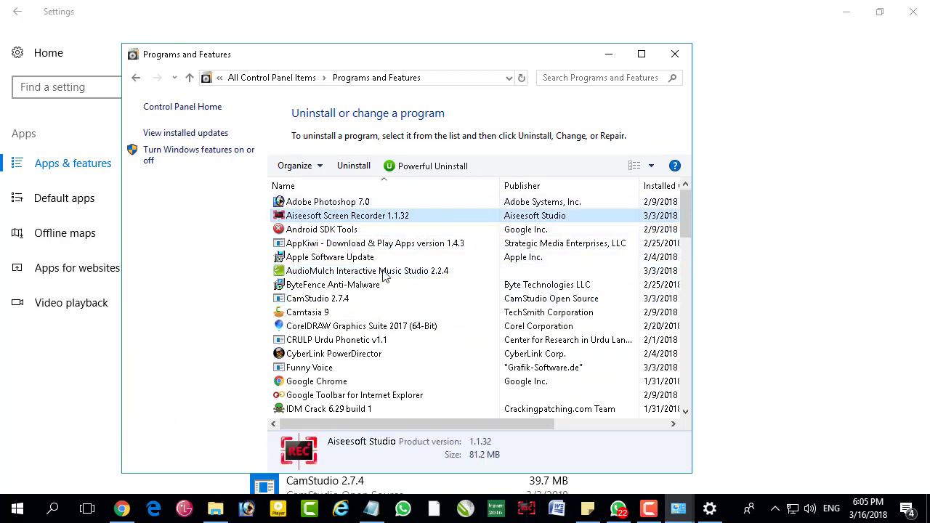
{"action": "right_click", "coordinate": [416, 219]}
{"action": "left_click", "coordinate": [440, 225]}
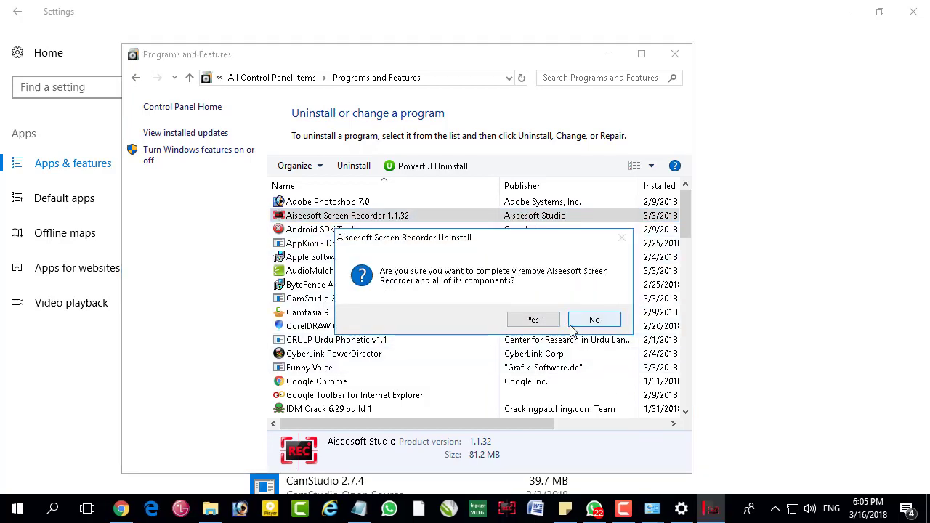
{"action": "left_click", "coordinate": [534, 320]}
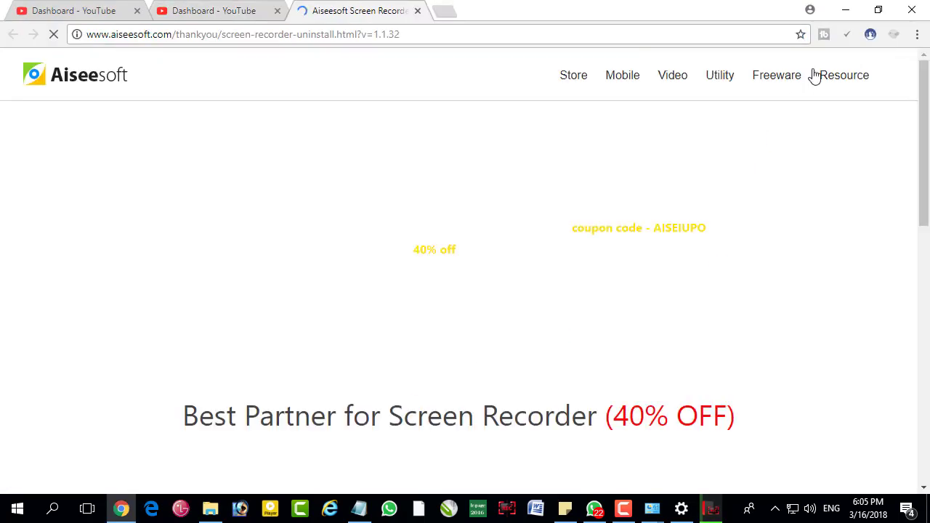
{"action": "left_click", "coordinate": [846, 11]}
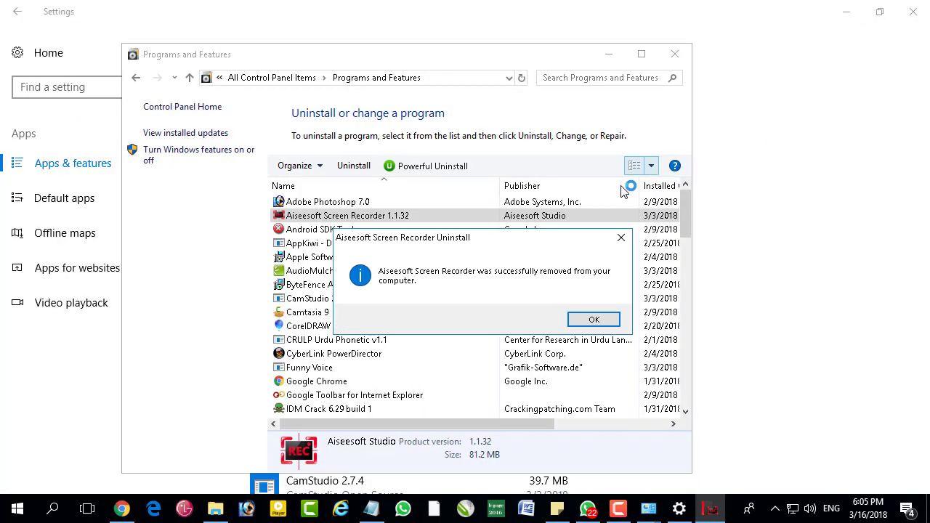
{"action": "left_click", "coordinate": [593, 320]}
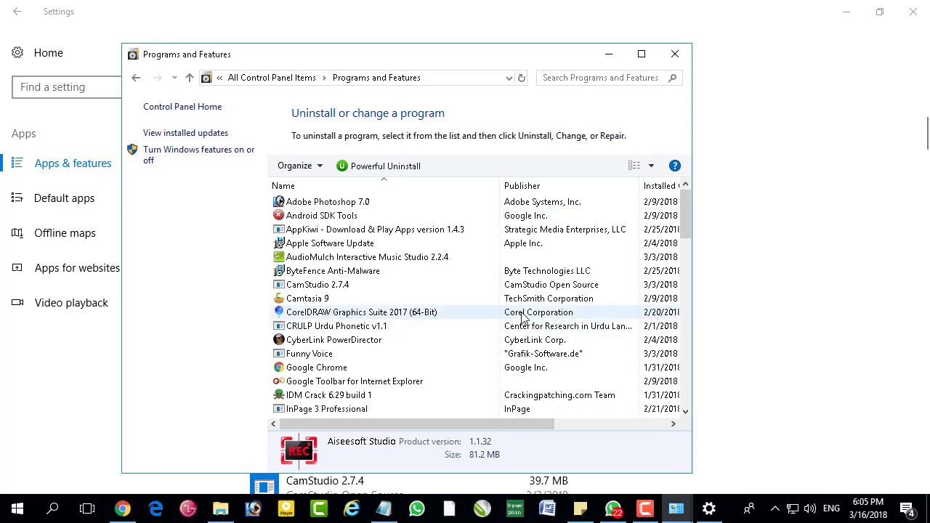
Look through the whole list of installed programs for other unneeded software to remove.
{"action": "left_click", "coordinate": [421, 355]}
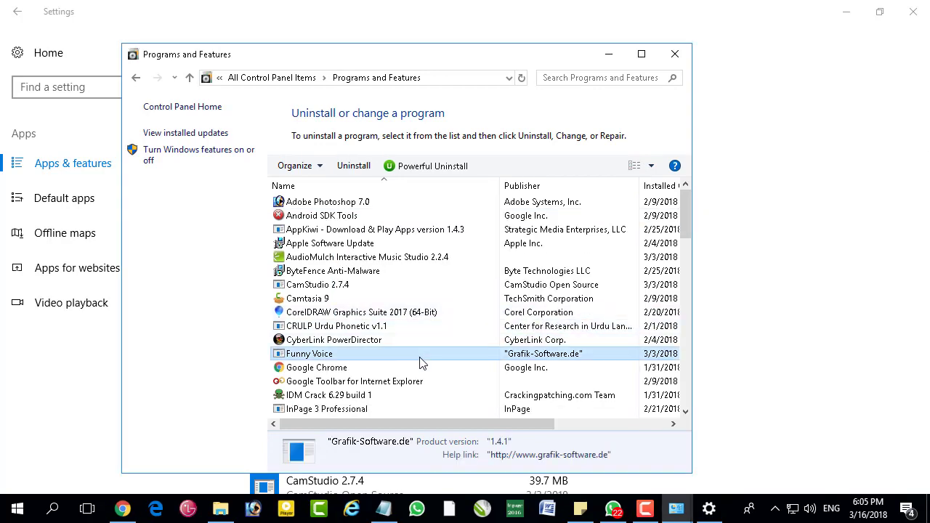
{"action": "scroll", "coordinate": [421, 361], "scroll_direction": "down", "scroll_amount": 10}
{"action": "scroll", "coordinate": [421, 361], "scroll_direction": "down", "scroll_amount": 7}
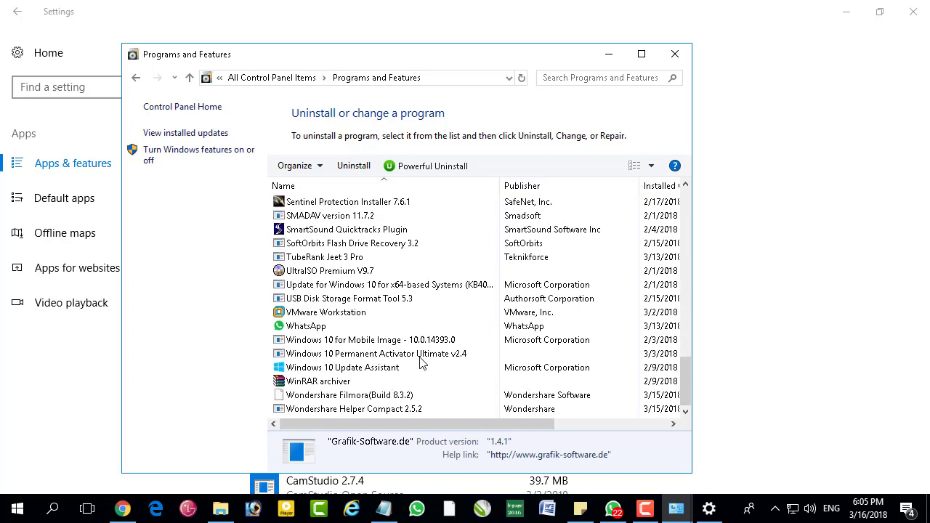
{"action": "left_click", "coordinate": [328, 312]}
{"action": "left_click", "coordinate": [330, 271]}
{"action": "left_click", "coordinate": [312, 229]}
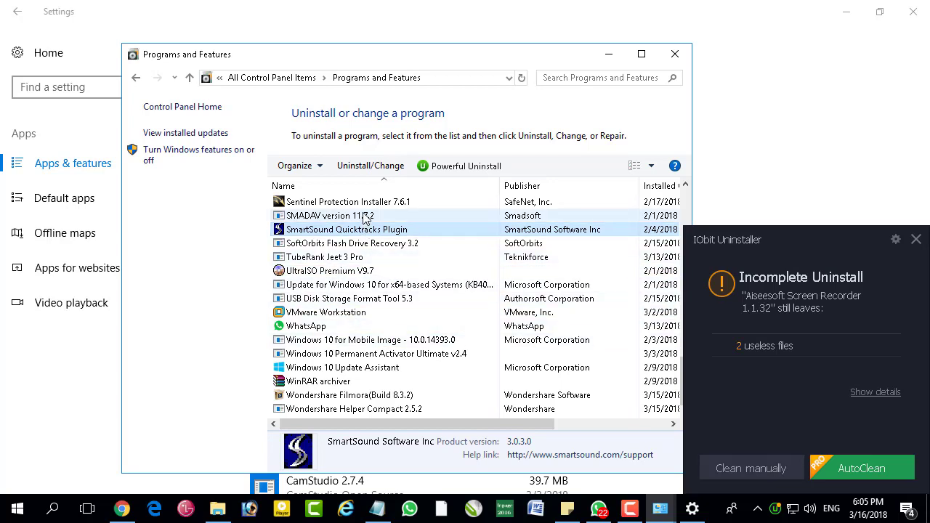
{"action": "scroll", "coordinate": [390, 309], "scroll_direction": "up", "scroll_amount": 1}
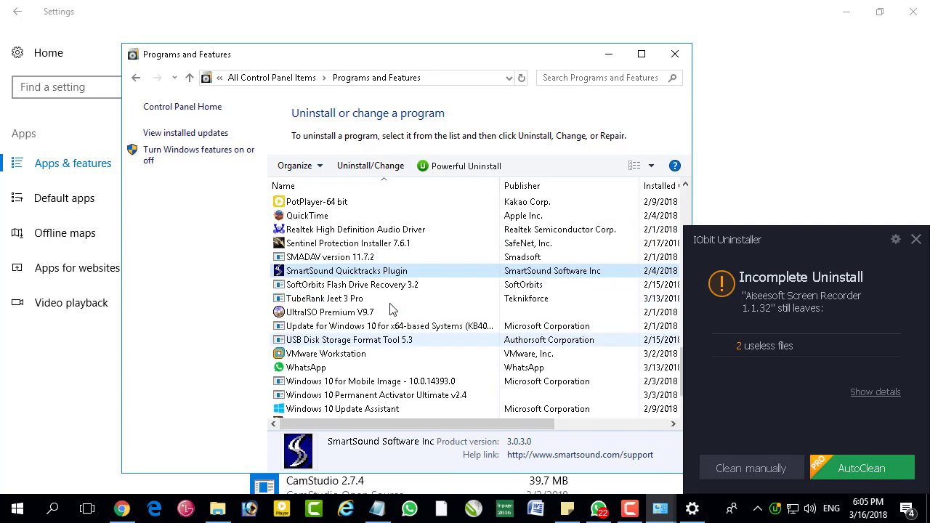
{"action": "scroll", "coordinate": [390, 309], "scroll_direction": "up", "scroll_amount": 4}
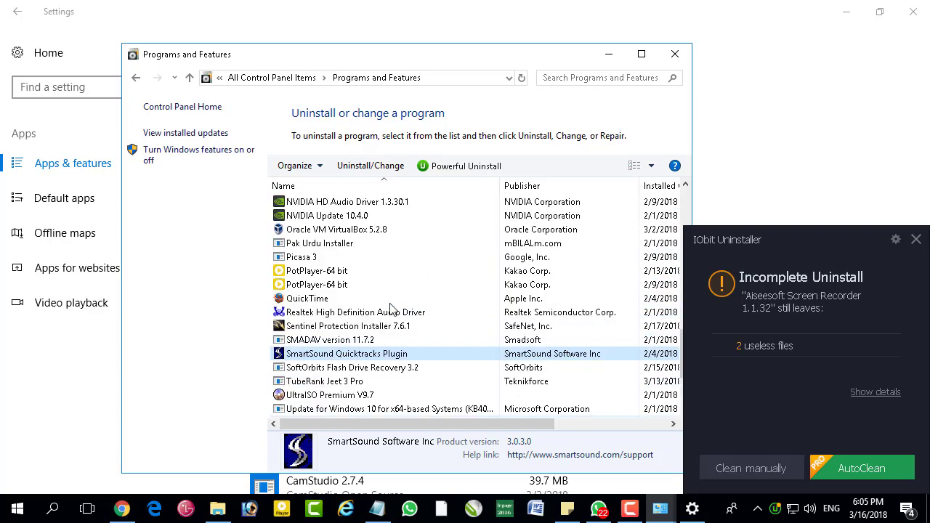
{"action": "scroll", "coordinate": [390, 309], "scroll_direction": "up", "scroll_amount": 6}
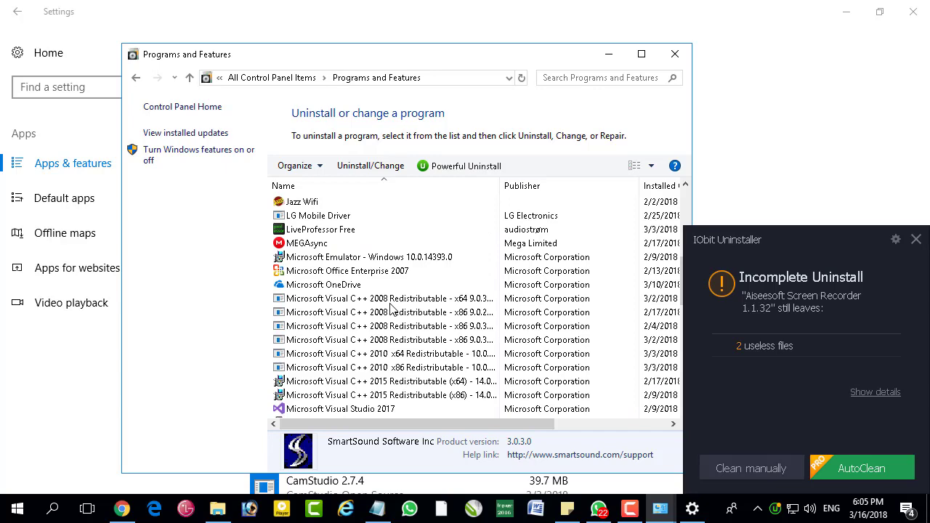
{"action": "scroll", "coordinate": [390, 308], "scroll_direction": "up", "scroll_amount": 1}
{"action": "scroll", "coordinate": [390, 309], "scroll_direction": "up", "scroll_amount": 1}
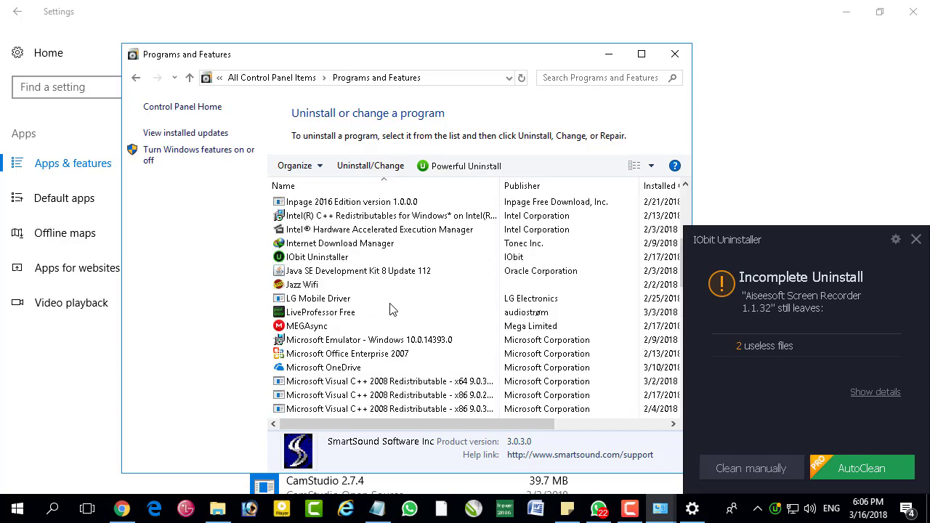
{"action": "scroll", "coordinate": [390, 308], "scroll_direction": "up", "scroll_amount": 2}
{"action": "scroll", "coordinate": [390, 309], "scroll_direction": "up", "scroll_amount": 4}
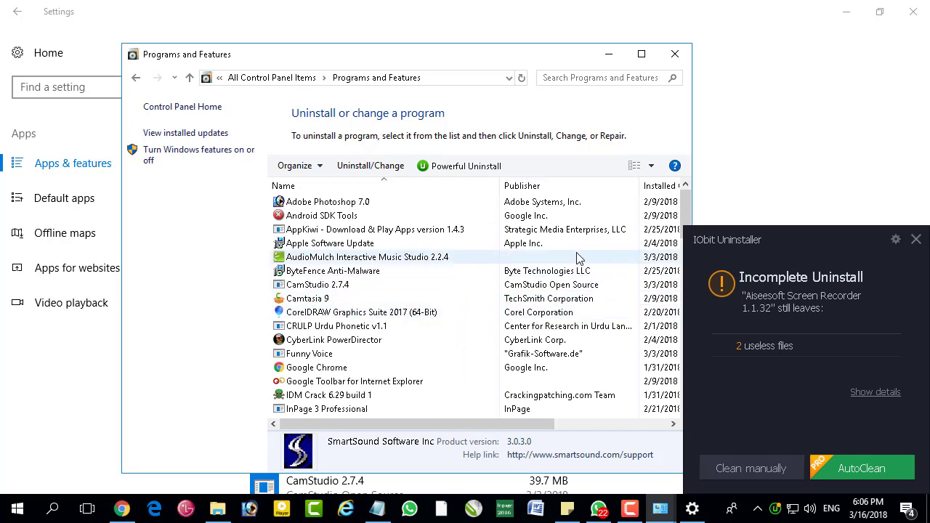
Dismiss the IObit Uninstaller notice and close the Programs and Features and Settings windows.
{"action": "left_click", "coordinate": [917, 240]}
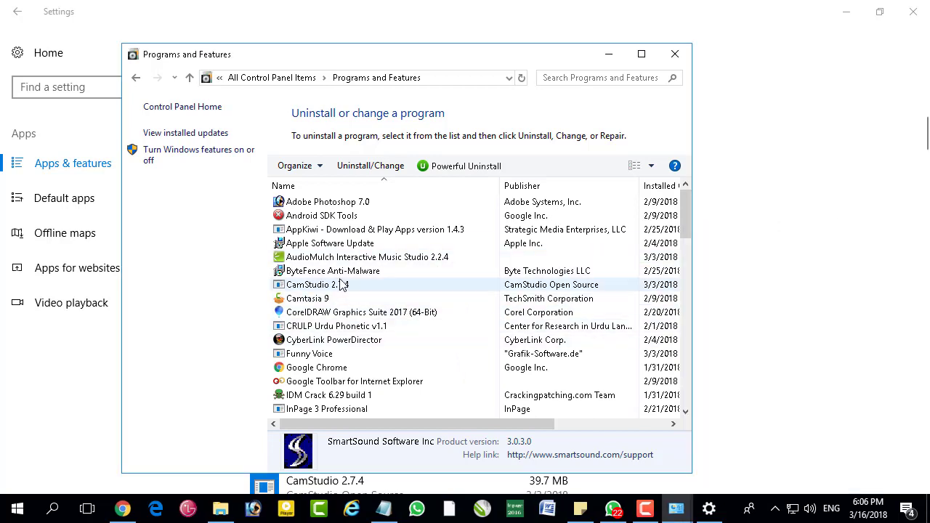
{"action": "left_click", "coordinate": [439, 270]}
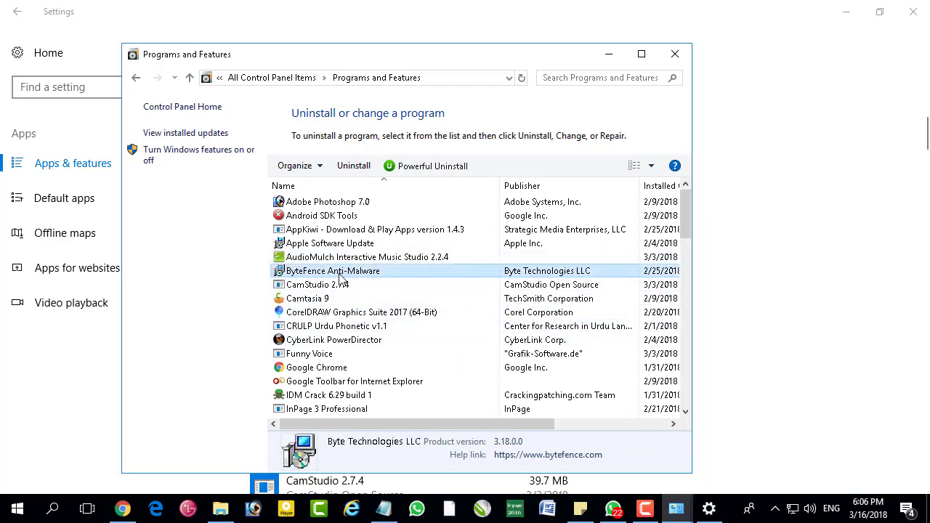
{"action": "left_click", "coordinate": [673, 55]}
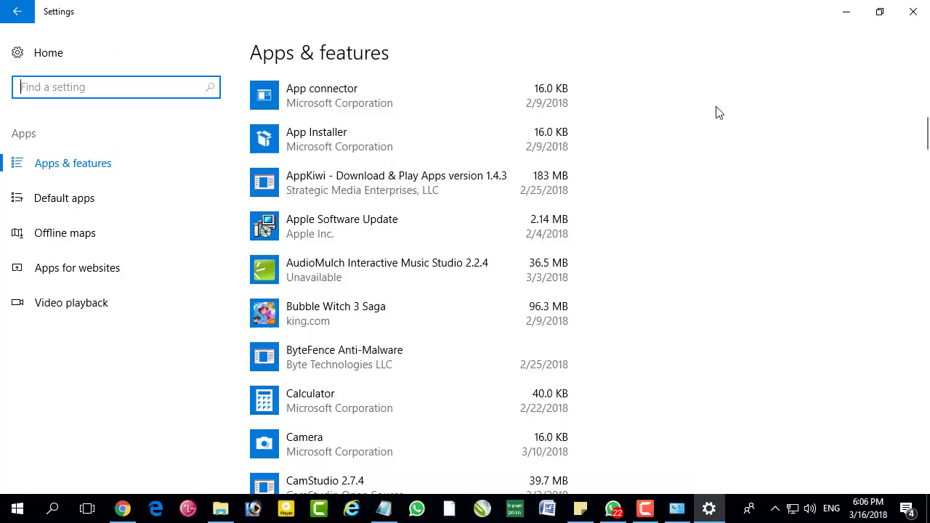
{"action": "left_click", "coordinate": [912, 12]}
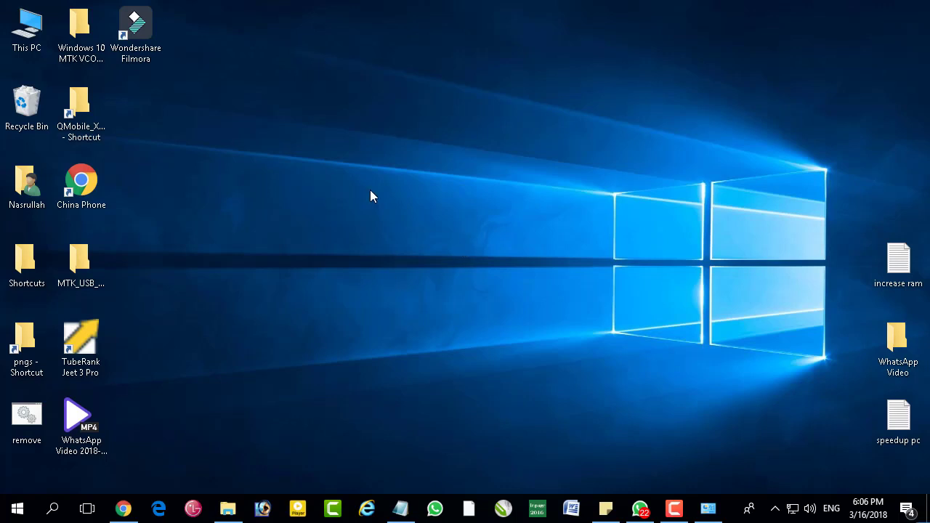
Open Computer Management for This PC and display Device Manager in it.
{"action": "right_click", "coordinate": [343, 119]}
{"action": "left_click", "coordinate": [380, 160]}
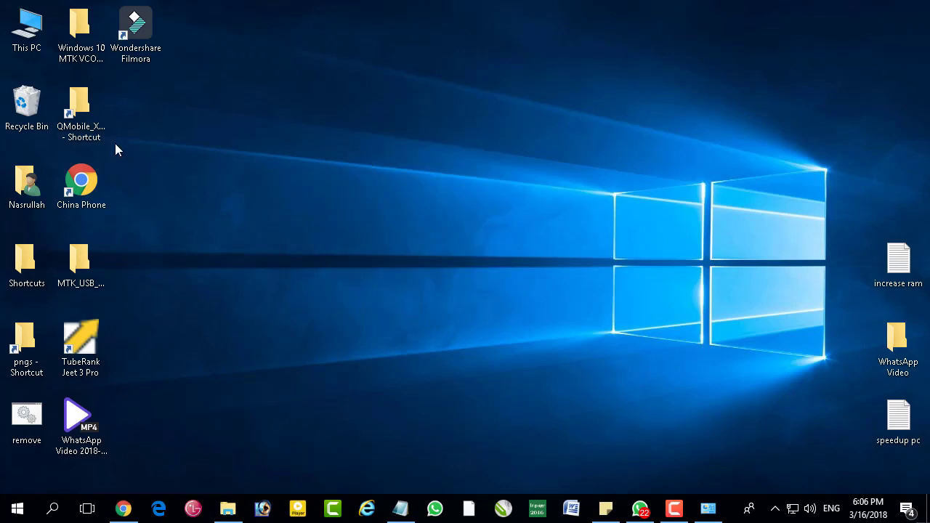
{"action": "right_click", "coordinate": [15, 25]}
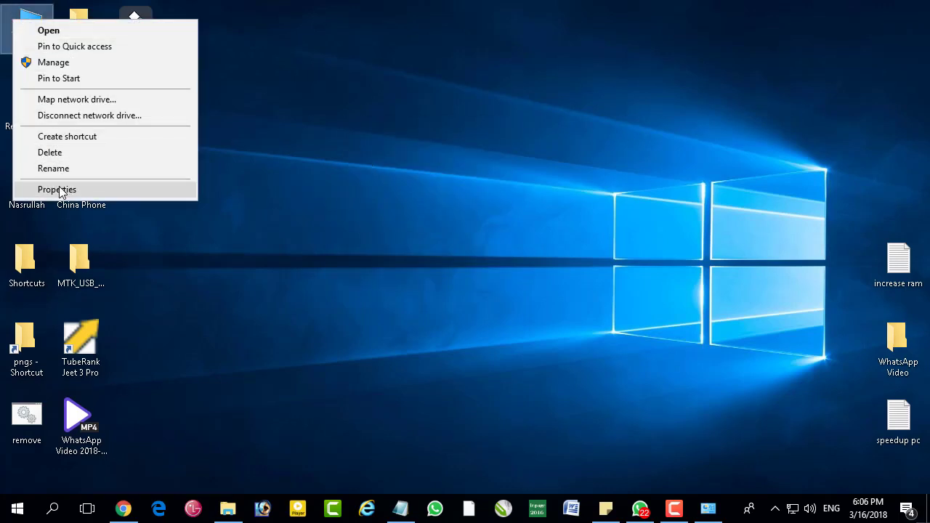
{"action": "left_click", "coordinate": [54, 63]}
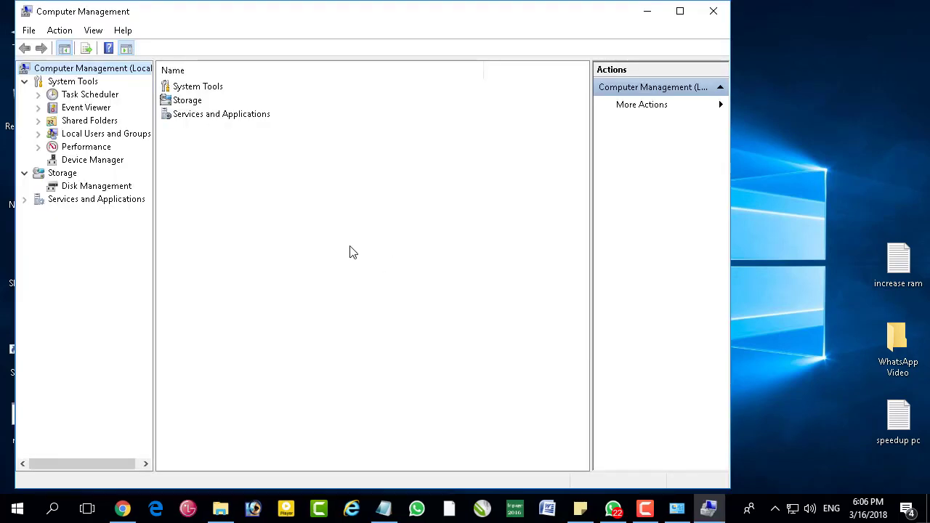
{"action": "left_click_drag", "start_coordinate": [344, 25], "coordinate": [469, 29]}
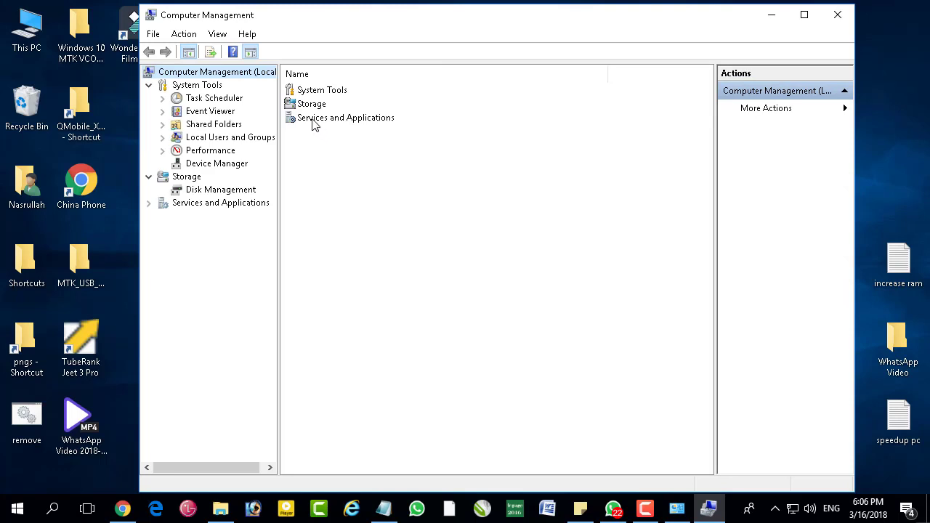
{"action": "left_click", "coordinate": [207, 166]}
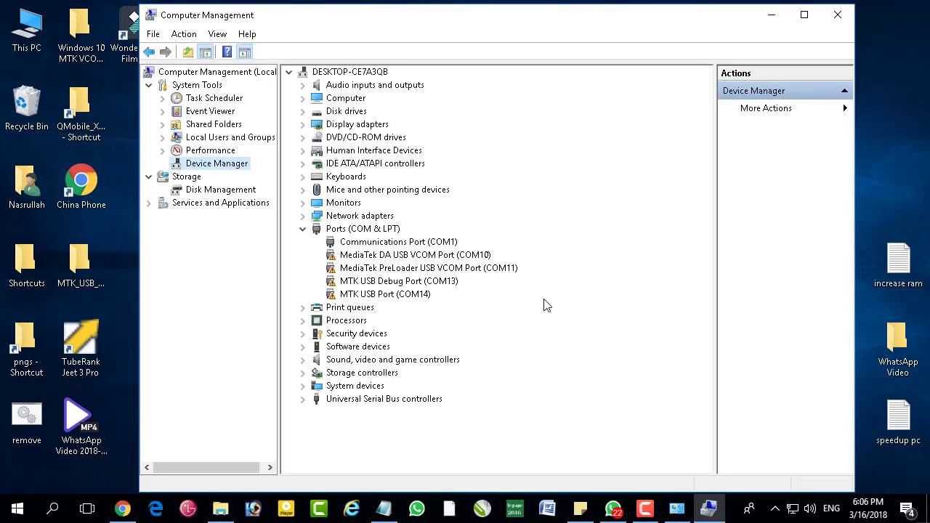
Collapse the Ports category and scan the whole computer for hardware changes in Device Manager.
{"action": "left_click", "coordinate": [304, 230]}
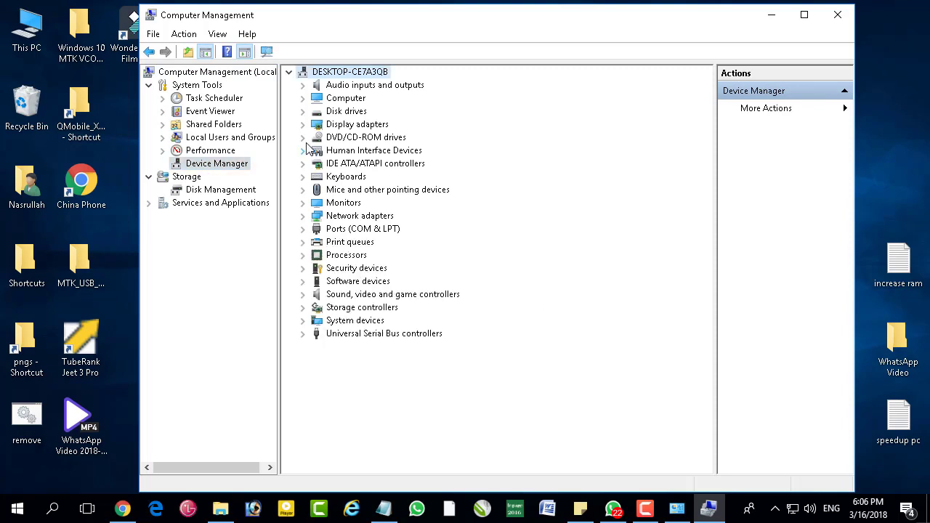
{"action": "right_click", "coordinate": [325, 72]}
{"action": "left_click", "coordinate": [363, 80]}
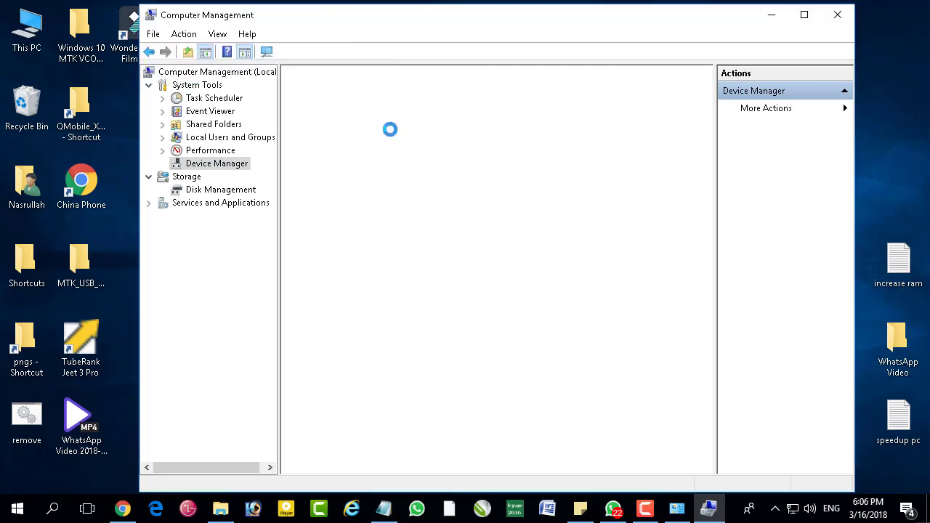
Run an automatic driver update search for the NVIDIA GeForce 210 display adapter and close the update wizard.
{"action": "double_click", "coordinate": [391, 166]}
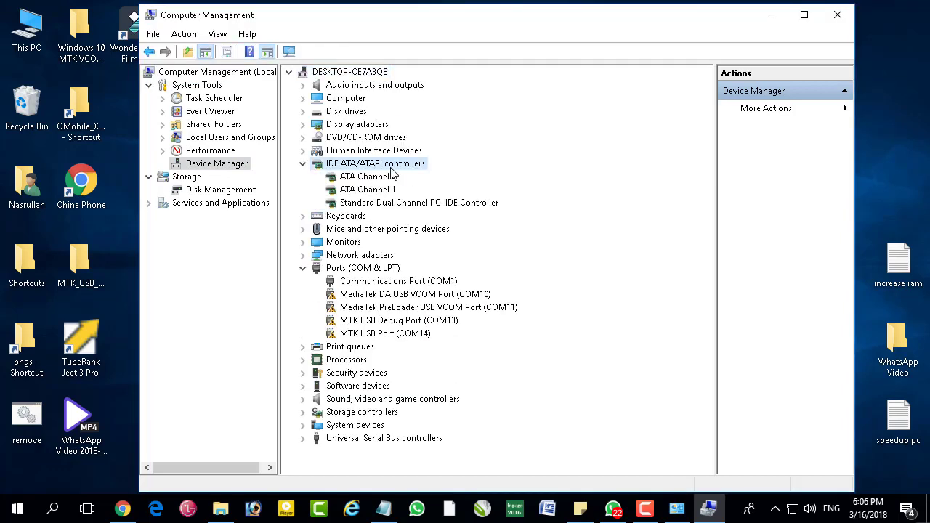
{"action": "double_click", "coordinate": [367, 124]}
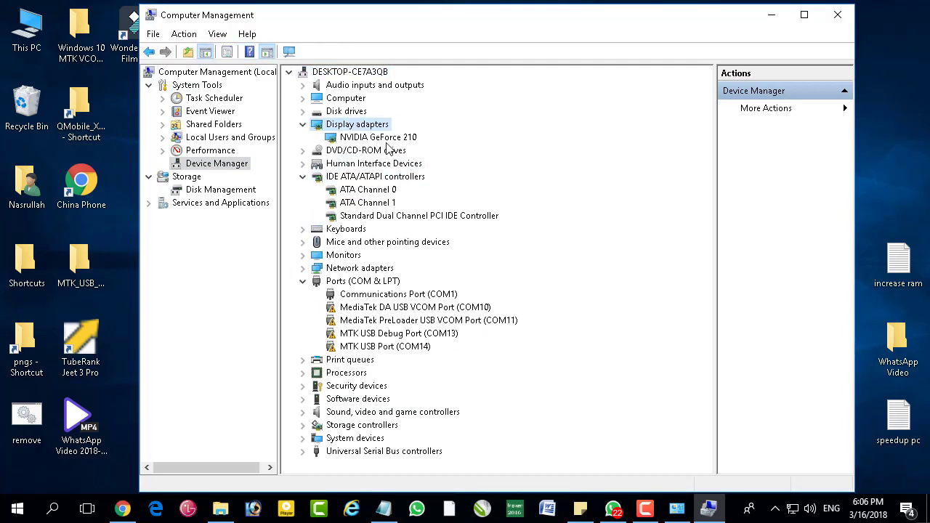
{"action": "left_click", "coordinate": [385, 138]}
{"action": "right_click", "coordinate": [385, 137]}
{"action": "left_click", "coordinate": [422, 145]}
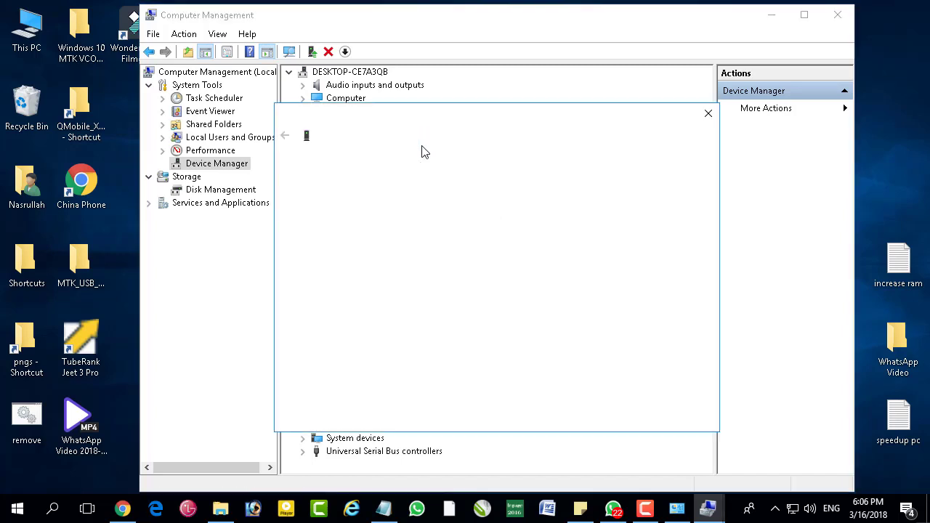
{"action": "left_click", "coordinate": [403, 253]}
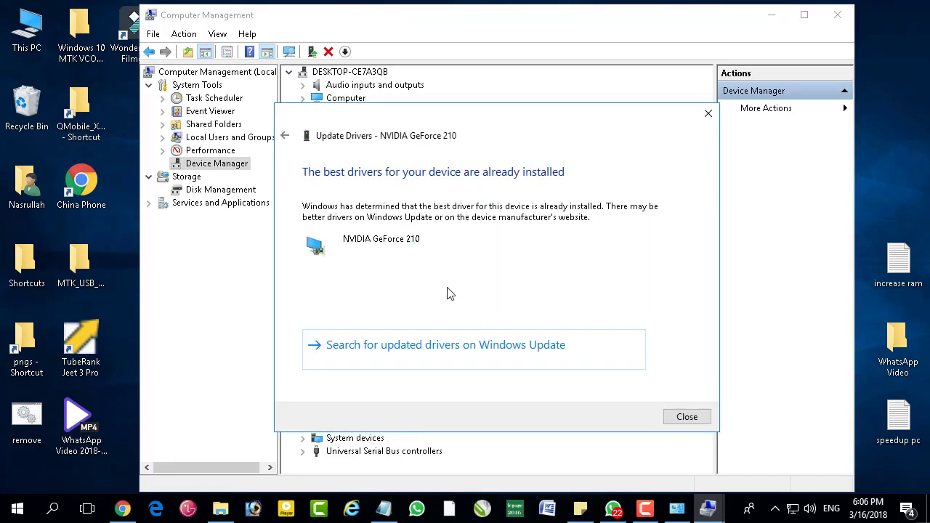
{"action": "left_click", "coordinate": [694, 418]}
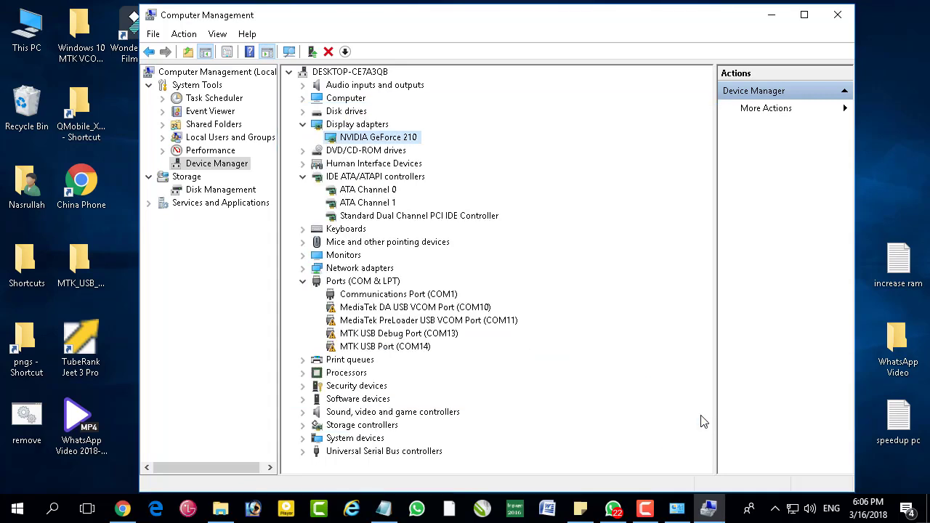
Collapse the Display adapters, IDE ATA/ATAPI controllers and Ports categories in the device tree.
{"action": "right_click", "coordinate": [372, 139]}
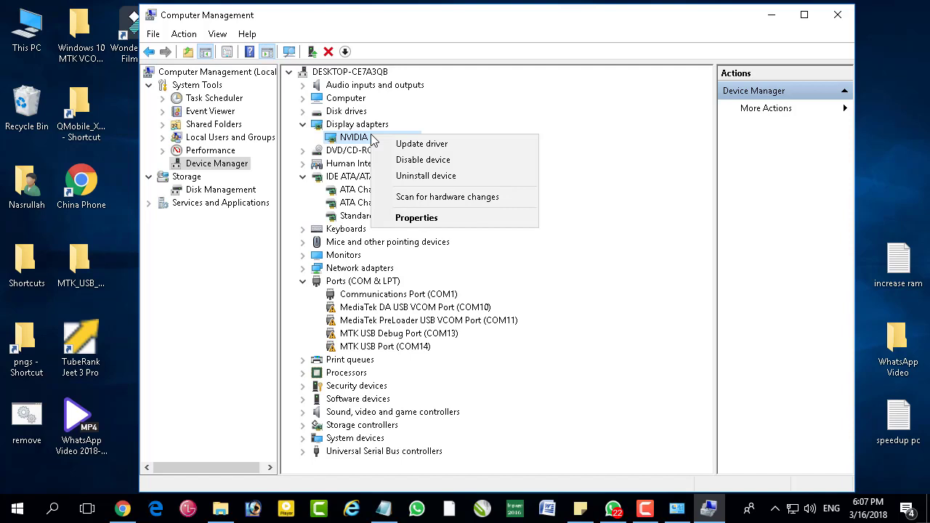
{"action": "left_click", "coordinate": [512, 255]}
{"action": "left_click", "coordinate": [303, 125]}
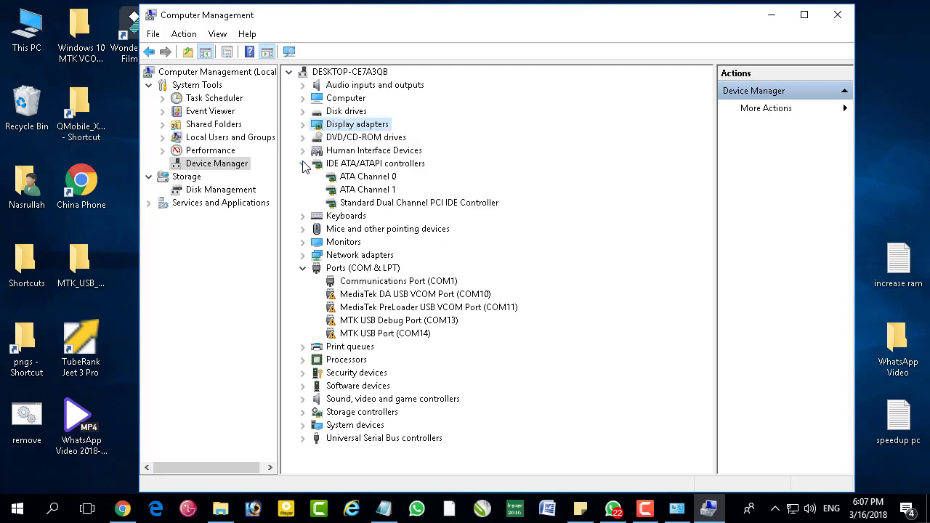
{"action": "left_click", "coordinate": [303, 163]}
{"action": "left_click", "coordinate": [304, 228]}
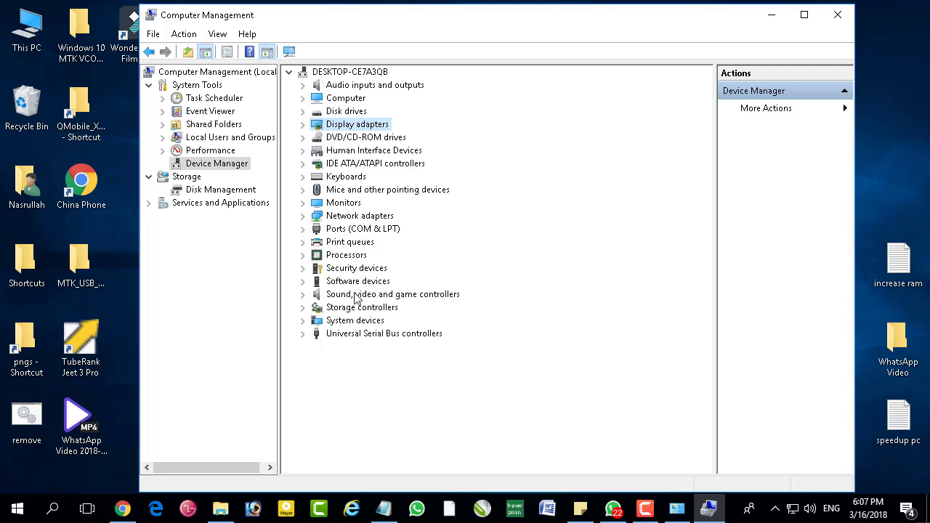
Run an automatic driver update search for the Microsoft Device Association Root Enumerator software device, and close Computer Management.
{"action": "double_click", "coordinate": [376, 286]}
{"action": "right_click", "coordinate": [377, 294]}
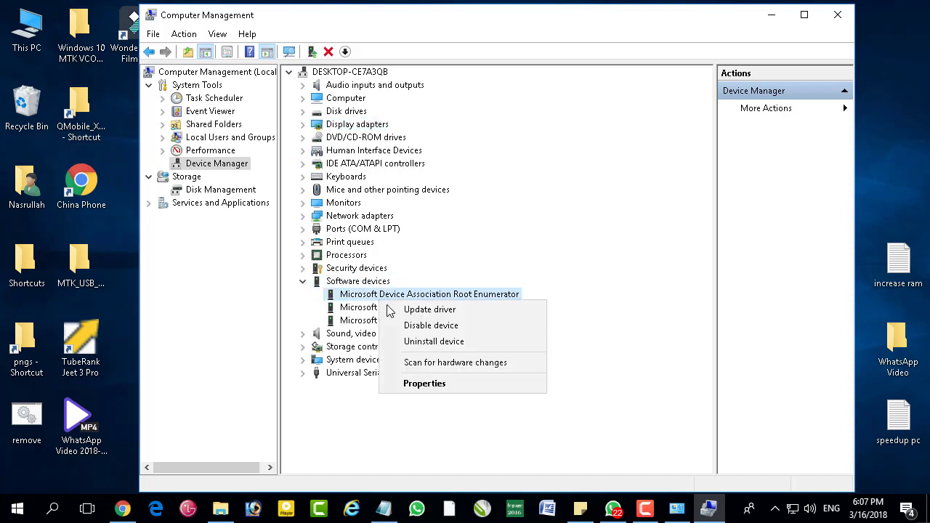
{"action": "left_click", "coordinate": [401, 308]}
{"action": "left_click", "coordinate": [454, 249]}
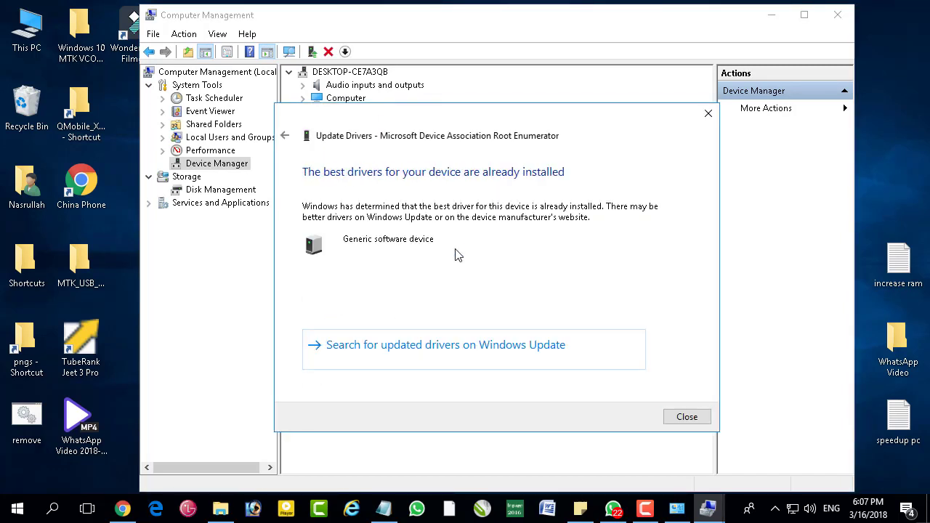
{"action": "left_click", "coordinate": [687, 416]}
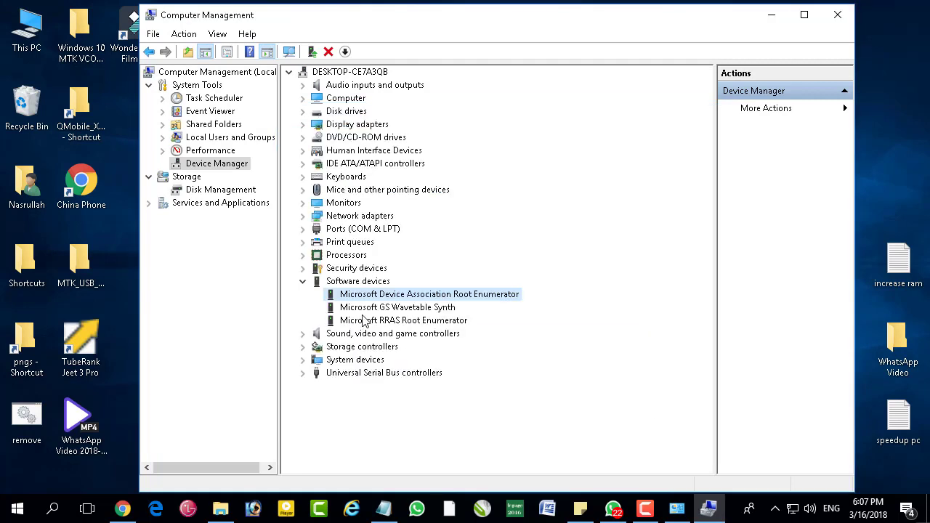
{"action": "left_click", "coordinate": [303, 282]}
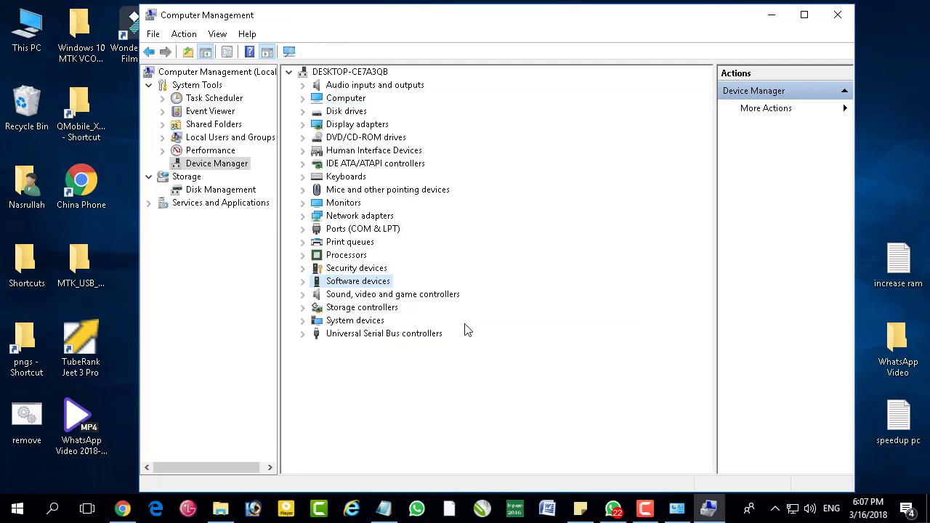
{"action": "left_click", "coordinate": [836, 19]}
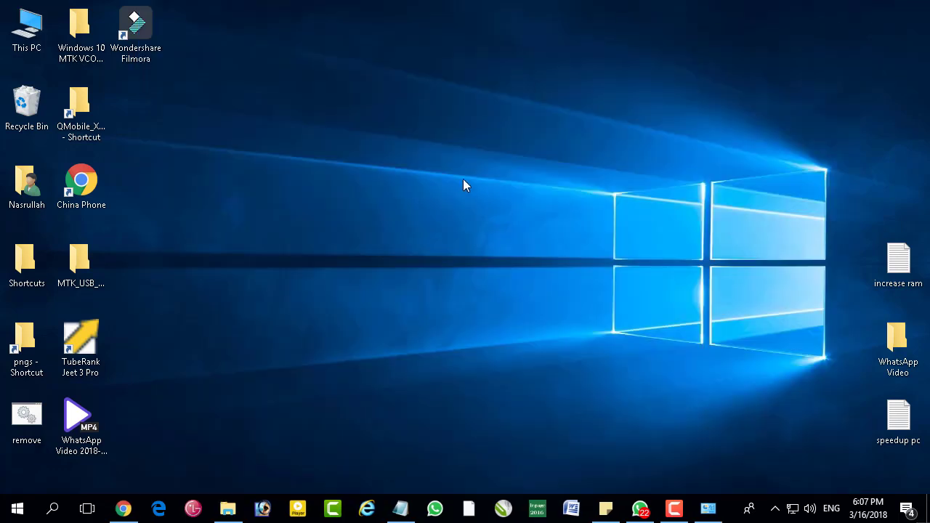
Refresh the desktop and check the next tip in the speedup pc notes in Notepad.
{"action": "right_click", "coordinate": [463, 178]}
{"action": "left_click", "coordinate": [498, 222]}
{"action": "key", "text": "alt+Tab"}
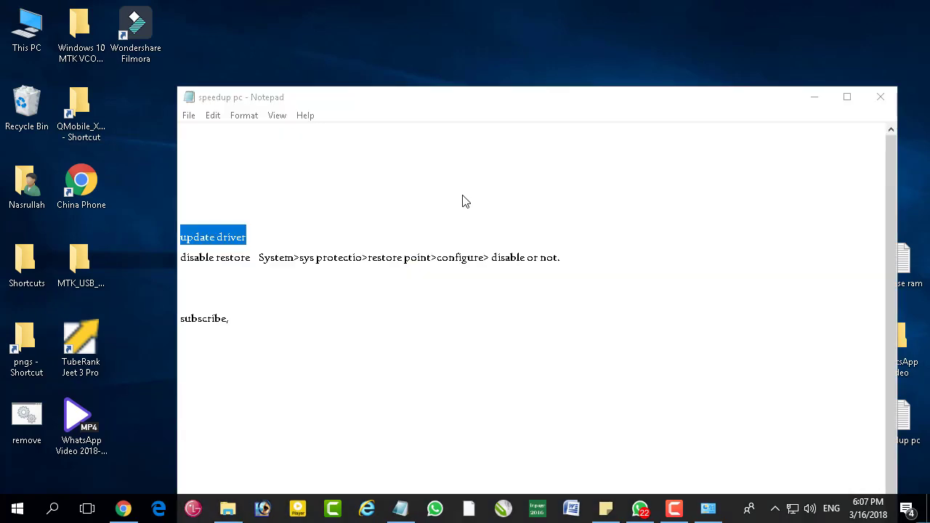
{"action": "key", "text": "super+d"}
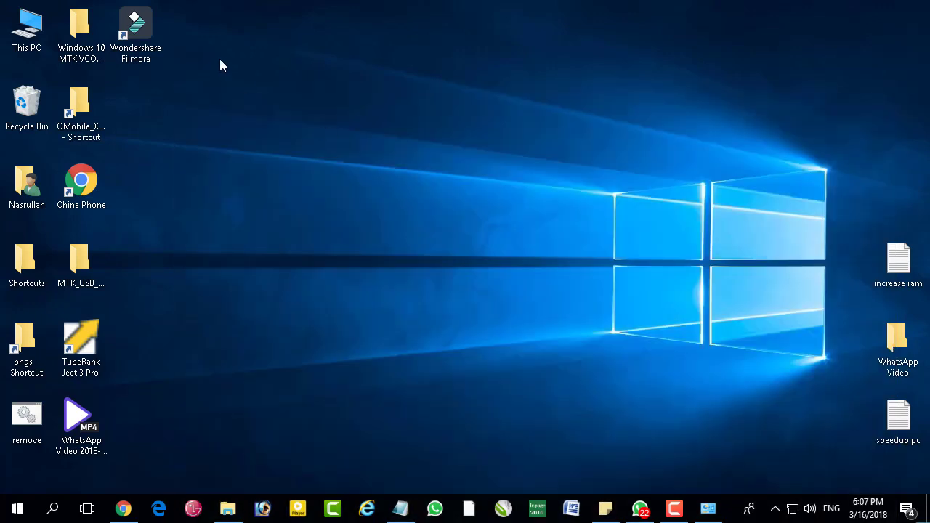
{"action": "right_click", "coordinate": [270, 164]}
{"action": "left_click", "coordinate": [297, 208]}
View This PC and its basic system information, close both windows and refresh the desktop.
{"action": "double_click", "coordinate": [34, 40]}
{"action": "left_click", "coordinate": [797, 30]}
{"action": "right_click", "coordinate": [25, 34]}
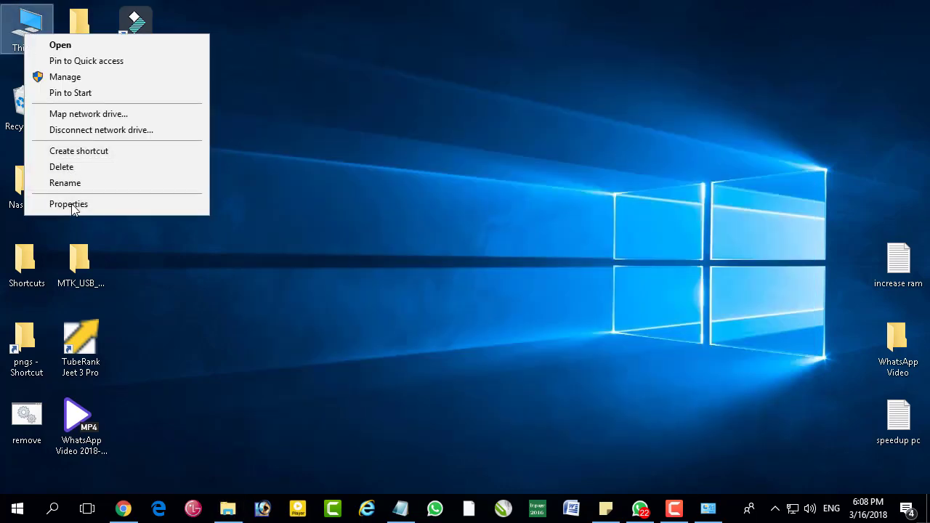
{"action": "left_click", "coordinate": [70, 203]}
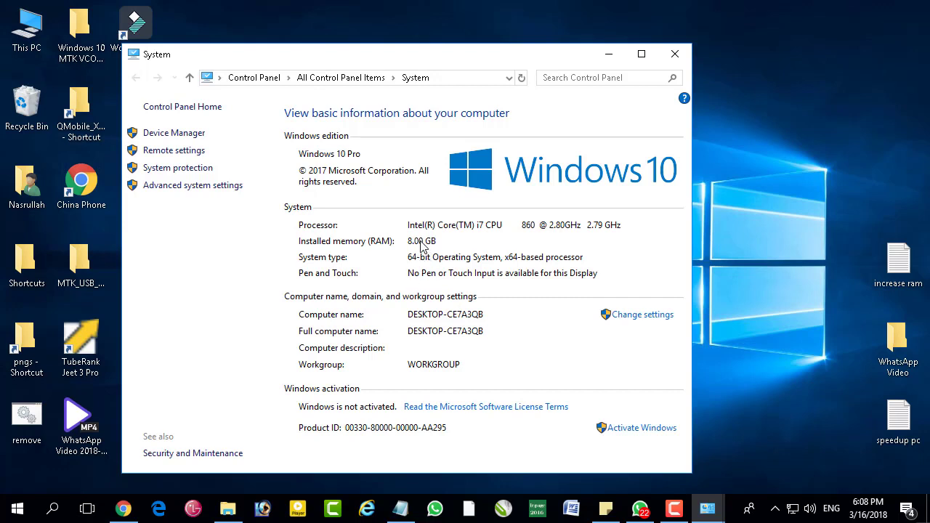
{"action": "left_click", "coordinate": [675, 54]}
{"action": "right_click", "coordinate": [450, 158]}
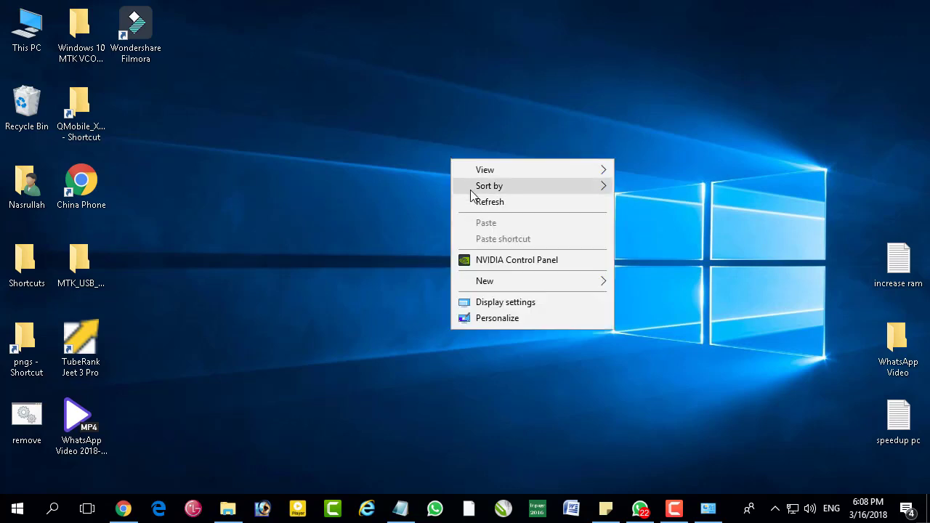
{"action": "left_click", "coordinate": [474, 201]}
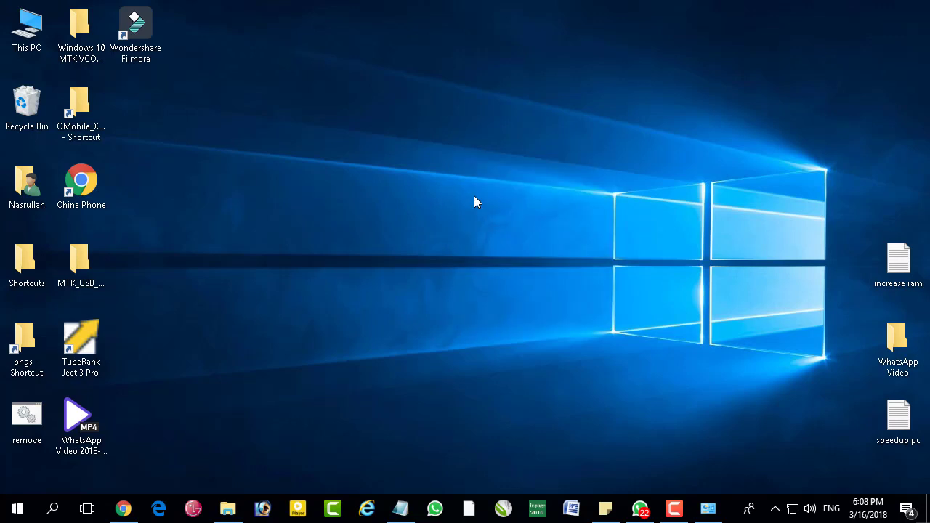
View the About and Projecting to this PC pages in the Windows system settings, and close Settings.
{"action": "left_click", "coordinate": [18, 508]}
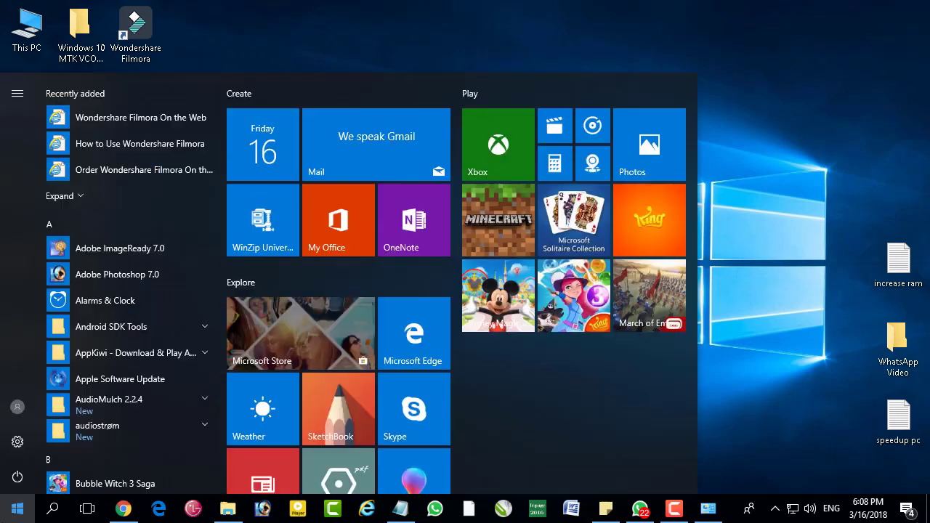
{"action": "right_click", "coordinate": [18, 508]}
{"action": "left_click", "coordinate": [91, 188]}
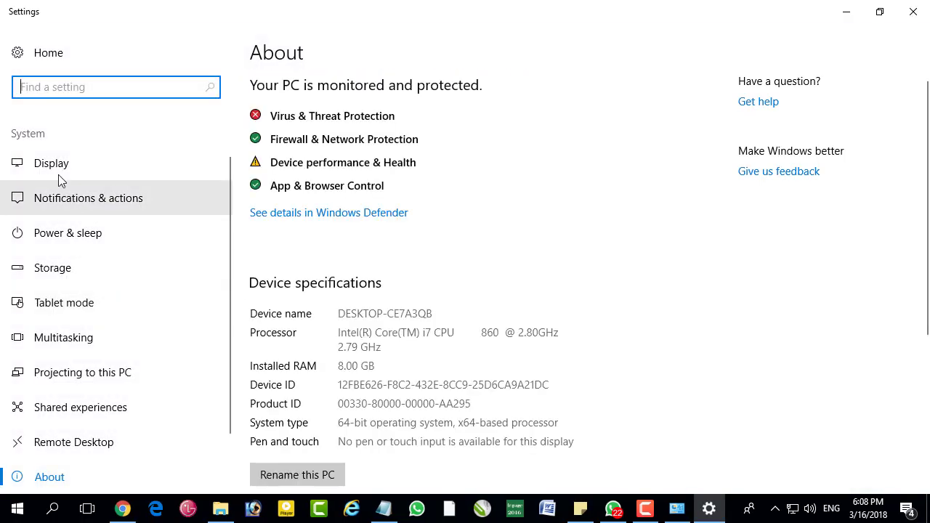
{"action": "left_click", "coordinate": [104, 379]}
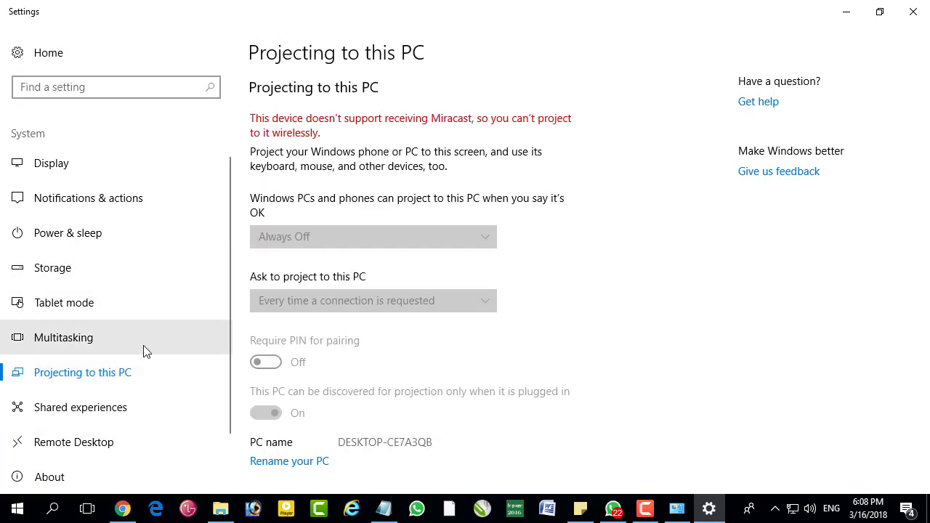
{"action": "scroll", "coordinate": [359, 338], "scroll_direction": "down", "scroll_amount": 1}
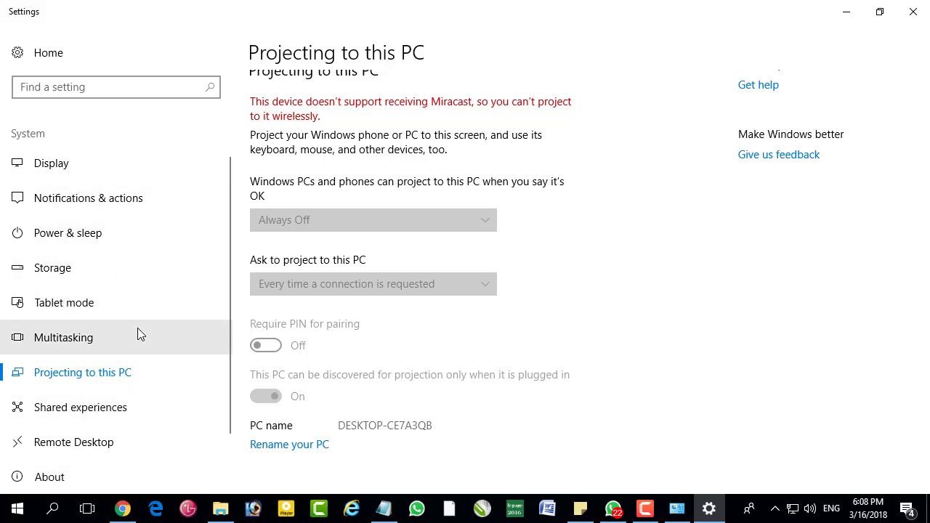
{"action": "key", "text": "alt+F4"}
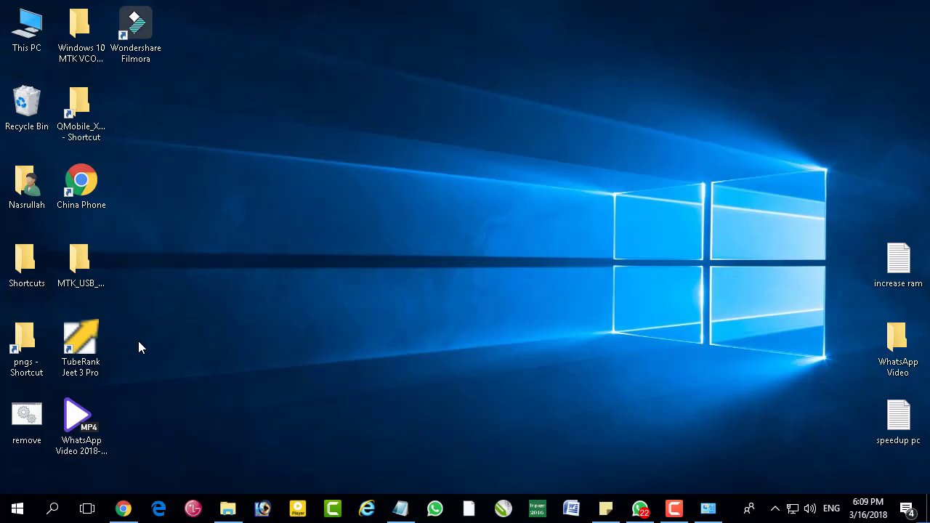
Open the System Protection settings from This PC's properties and place the System Properties dialog over the System window.
{"action": "left_click", "coordinate": [311, 81]}
{"action": "right_click", "coordinate": [21, 24]}
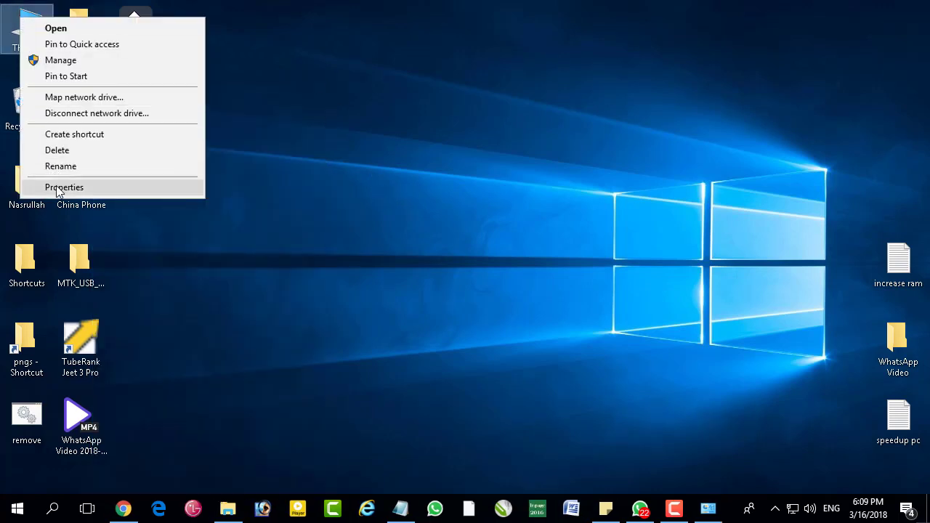
{"action": "left_click", "coordinate": [58, 186]}
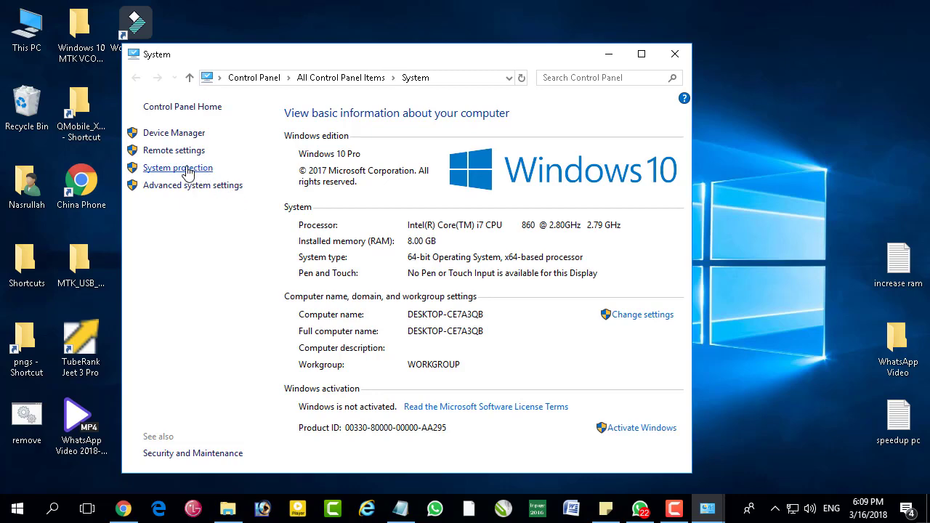
{"action": "left_click", "coordinate": [187, 171]}
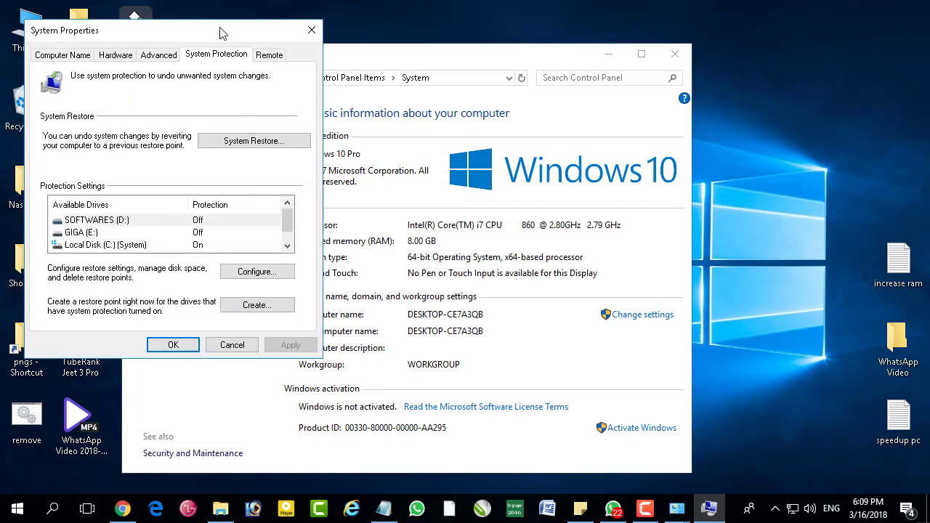
{"action": "left_click_drag", "start_coordinate": [220, 28], "coordinate": [563, 61]}
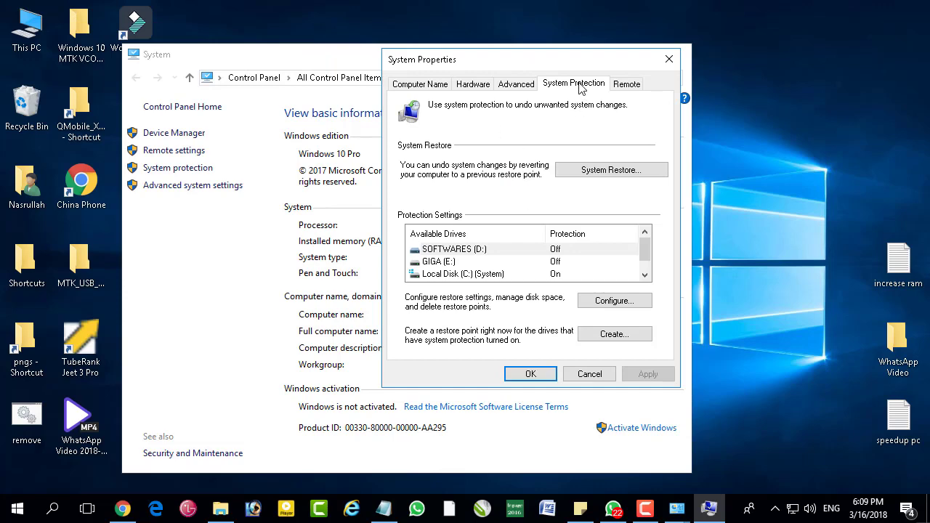
Look through the Advanced, Hardware and Computer Name settings in System Properties and return to System Protection.
{"action": "left_click", "coordinate": [516, 85]}
{"action": "left_click", "coordinate": [476, 85]}
{"action": "left_click", "coordinate": [421, 85]}
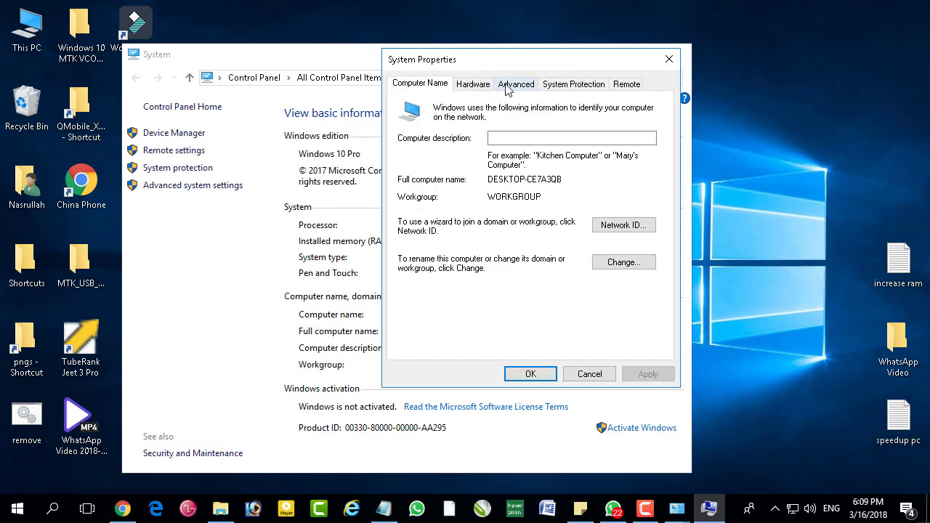
{"action": "left_click", "coordinate": [512, 85]}
{"action": "left_click", "coordinate": [565, 86]}
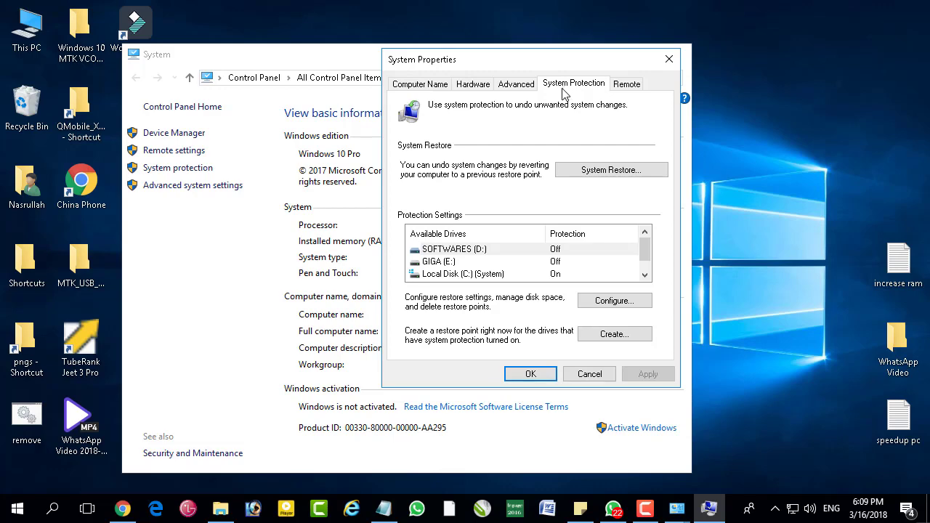
Review the available restore points in the System Restore wizard and cancel it.
{"action": "left_click", "coordinate": [590, 180]}
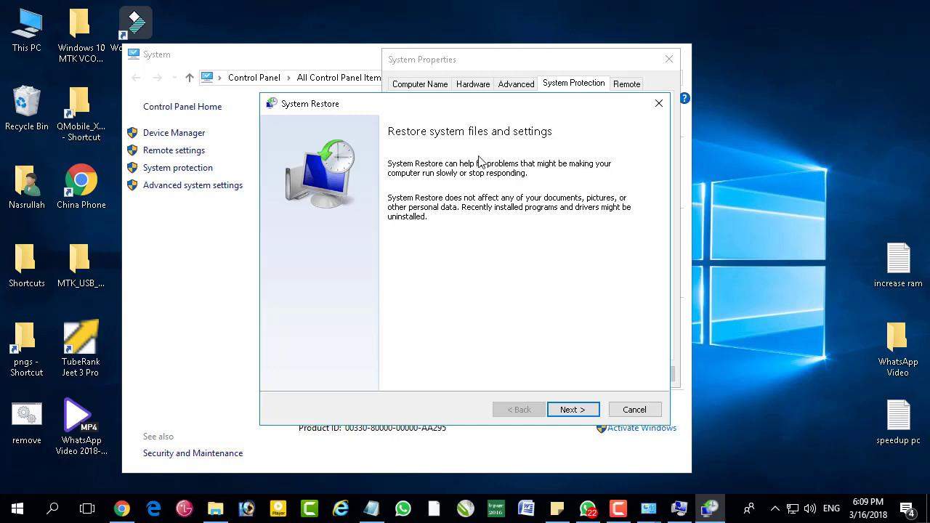
{"action": "left_click", "coordinate": [587, 410]}
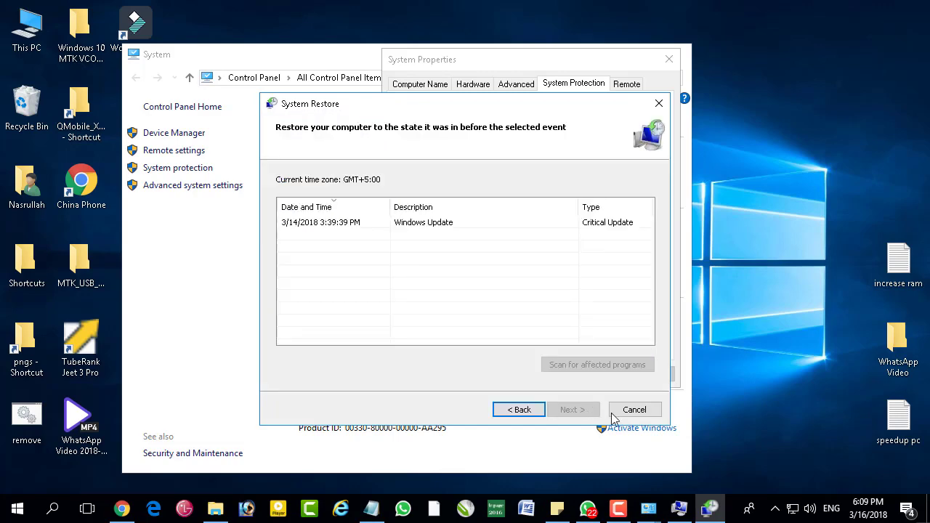
{"action": "left_click", "coordinate": [629, 410]}
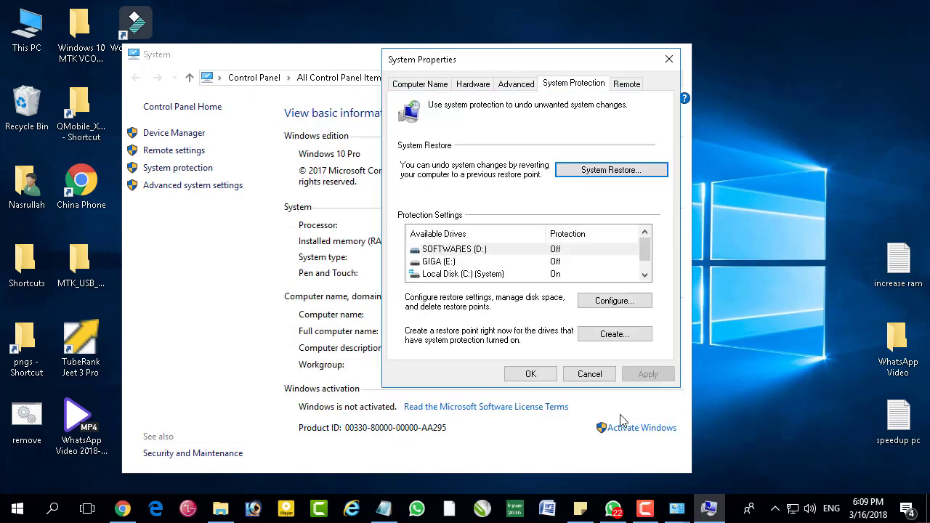
Try turning on system protection for the SOFTWARES (D:) drive, switch back to disabled and cancel the configuration.
{"action": "left_click", "coordinate": [628, 302]}
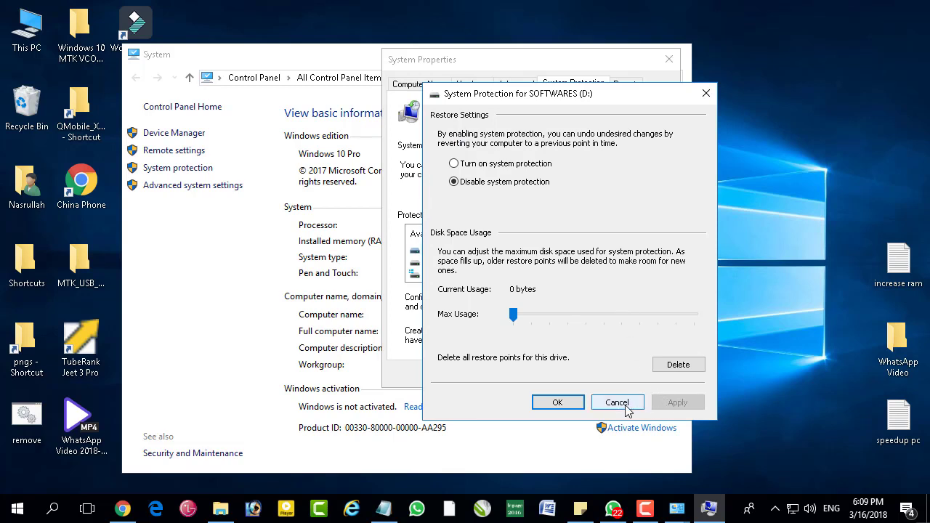
{"action": "left_click", "coordinate": [485, 164]}
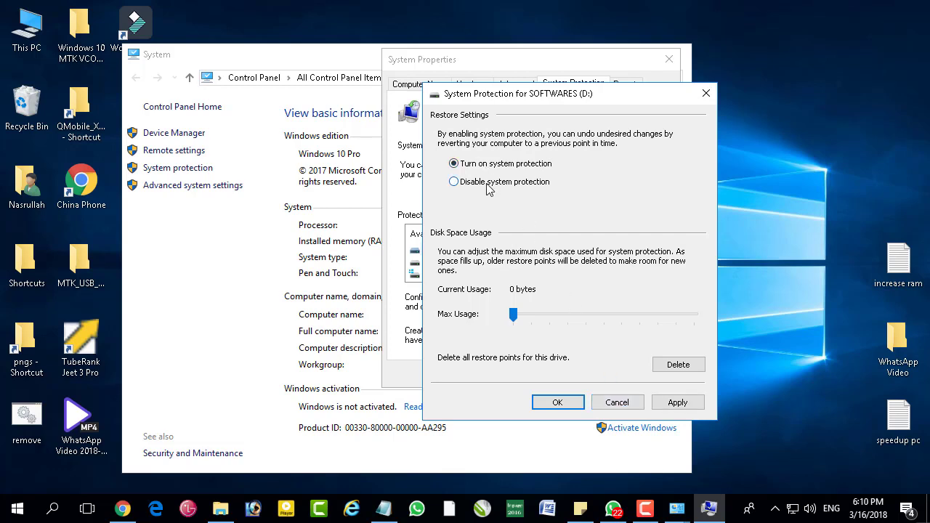
{"action": "left_click", "coordinate": [486, 184]}
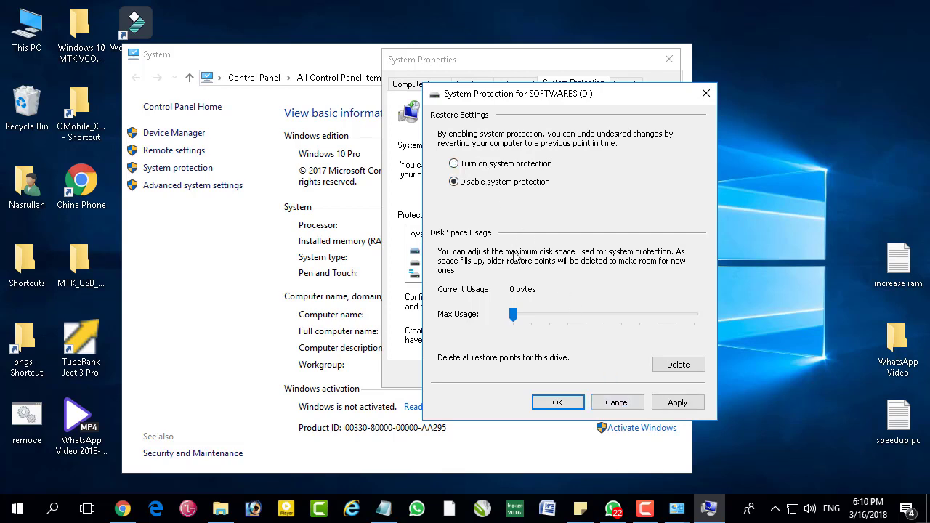
{"action": "left_click", "coordinate": [615, 404]}
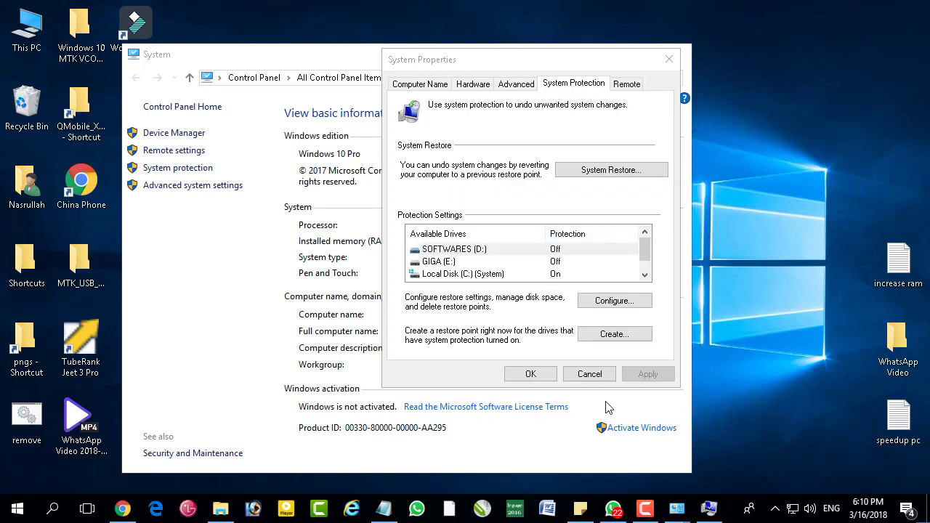
{"action": "left_click", "coordinate": [567, 86]}
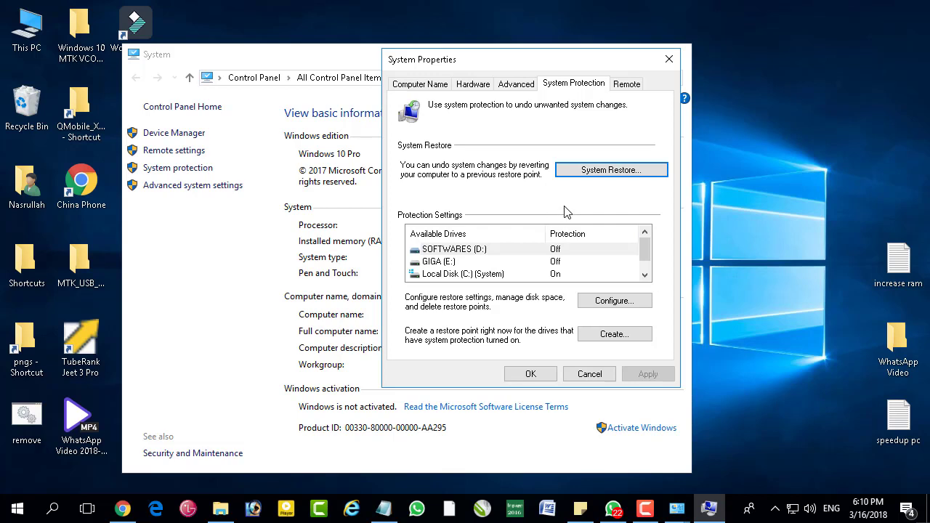
{"action": "left_click", "coordinate": [516, 257]}
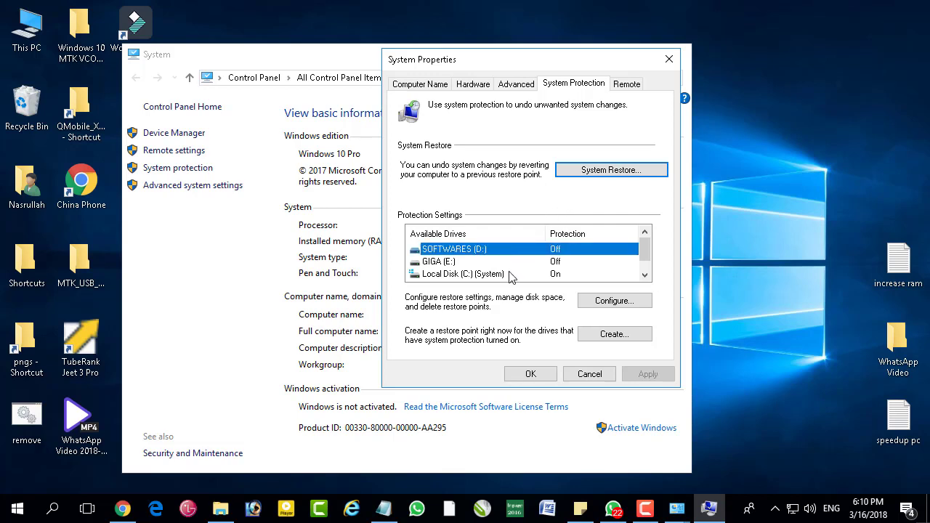
{"action": "left_click", "coordinate": [510, 274]}
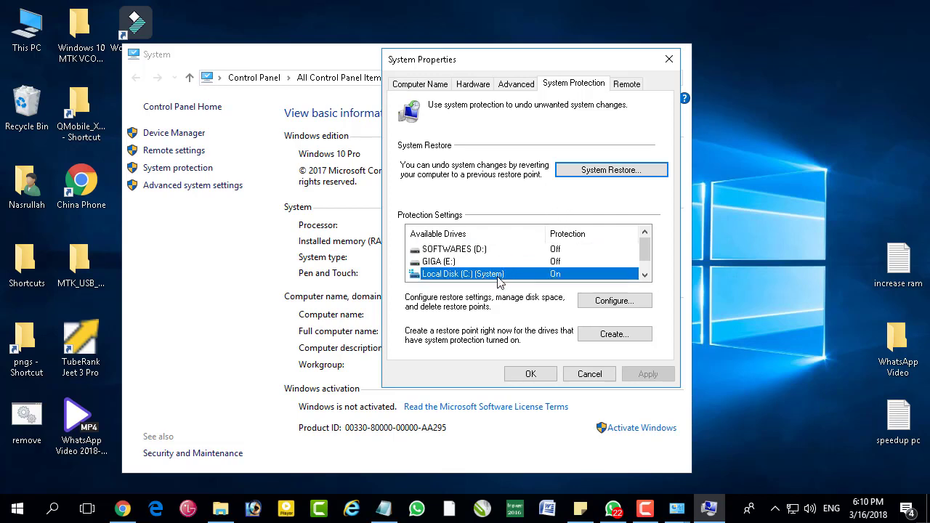
{"action": "left_click", "coordinate": [614, 304]}
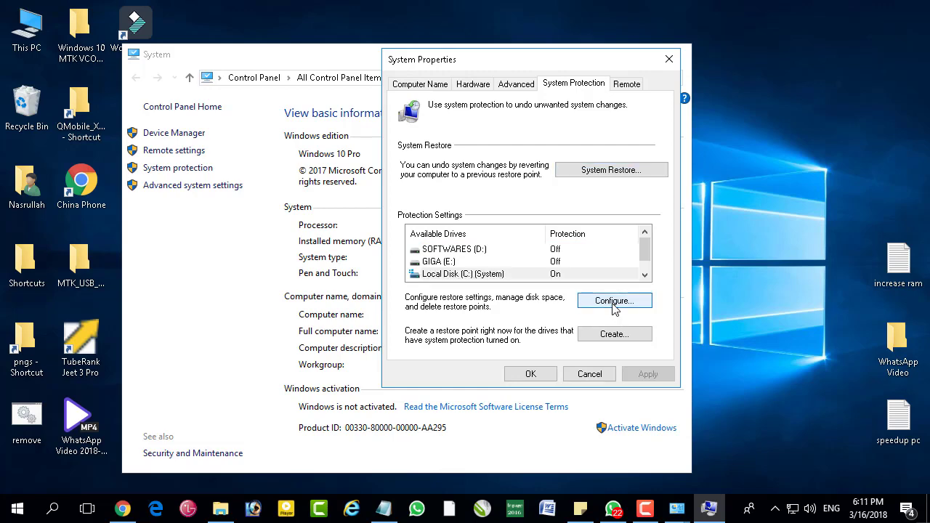
{"action": "left_click", "coordinate": [636, 404]}
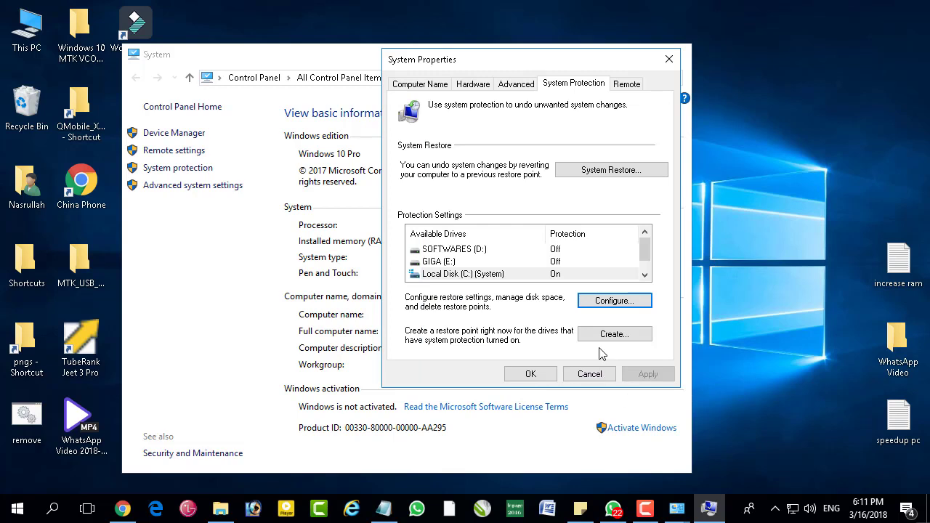
Try out disabling system protection and adjusting the maximum disk usage for Local Disk (C:), and cancel the changes.
{"action": "left_click", "coordinate": [488, 277]}
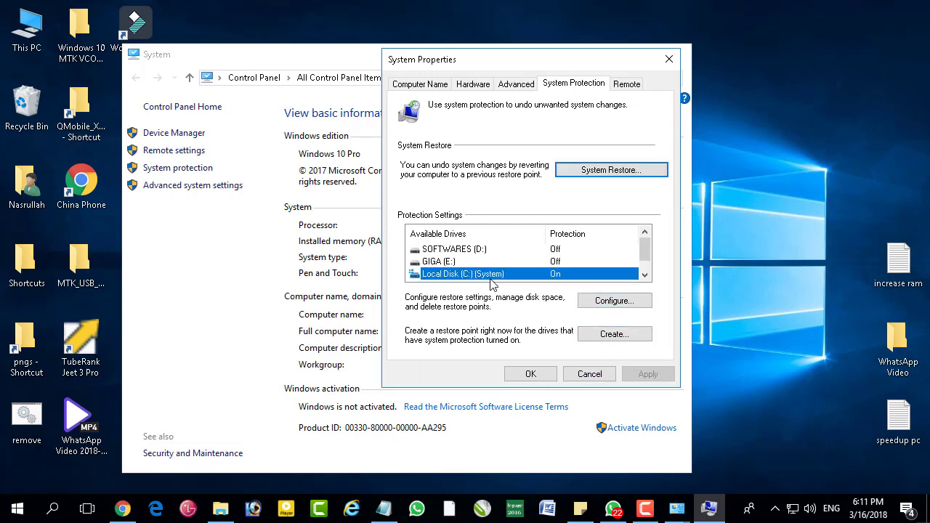
{"action": "left_click", "coordinate": [612, 304]}
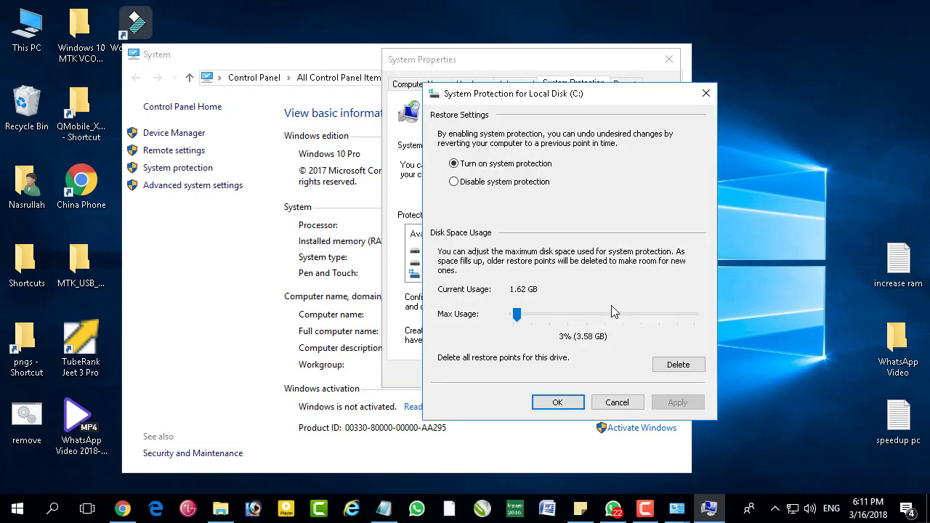
{"action": "left_click", "coordinate": [500, 184]}
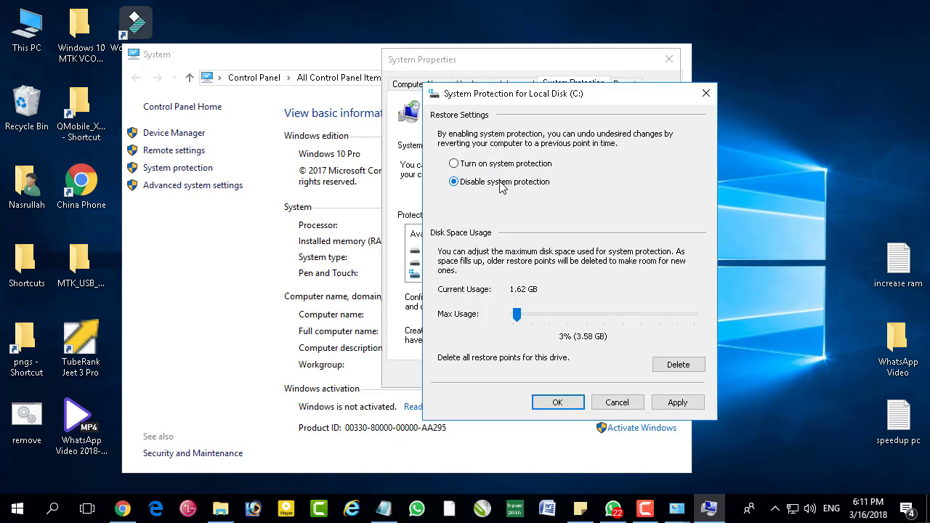
{"action": "left_click", "coordinate": [501, 164]}
{"action": "left_click", "coordinate": [486, 183]}
{"action": "mouse_move", "coordinate": [517, 315]}
{"action": "left_mouse_down"}
{"action": "mouse_move", "coordinate": [576, 317]}
{"action": "mouse_move", "coordinate": [518, 319]}
{"action": "left_mouse_up"}
{"action": "left_click_drag", "start_coordinate": [519, 321], "coordinate": [520, 322]}
{"action": "left_click", "coordinate": [520, 180]}
{"action": "left_click", "coordinate": [520, 164]}
{"action": "left_click", "coordinate": [619, 403]}
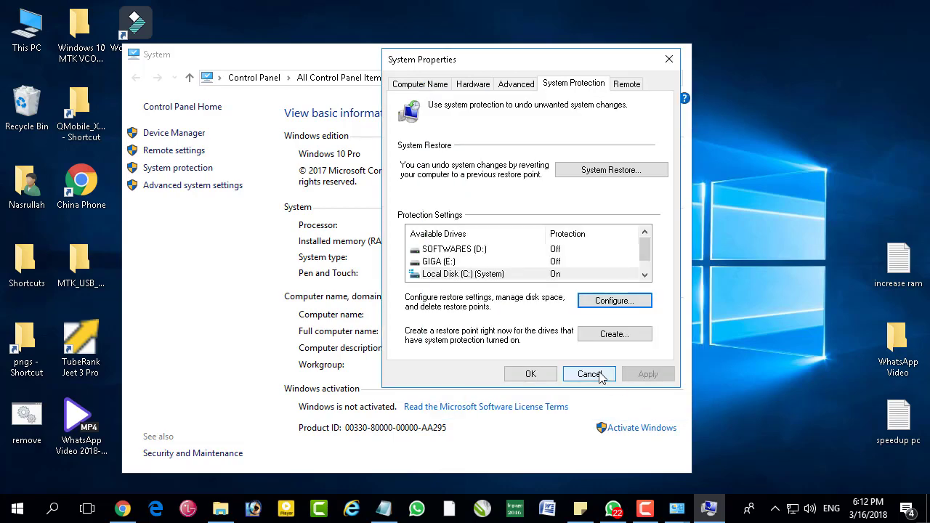
Cancel System Properties, refresh the desktop and close the System window.
{"action": "left_click", "coordinate": [600, 374]}
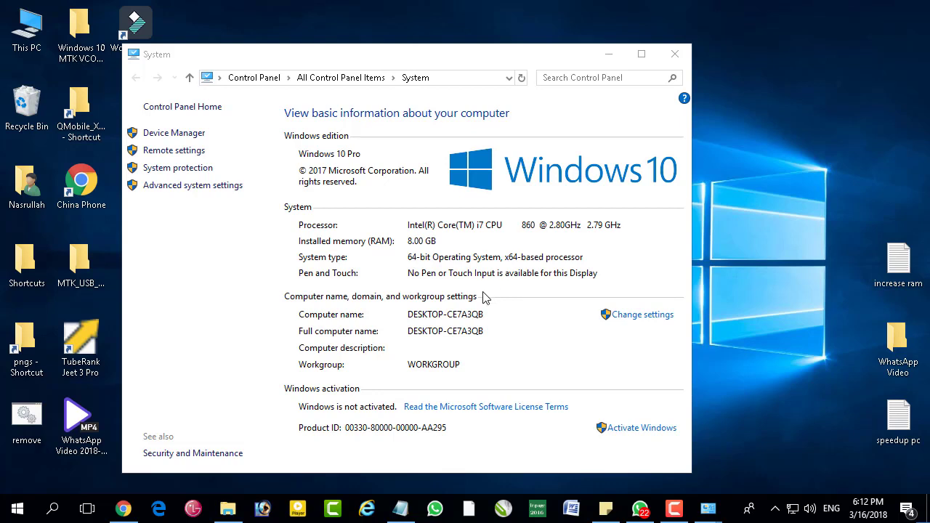
{"action": "right_click", "coordinate": [762, 91]}
{"action": "left_click", "coordinate": [793, 135]}
{"action": "left_click", "coordinate": [674, 54]}
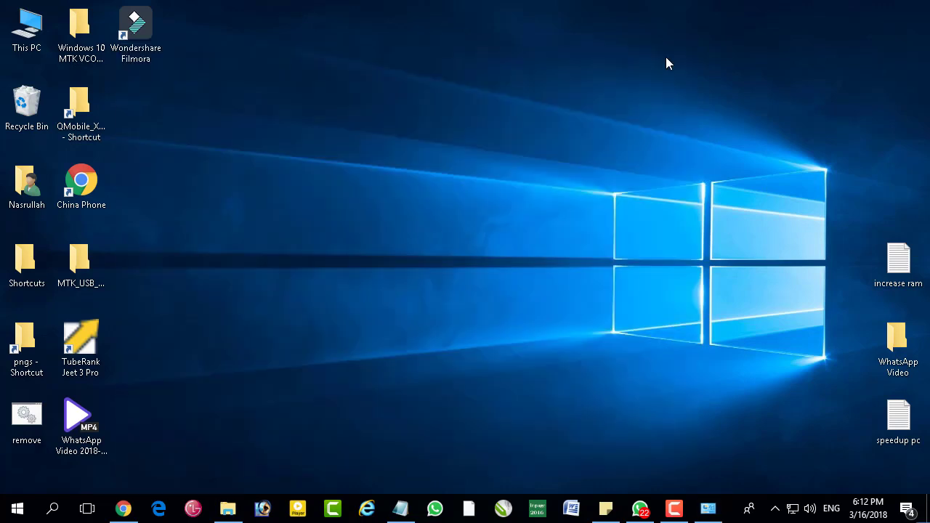